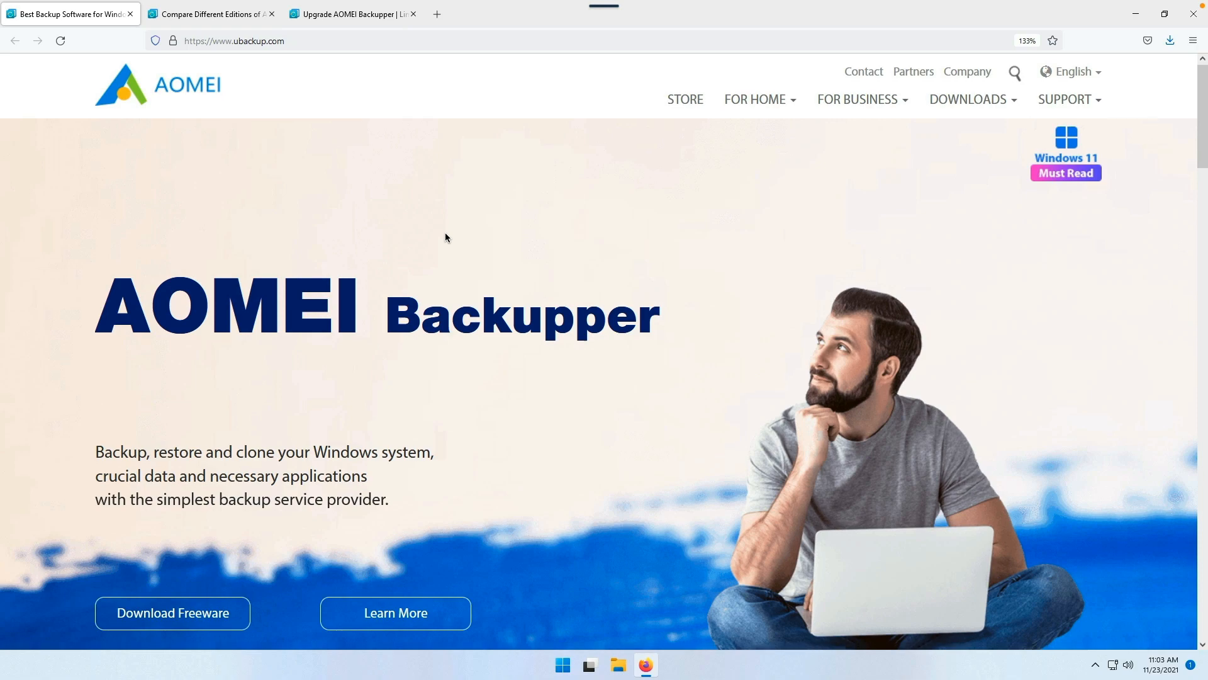
Step: Open Compare Different Editions and scroll the table from free Standard to $899.10 Technician Plus
scroll(446, 237, down, 2)
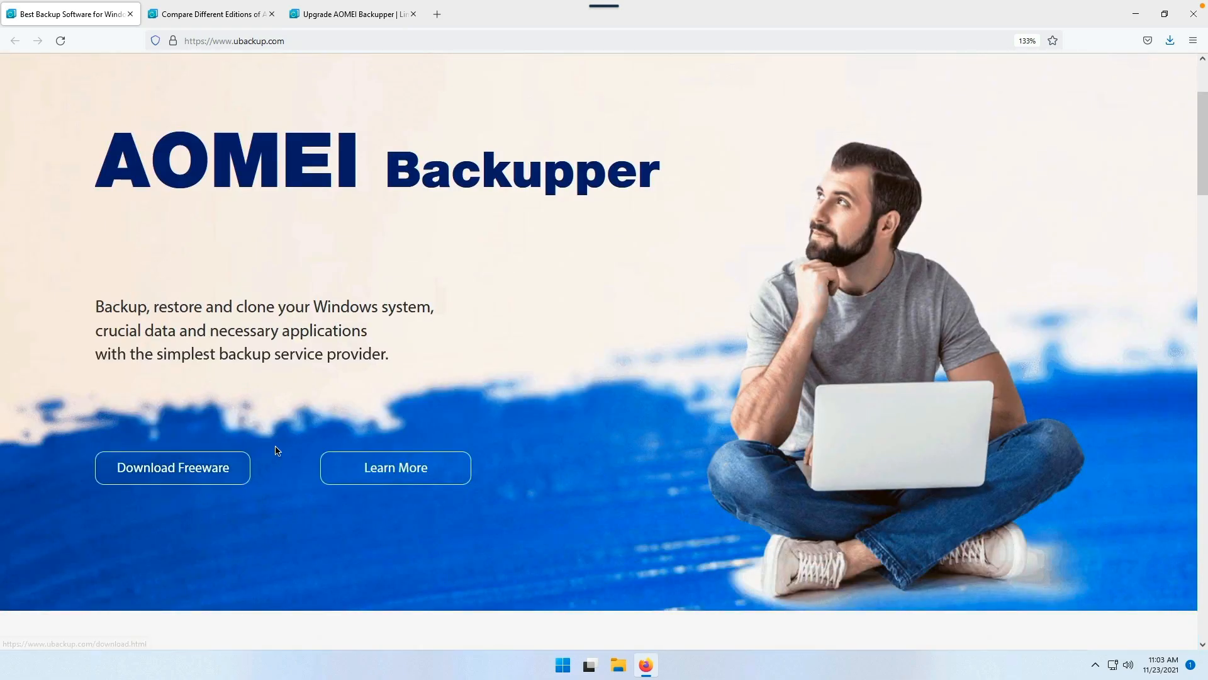
click(201, 19)
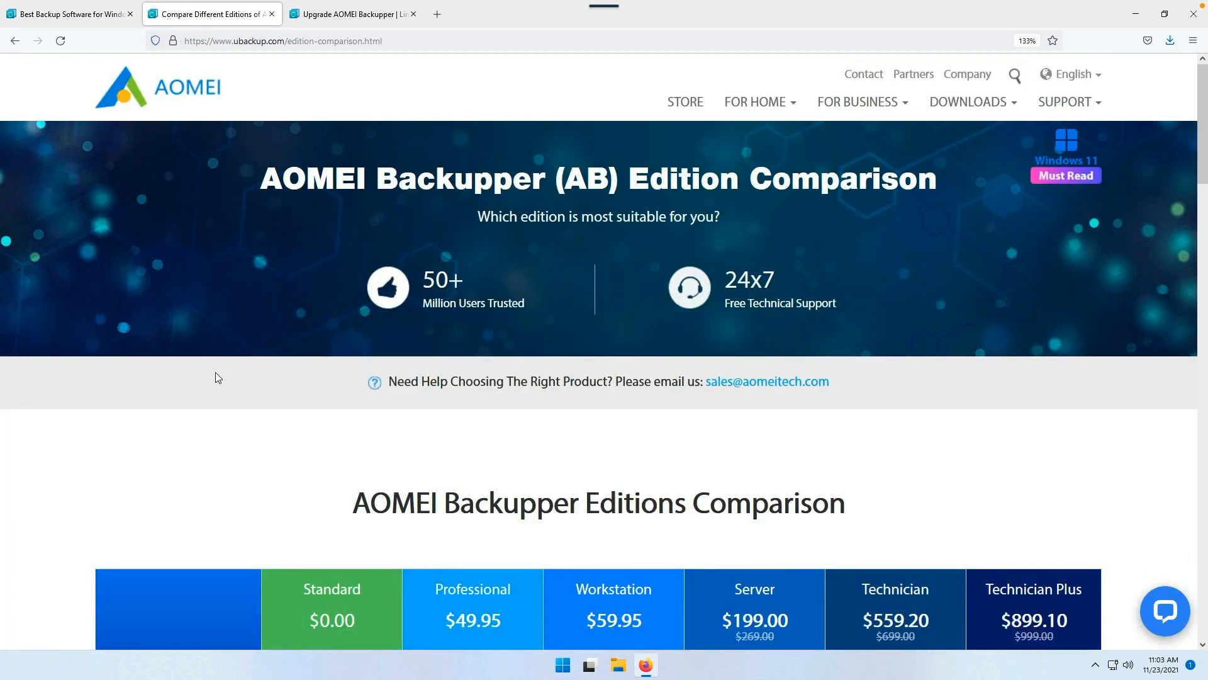
scroll(215, 372, down, 5)
scroll(216, 372, down, 4)
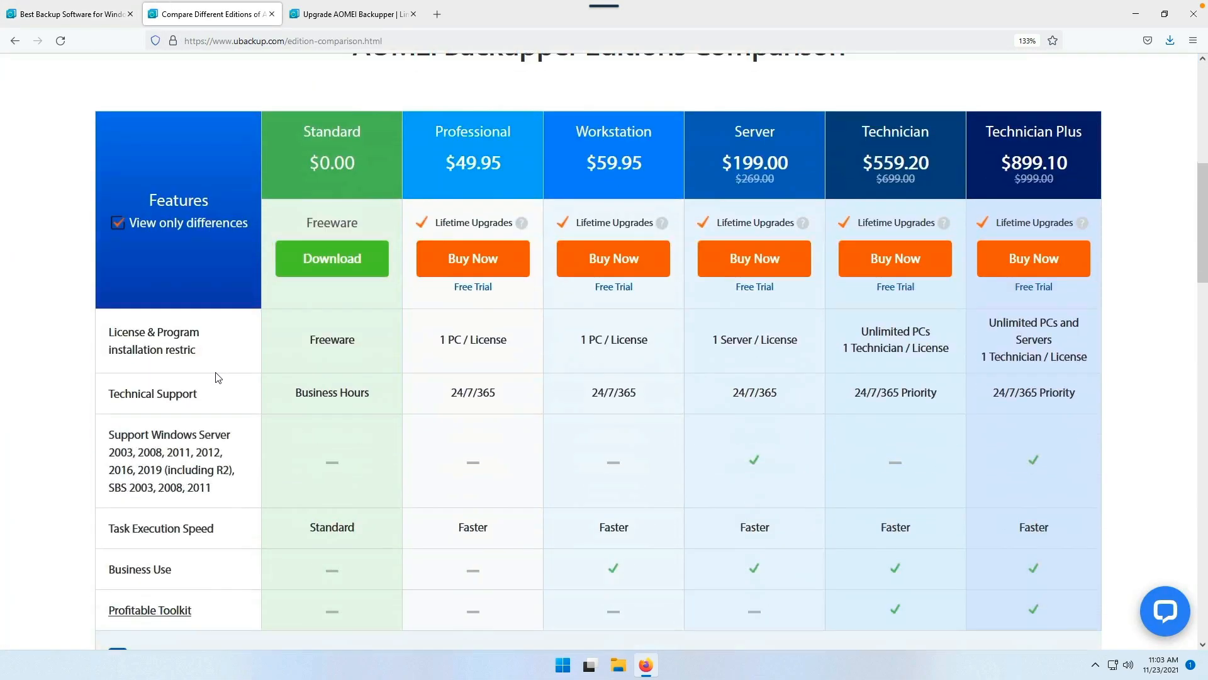
scroll(217, 371, up, 1)
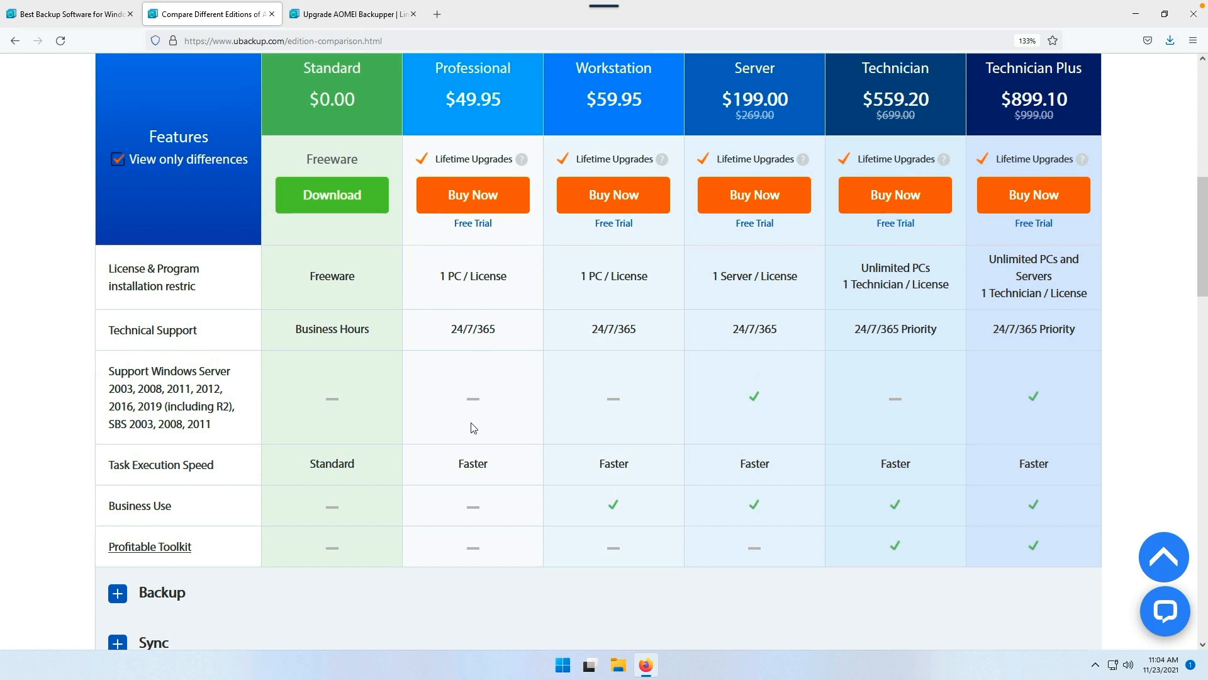
scroll(474, 427, down, 2)
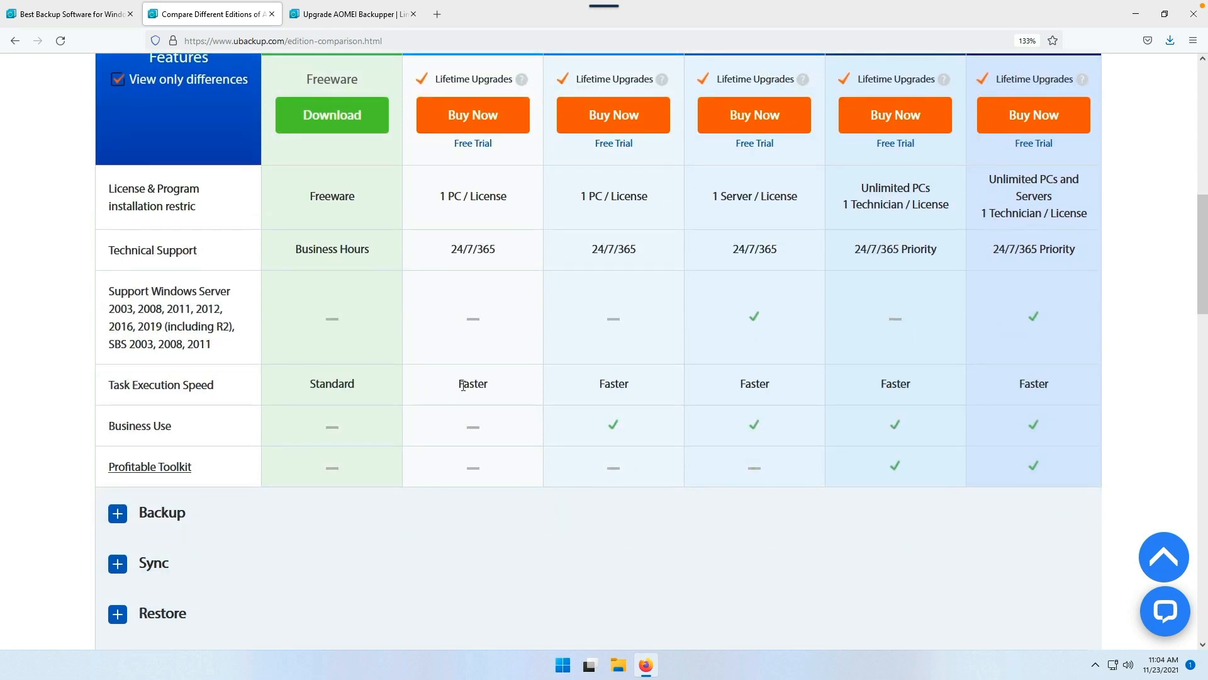
Step: Expand the Backup feature list in the comparison table and read through it
scroll(463, 385, down, 2)
click(118, 389)
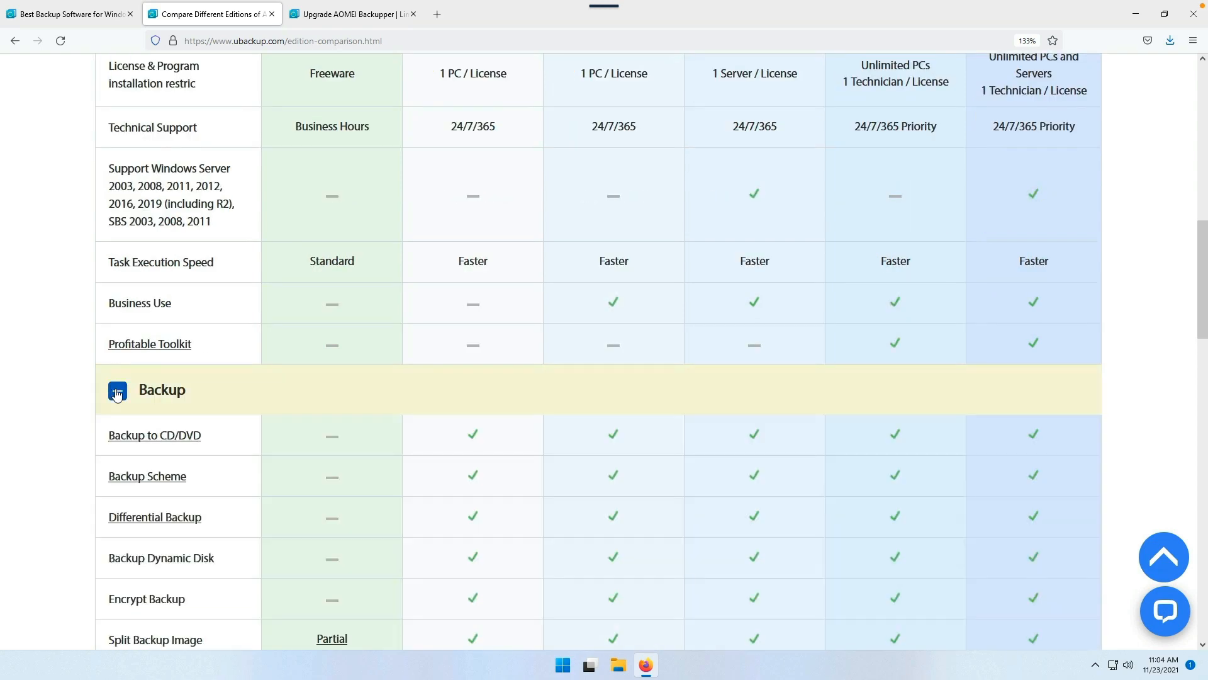
scroll(350, 316, down, 2)
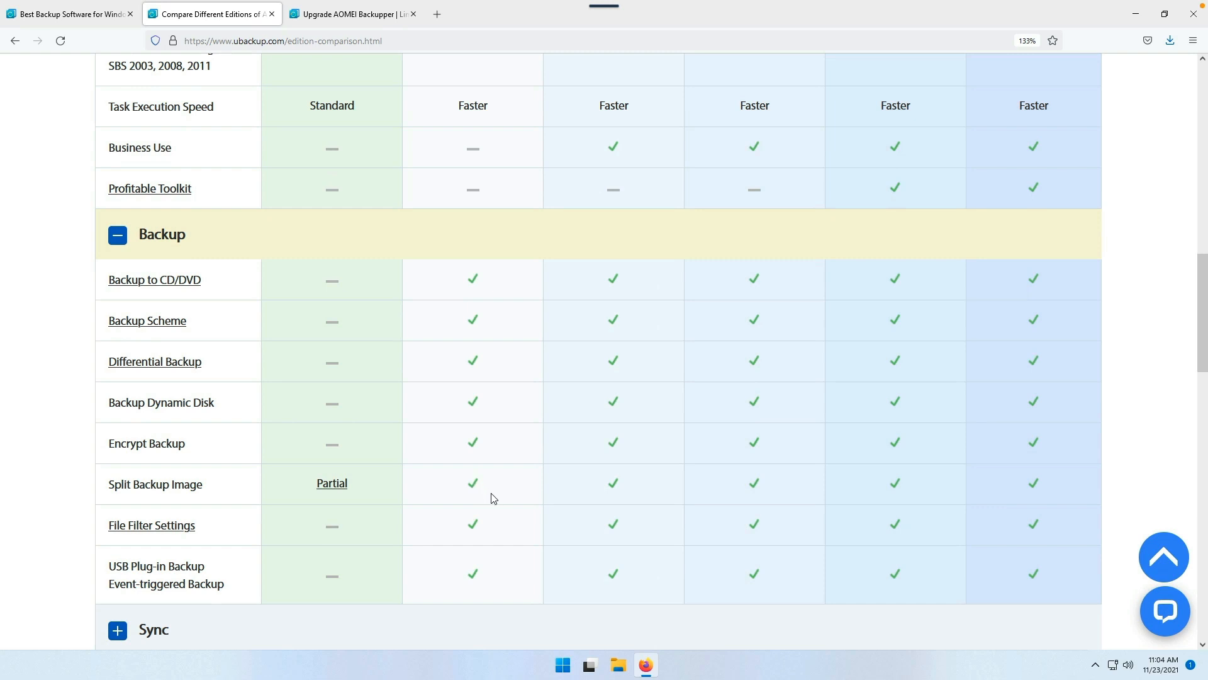
scroll(493, 497, down, 4)
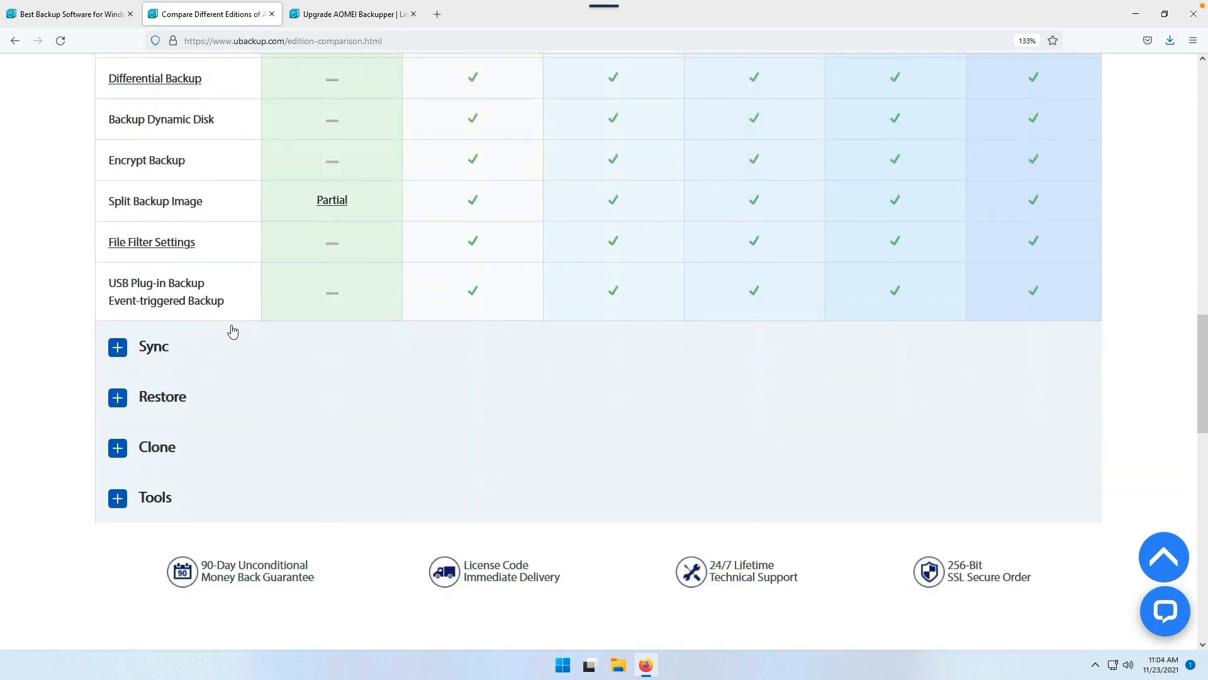
Step: Expand the Sync, Restore, Clone and Tools sections in turn to compare editions
click(118, 348)
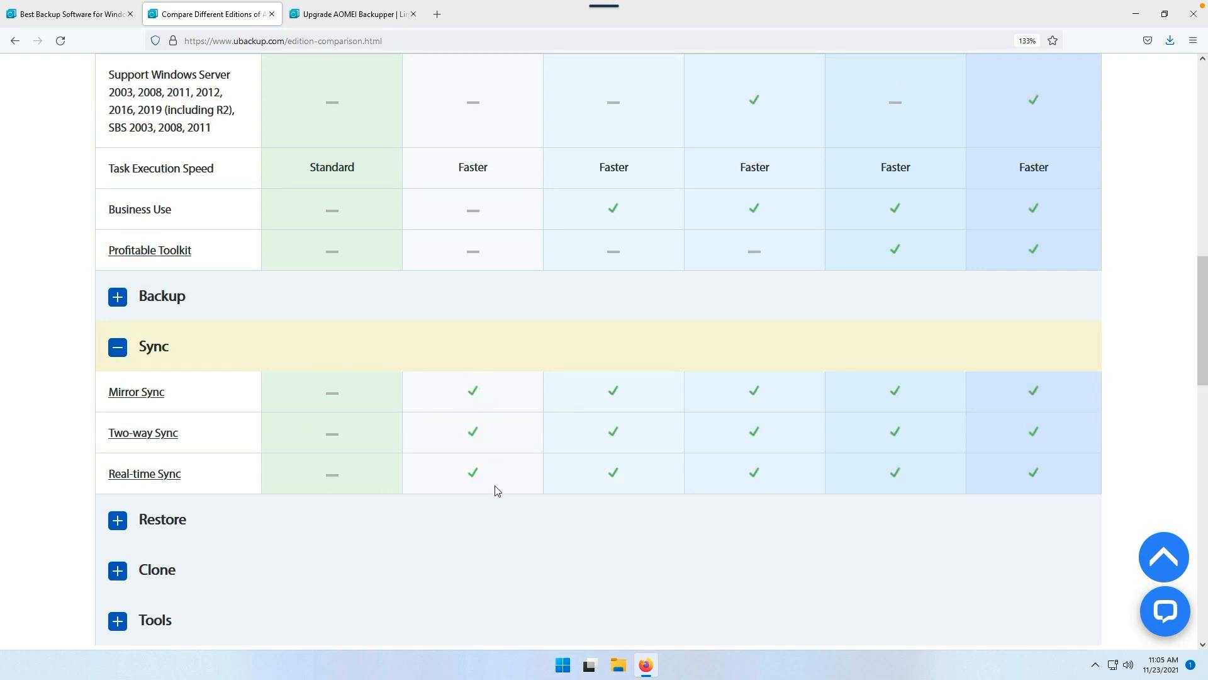
click(134, 522)
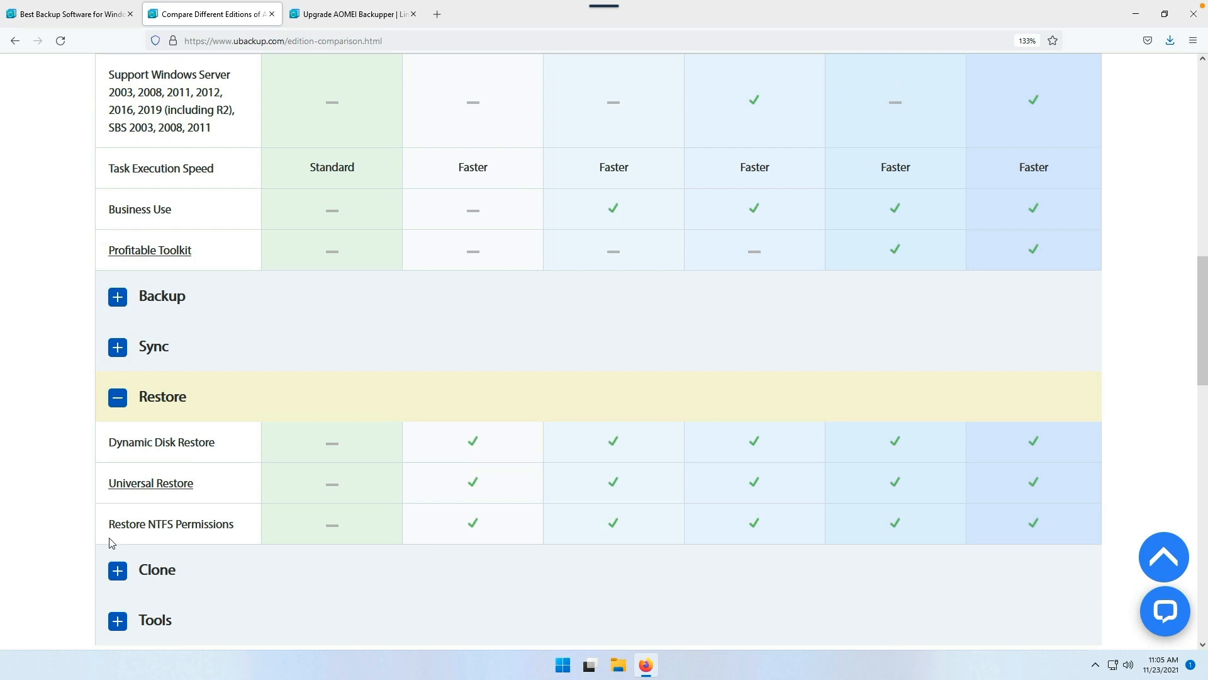
click(117, 571)
scroll(158, 430, down, 3)
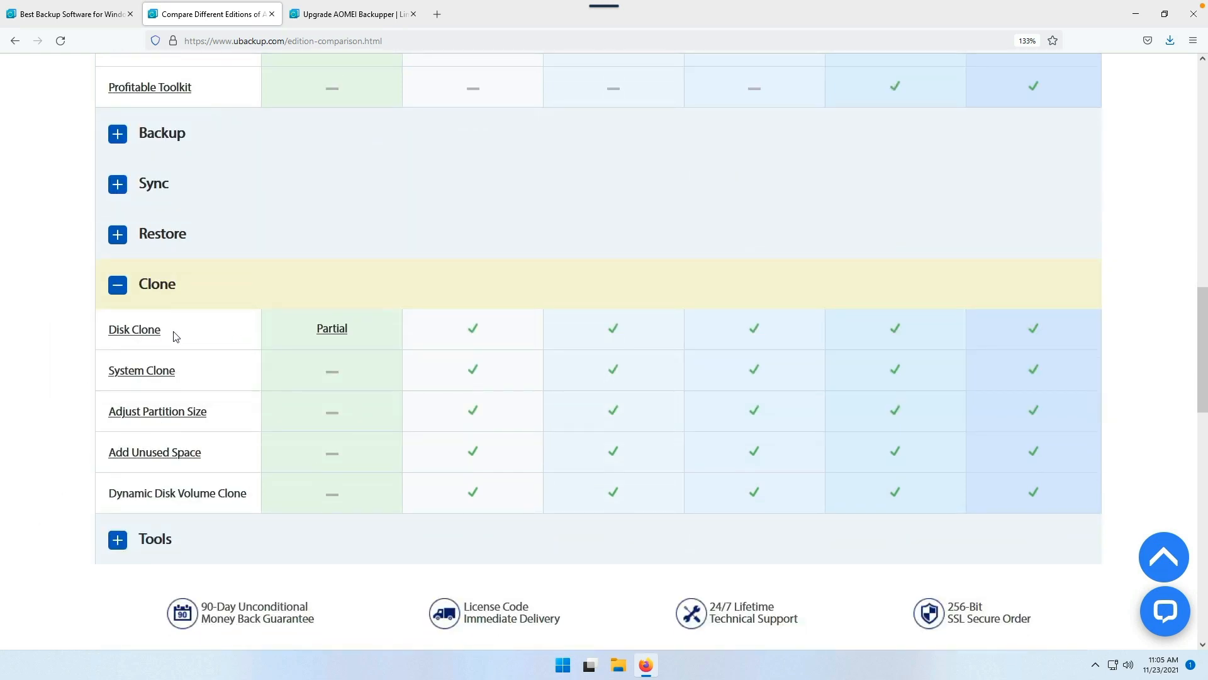
click(118, 542)
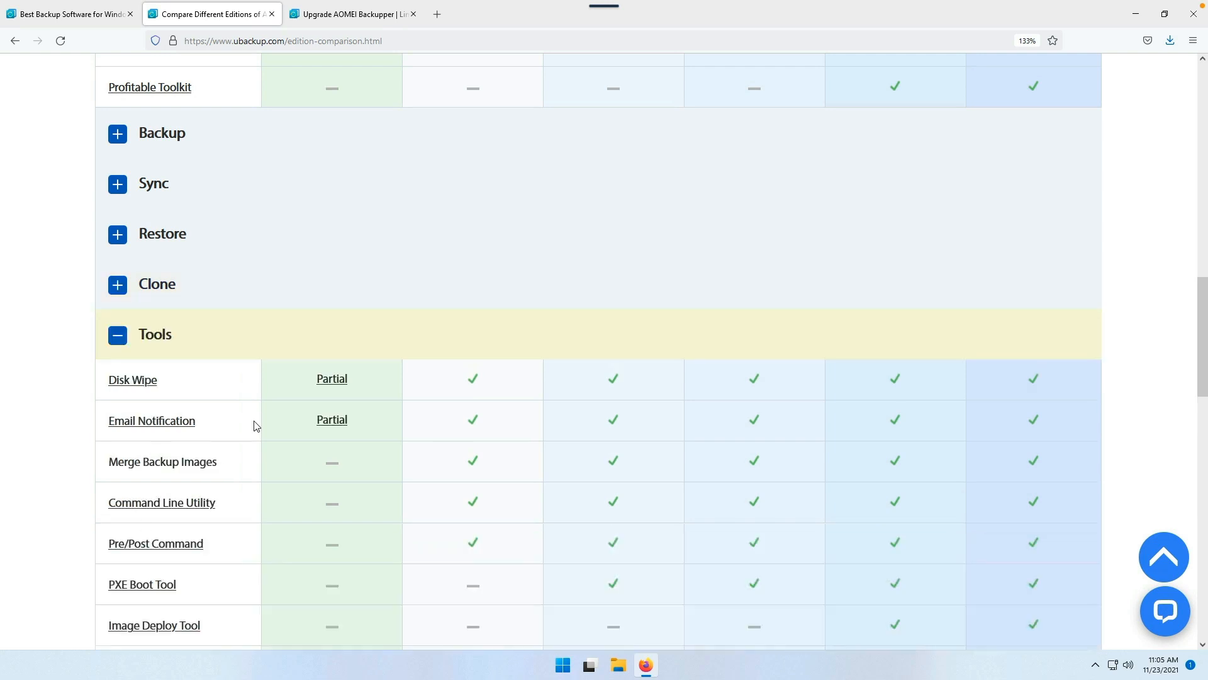
scroll(256, 426, down, 3)
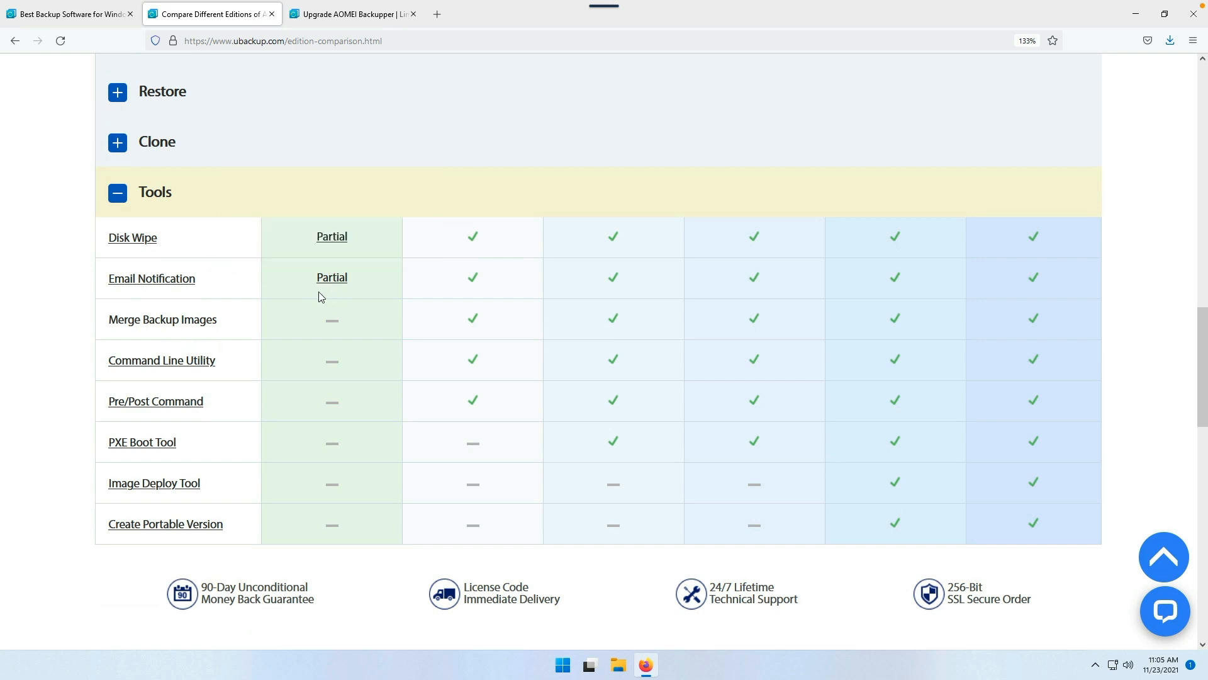
mouse_move(331, 287)
Step: Collapse the Sync list and expand the Restore and Tools feature lists
scroll(419, 466, up, 15)
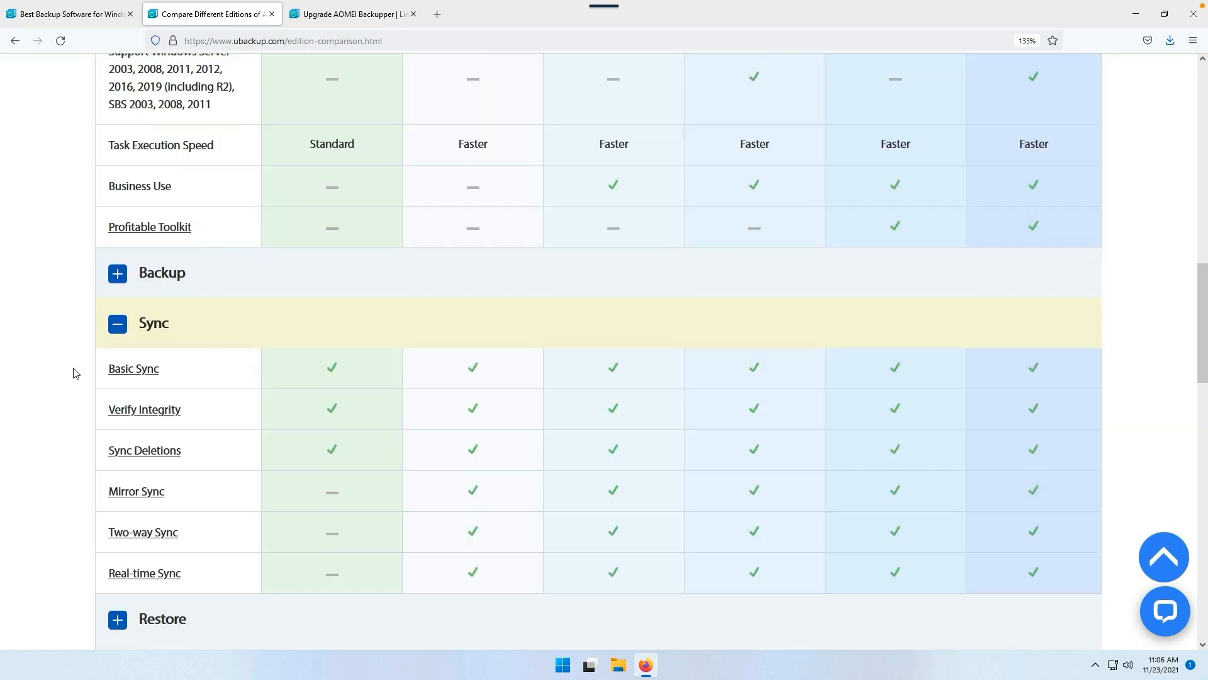
click(117, 326)
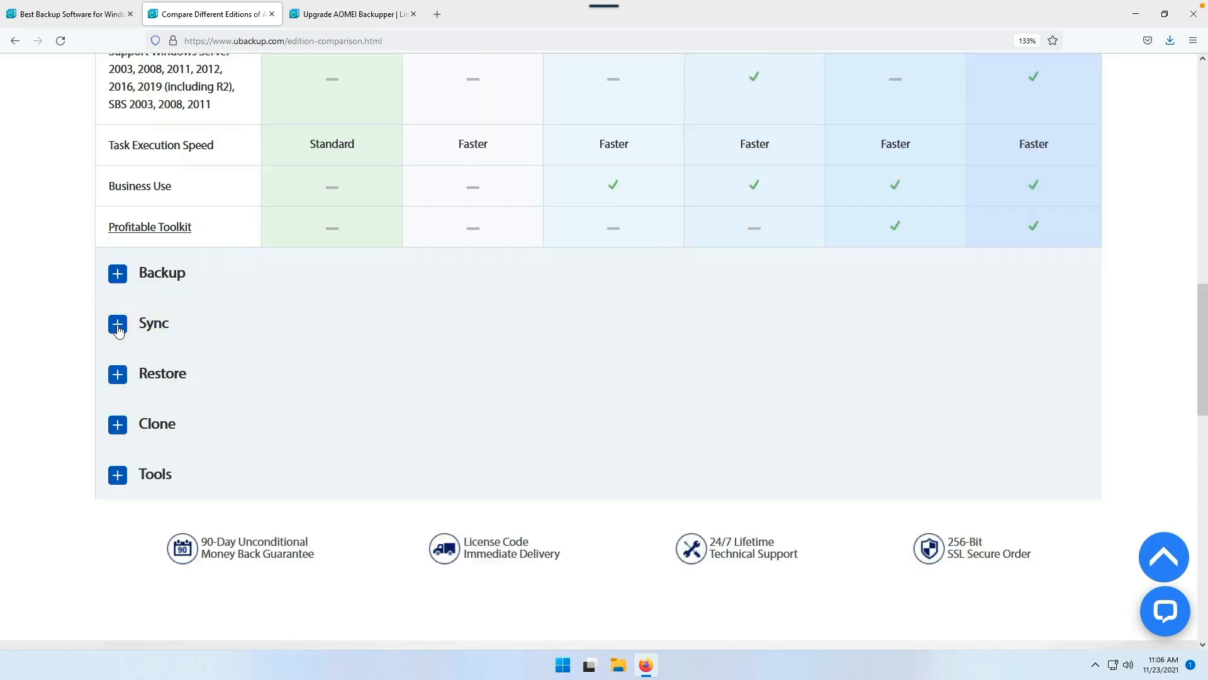
click(117, 374)
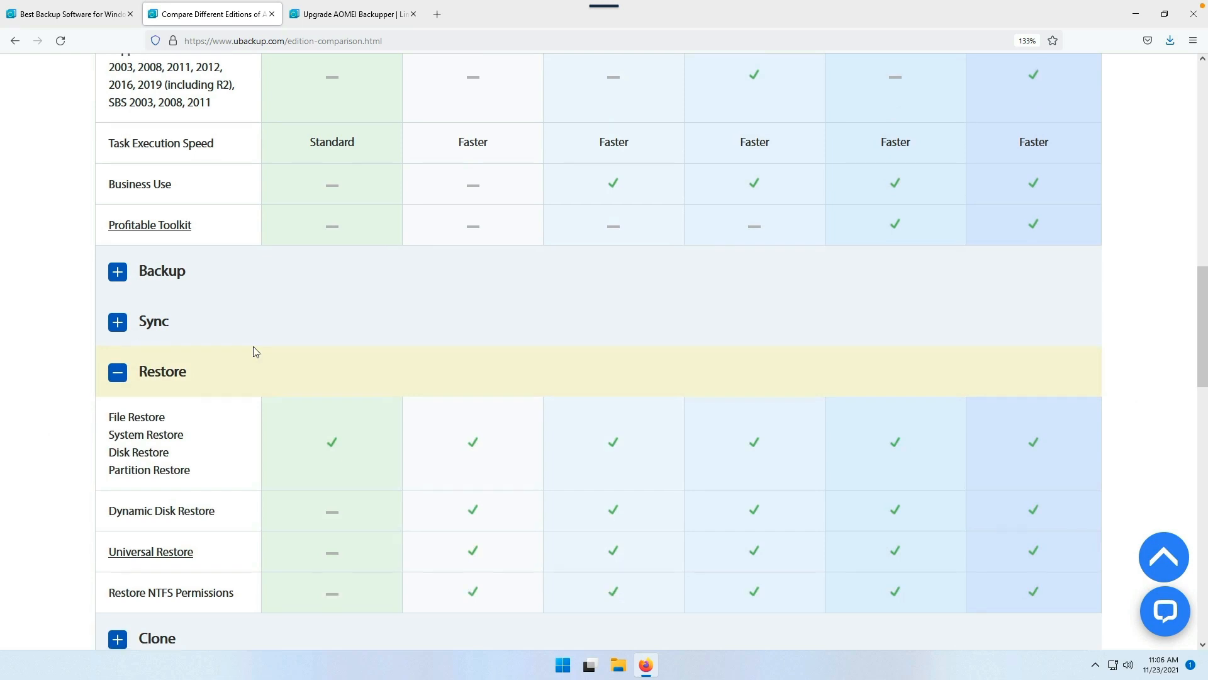
scroll(254, 351, down, 3)
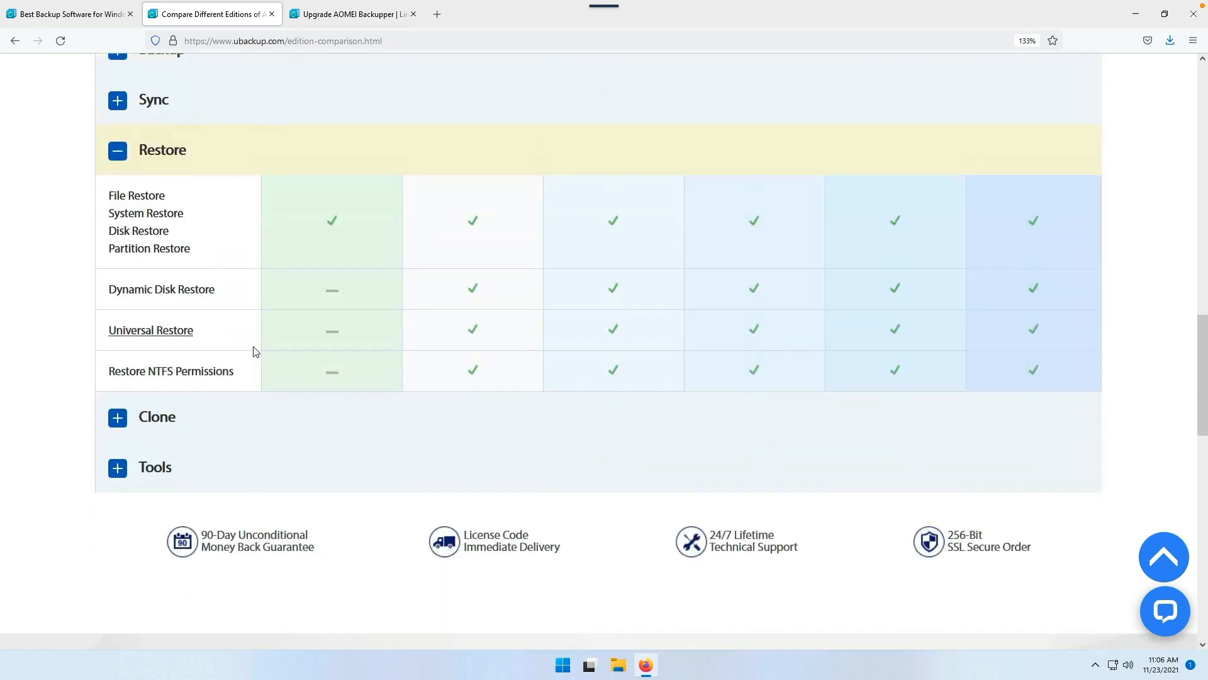
click(116, 473)
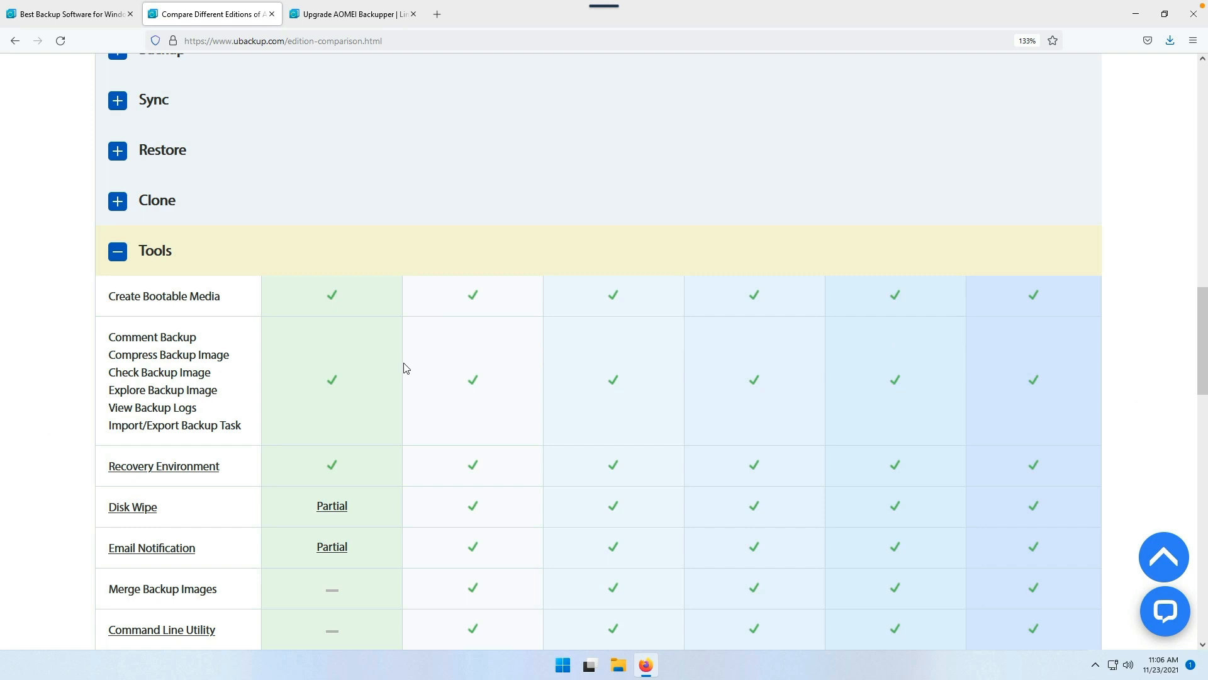
Step: Scroll through the expanded Restore and Tools features, then minimize Firefox
scroll(405, 369, down, 3)
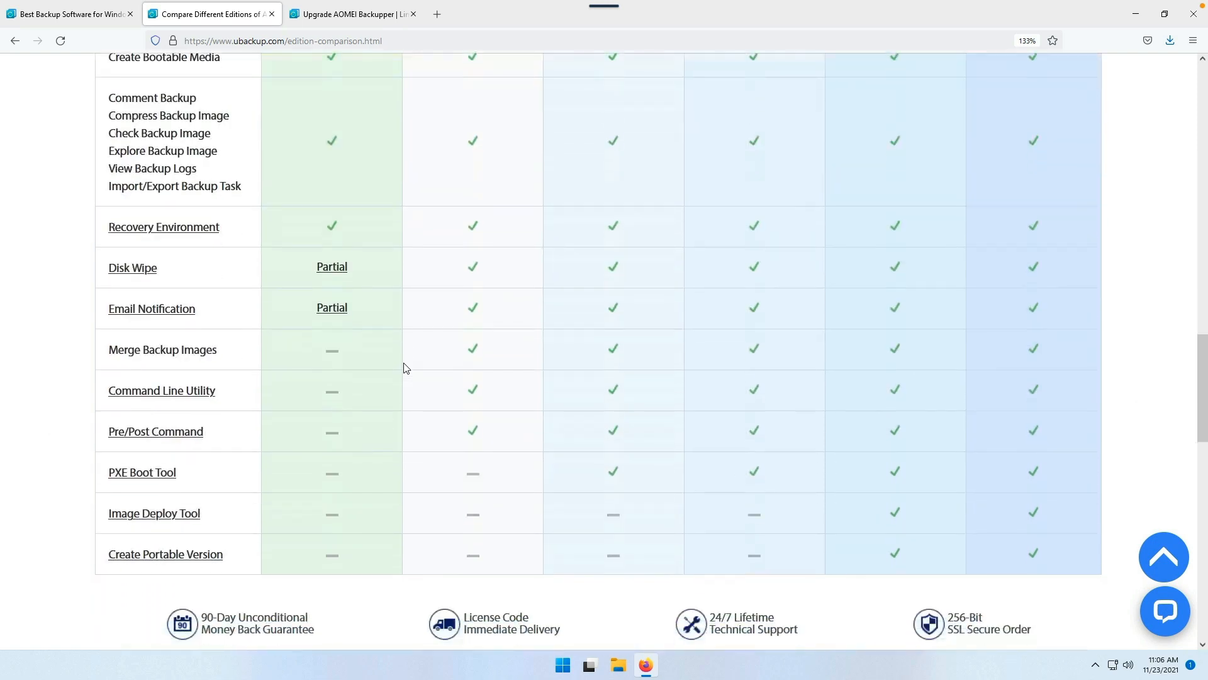
scroll(405, 368, down, 2)
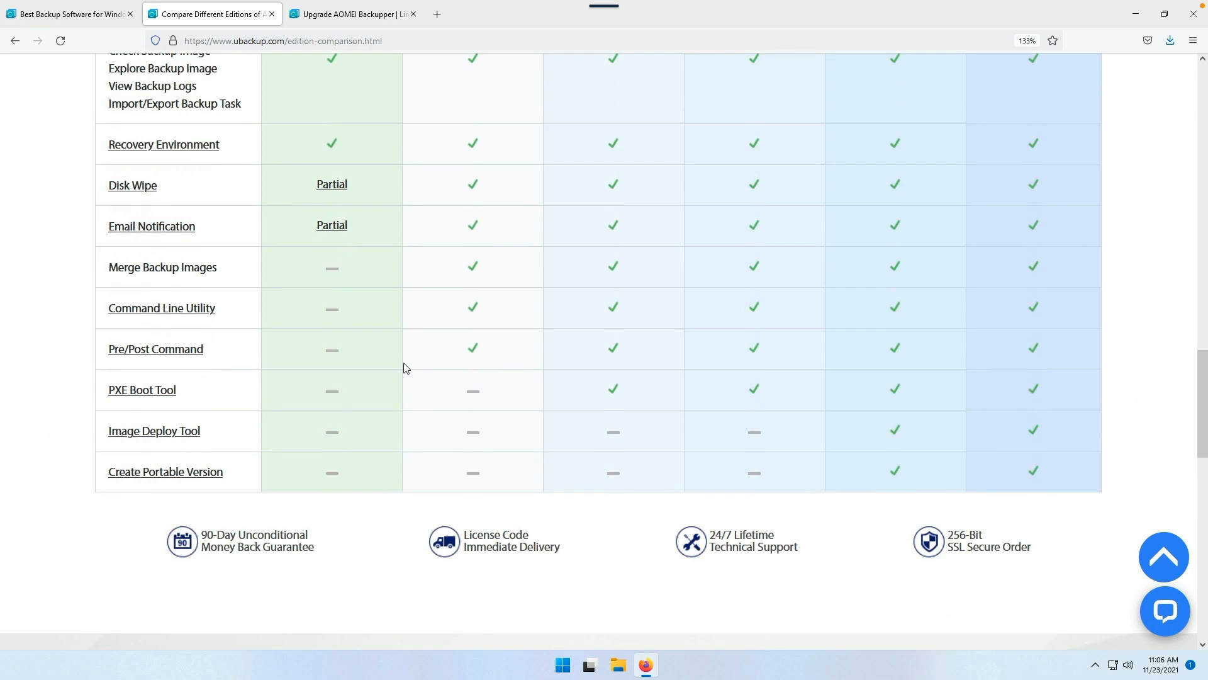
scroll(406, 368, up, 20)
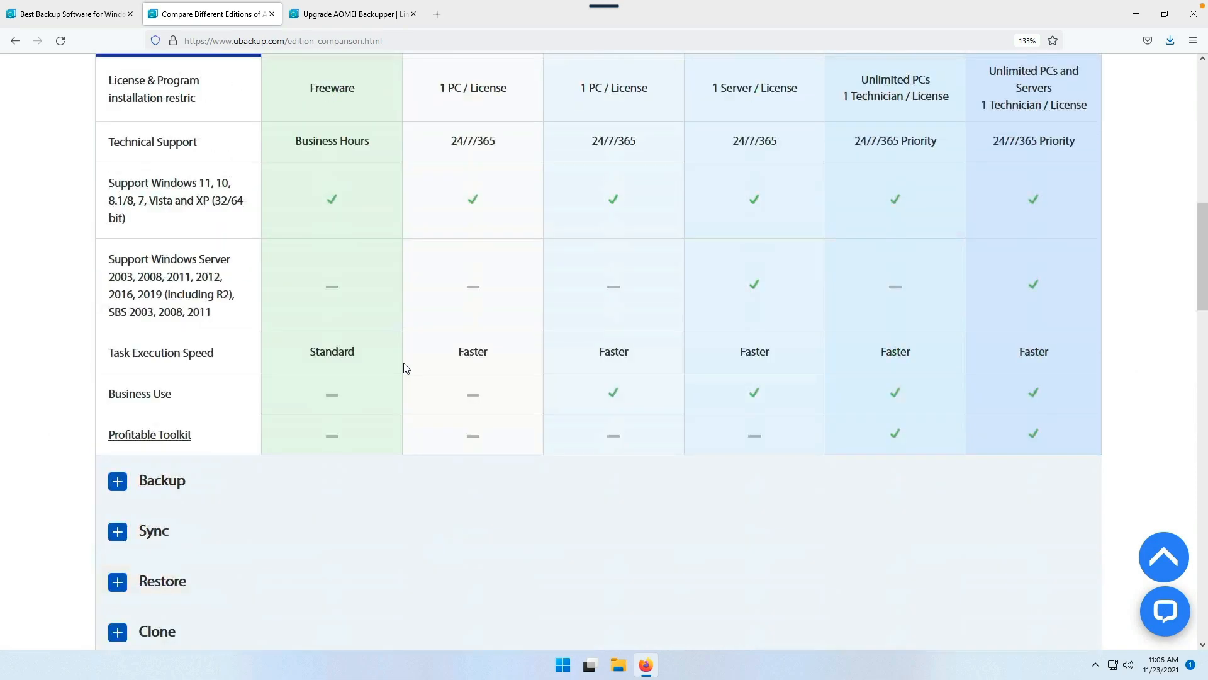
scroll(406, 368, down, 3)
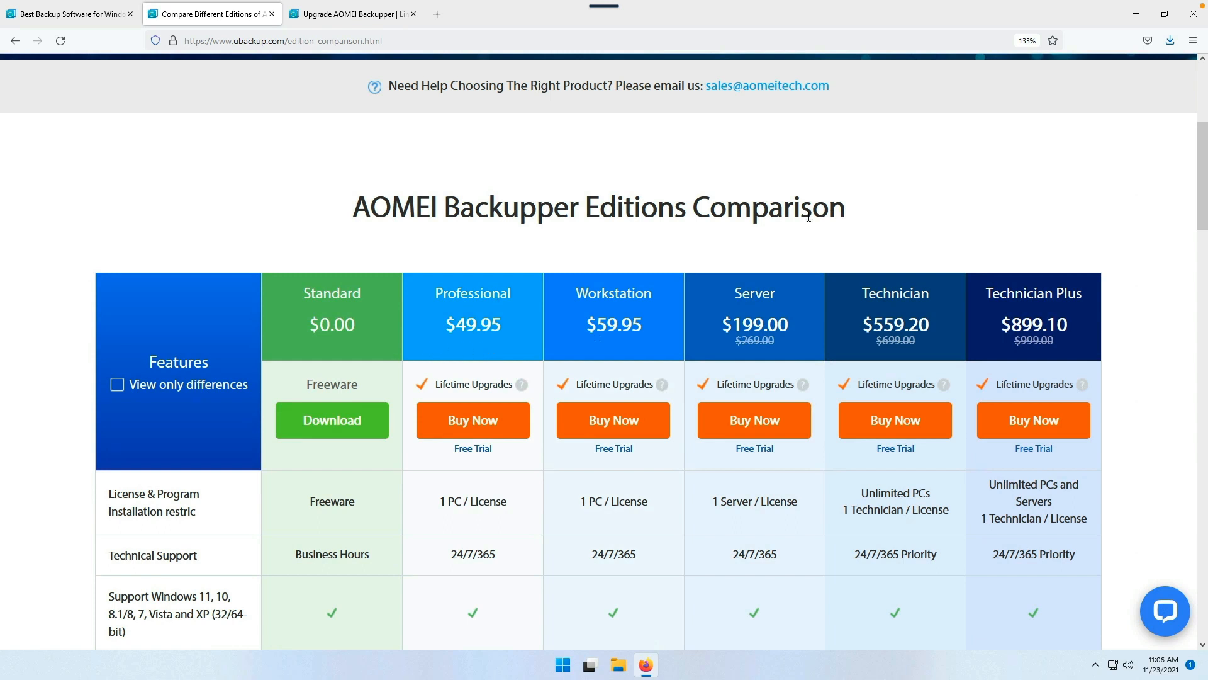
click(1136, 17)
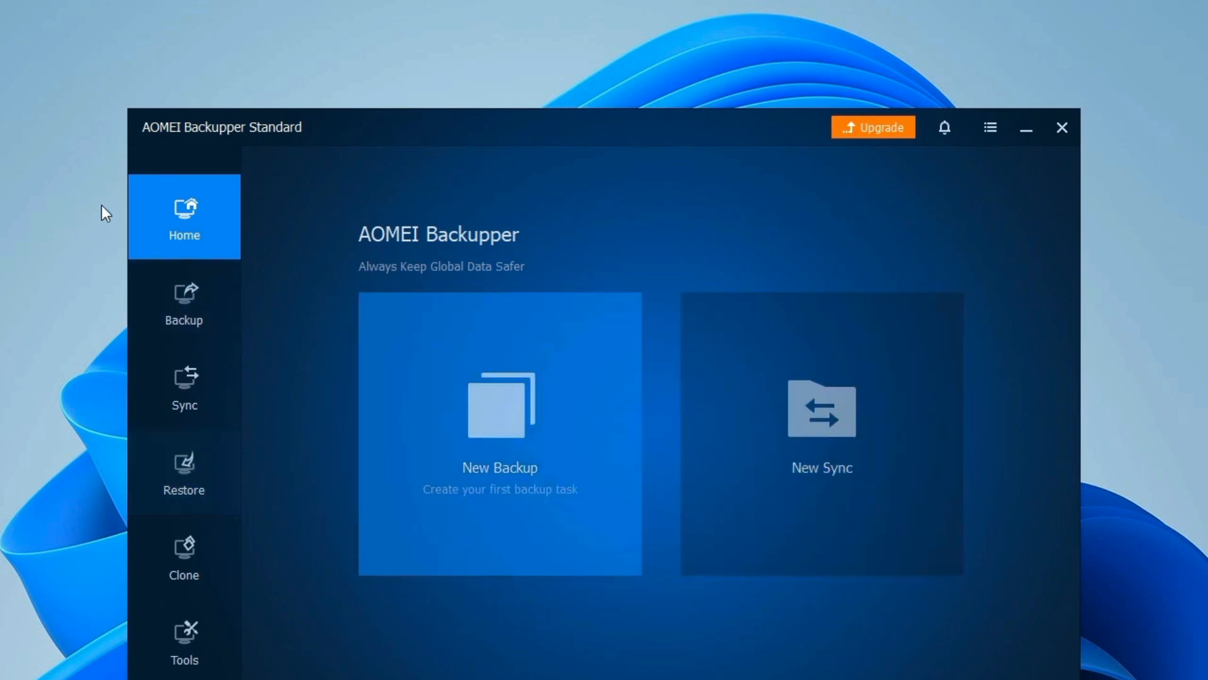
Step: Look through the Backup, Sync, Restore and Clone pages from the sidebar
click(165, 302)
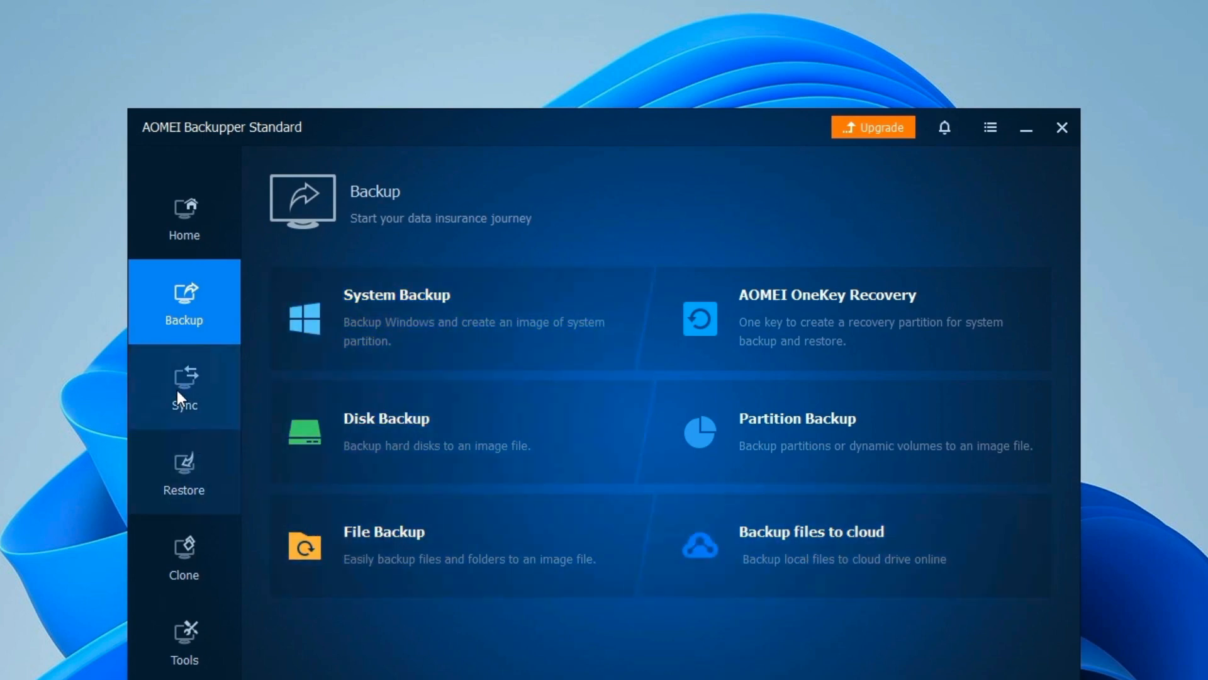
click(175, 377)
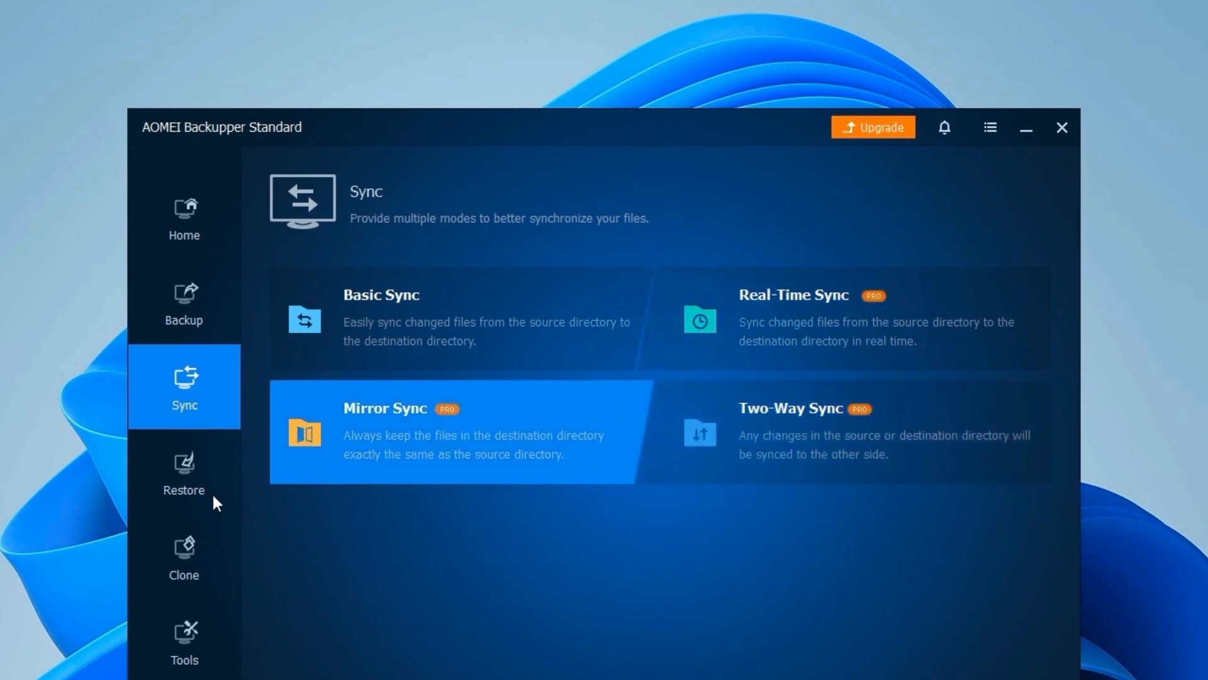
click(183, 485)
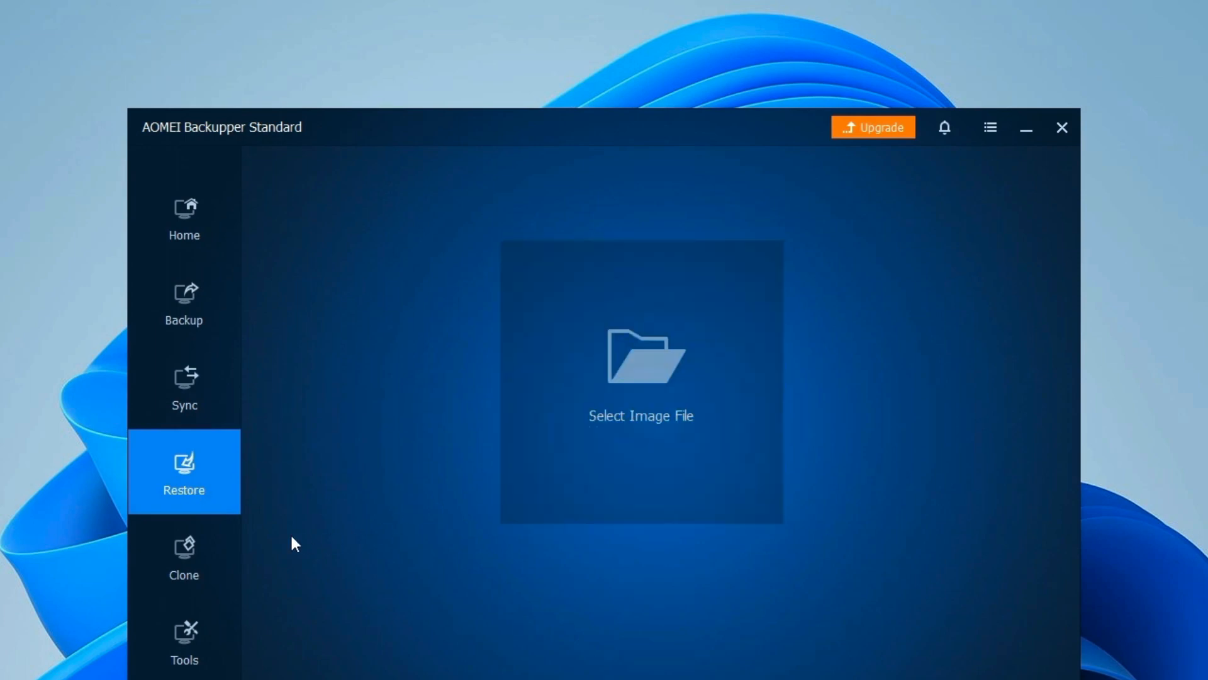
click(177, 560)
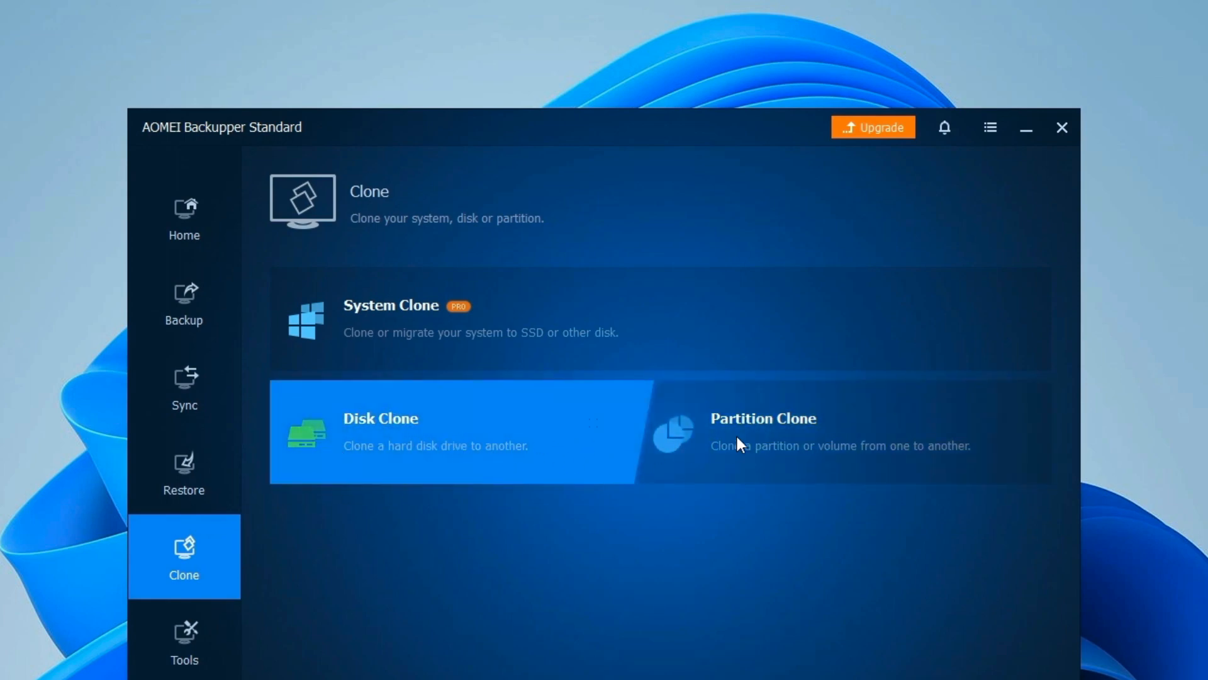
Step: Show the Tools page, move the window higher, and scroll its tool list
click(190, 632)
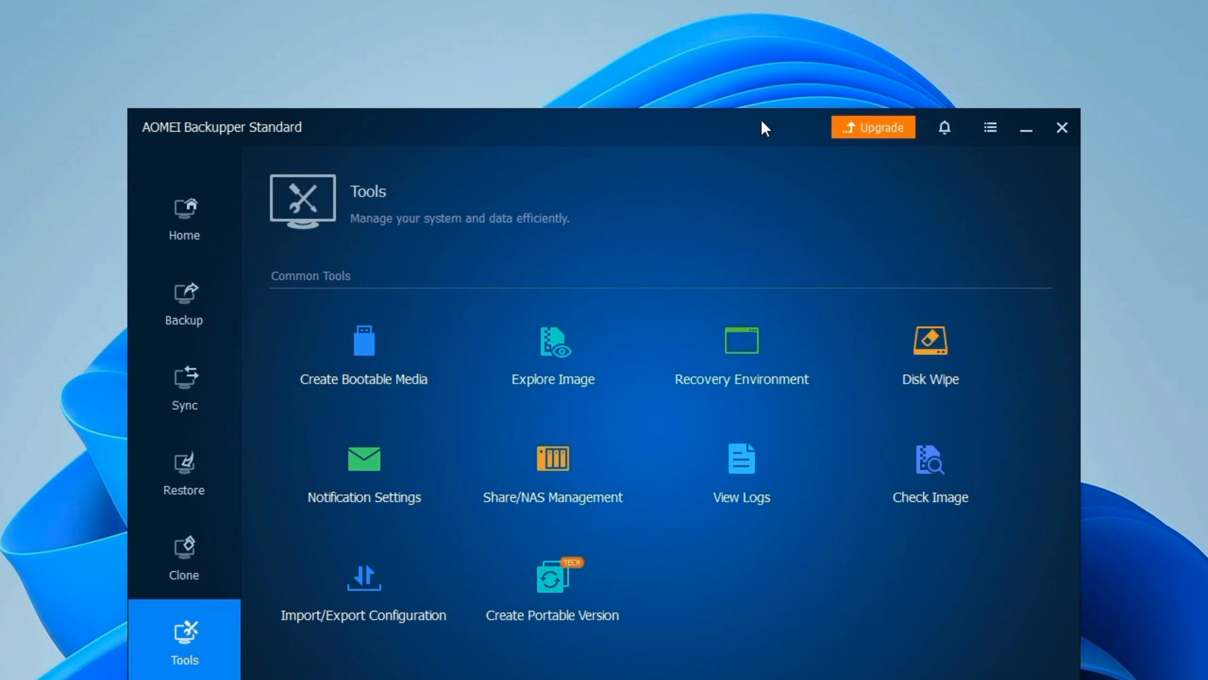
drag(760, 117, 765, 34)
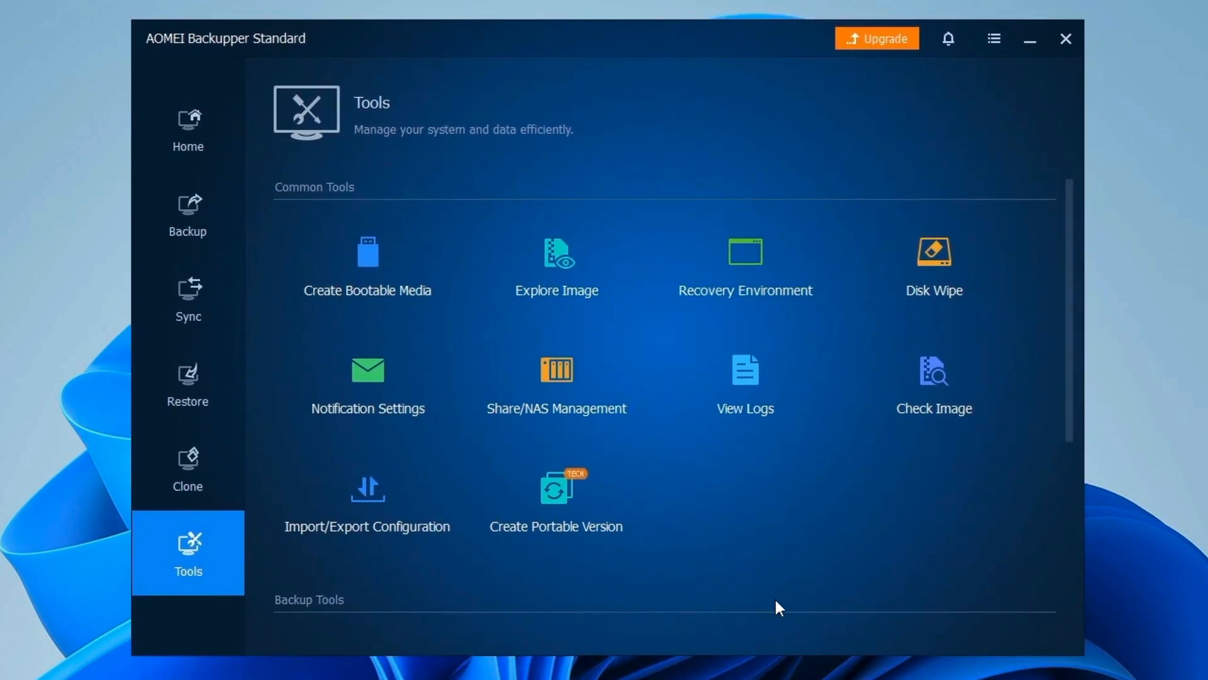
scroll(723, 437, down, 5)
scroll(719, 432, up, 5)
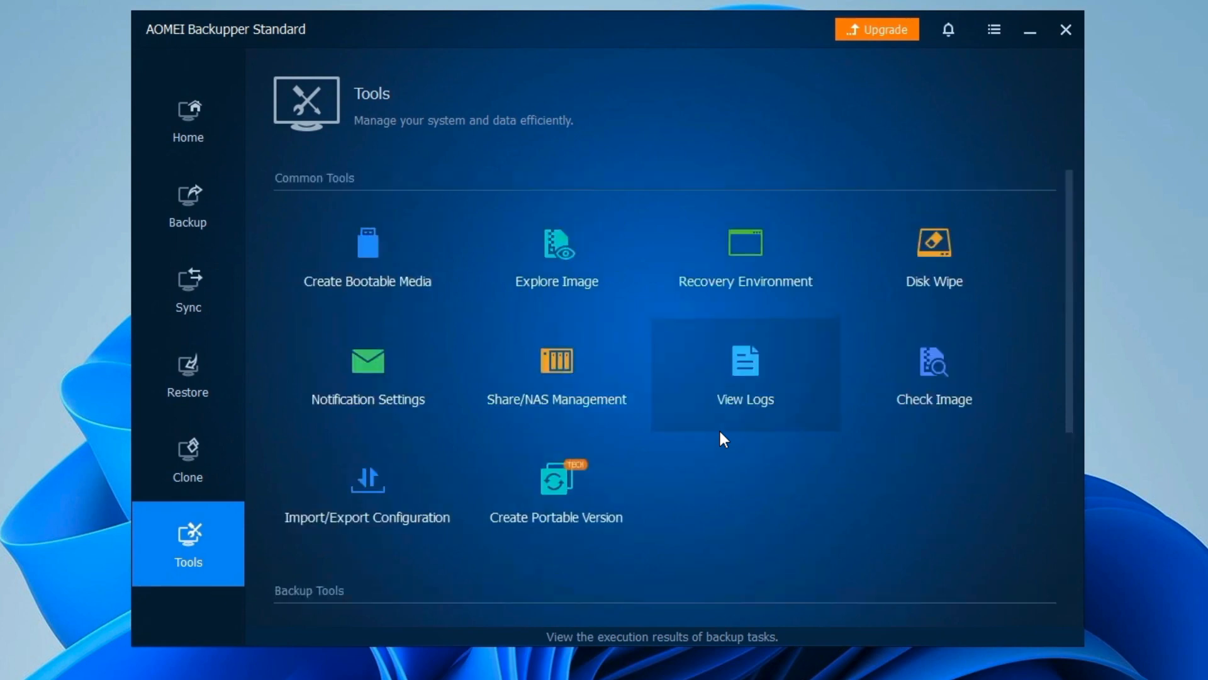
Step: Build a Linux bootable disc exported as amlnx.iso to the Desktop with Create Bootable Media
click(354, 248)
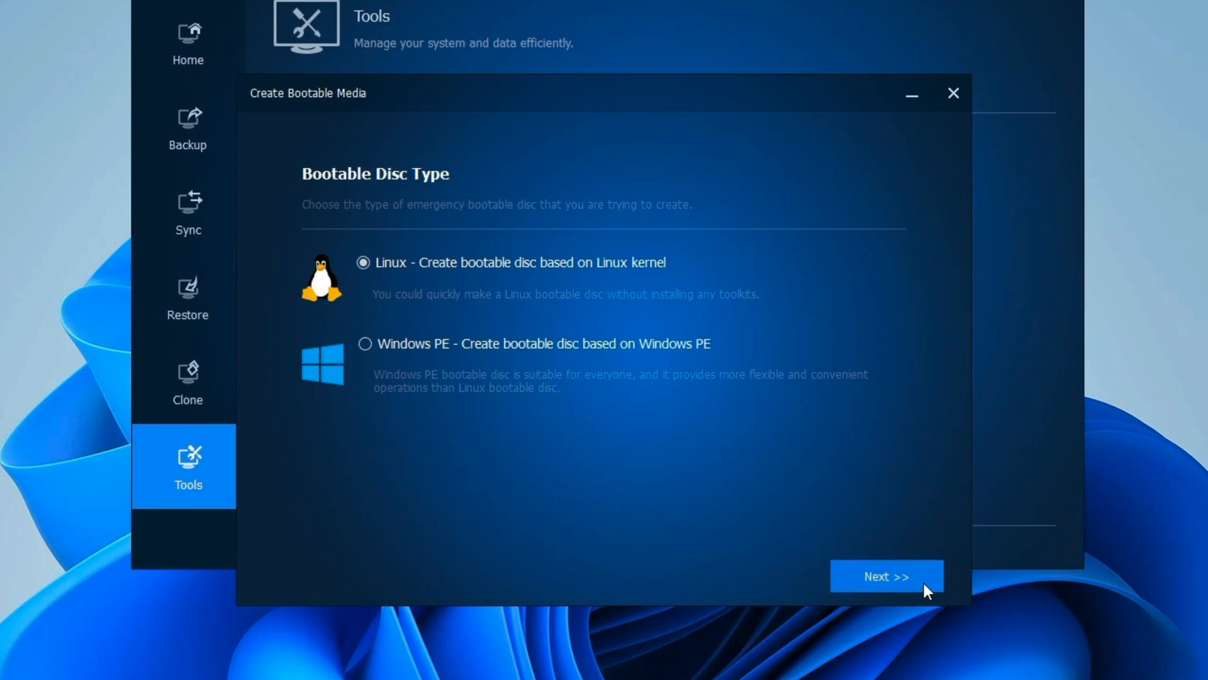
click(882, 579)
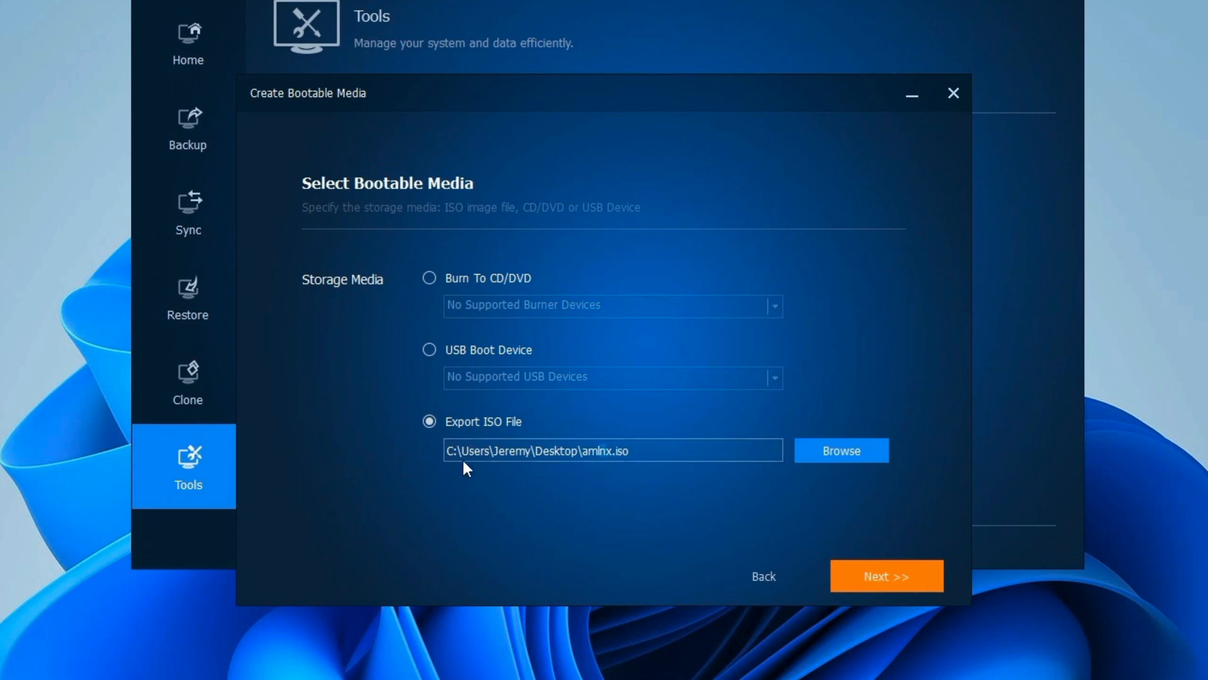
click(866, 580)
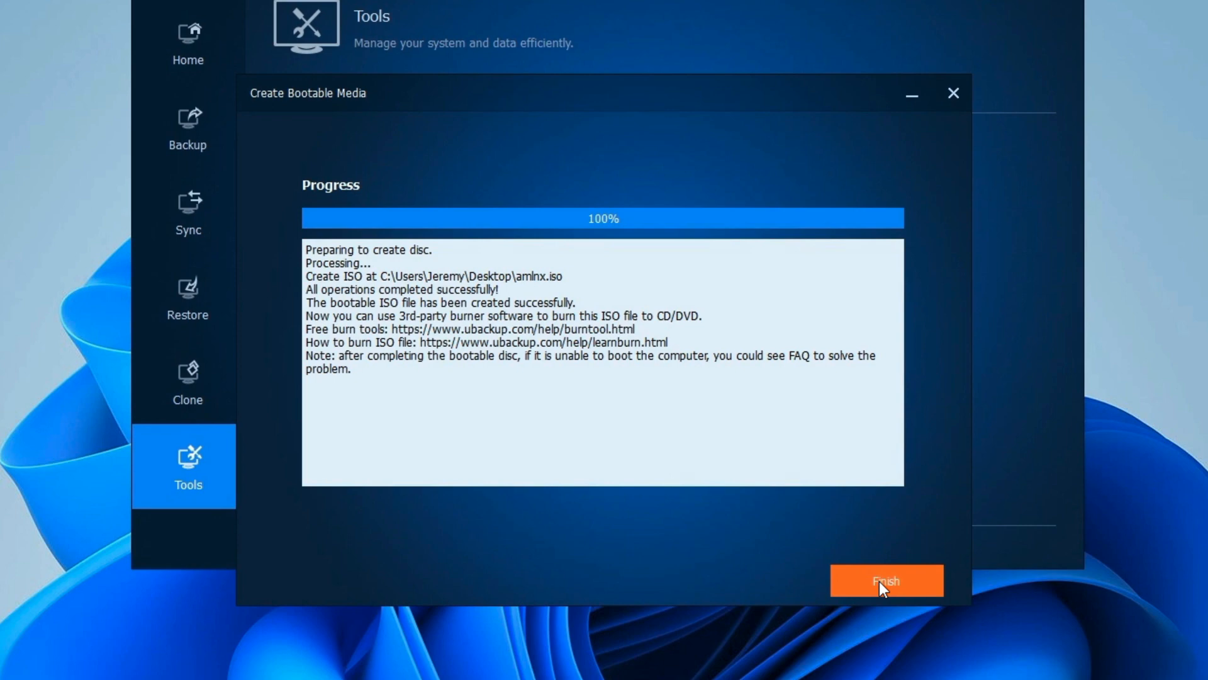
click(878, 580)
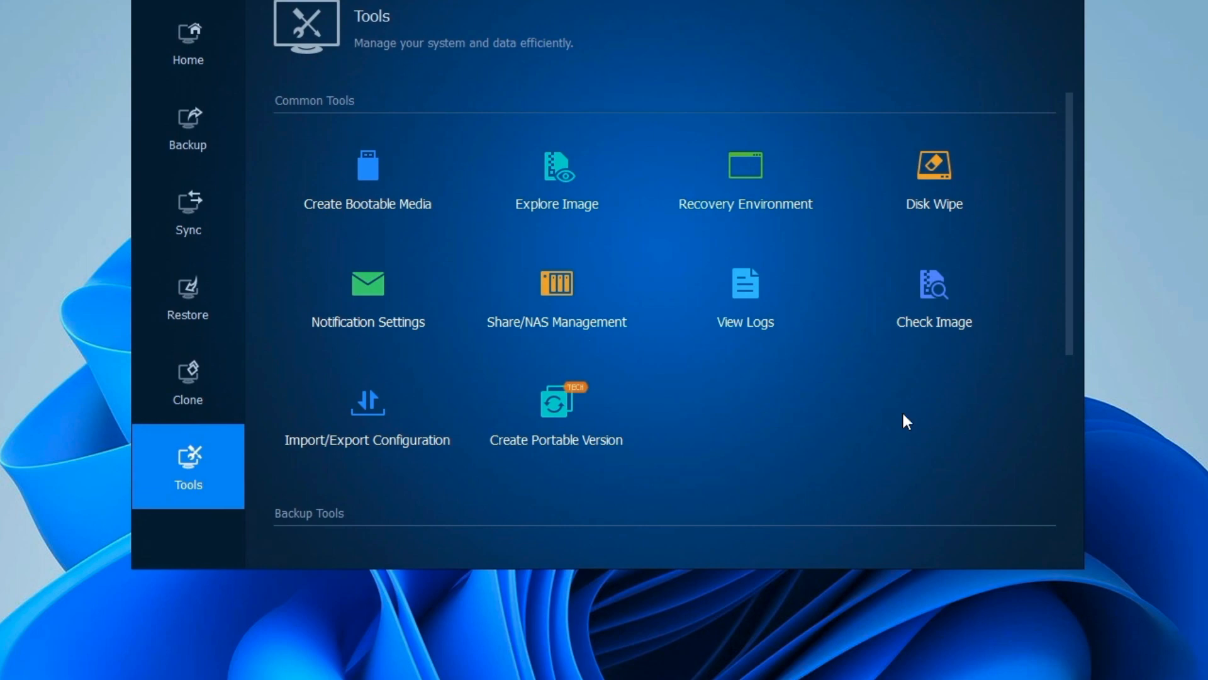
Step: Build a Windows PE bootable ISO, ampe.iso, allowing the WinPE download, then minimize the program
scroll(981, 380, down, 5)
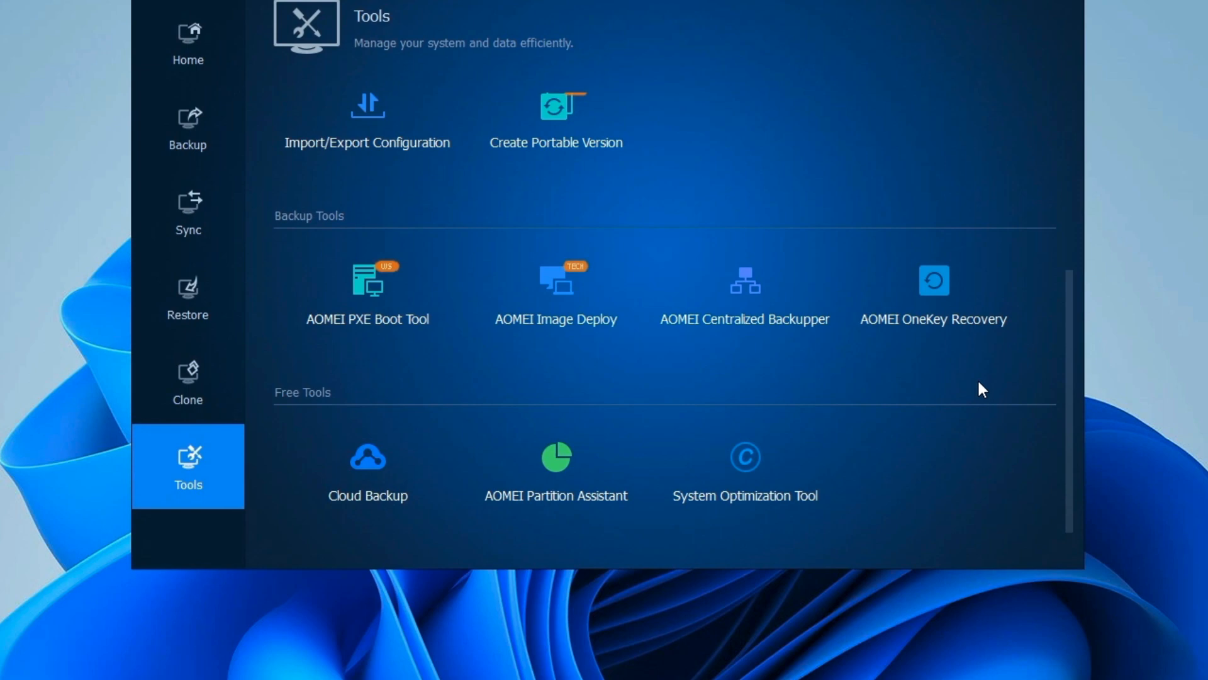
scroll(978, 382, up, 5)
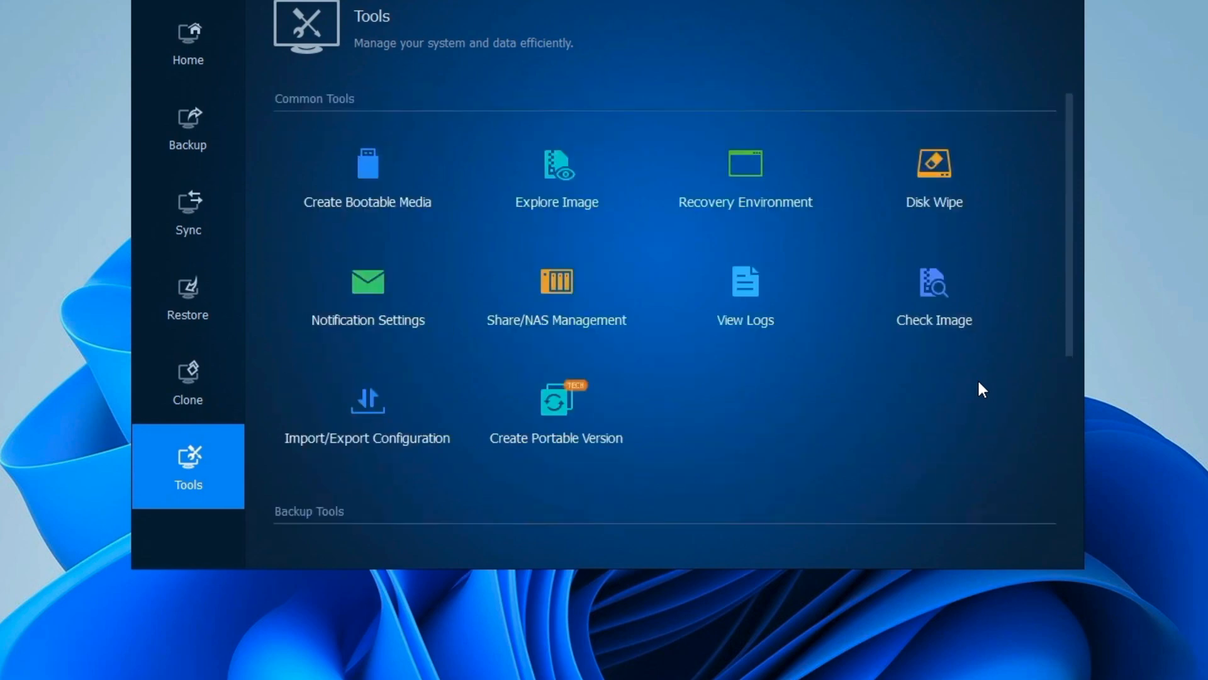
click(365, 165)
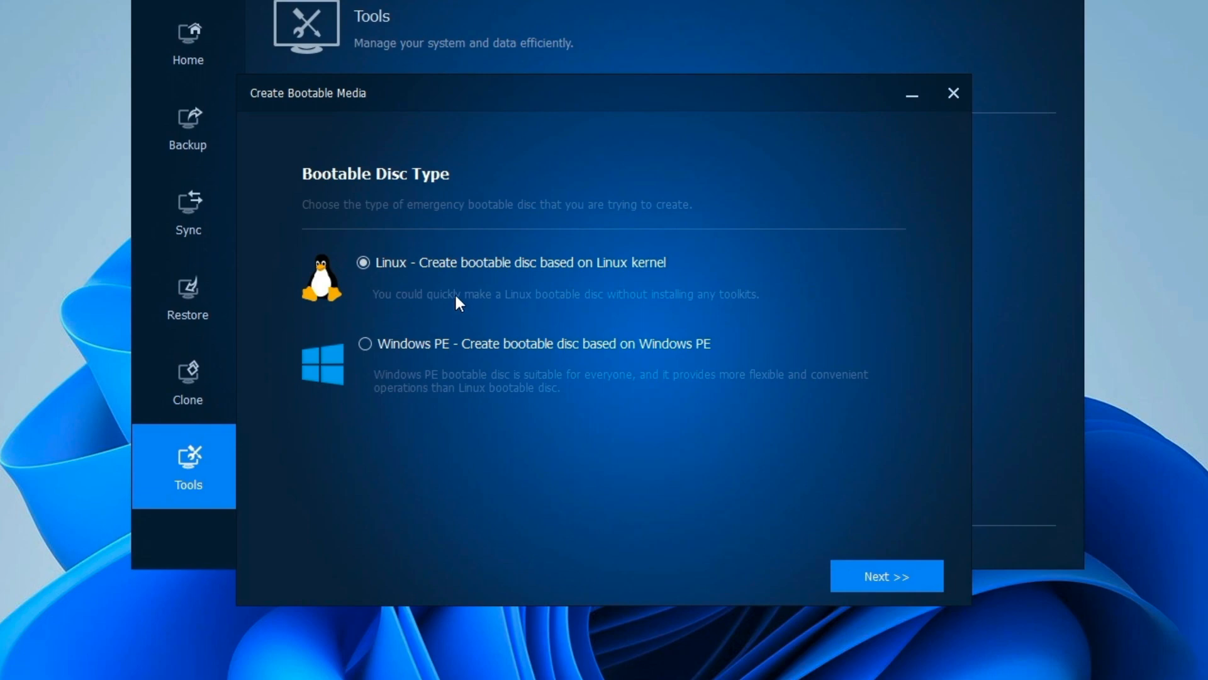
click(360, 341)
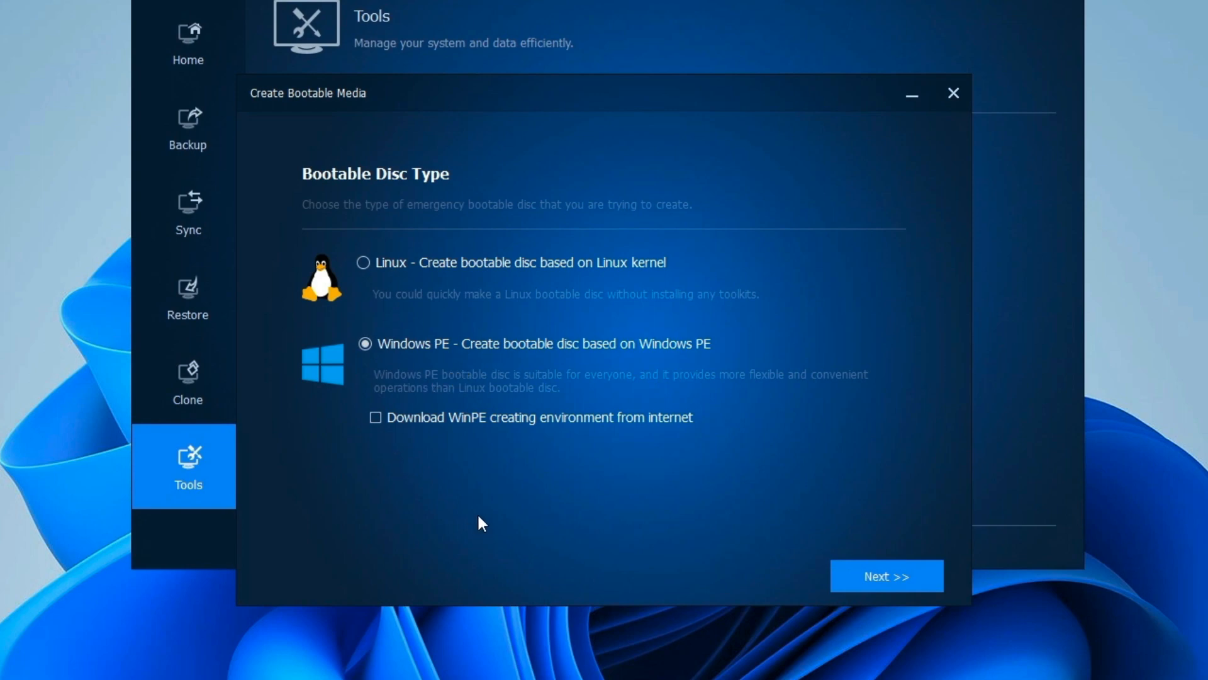
click(374, 417)
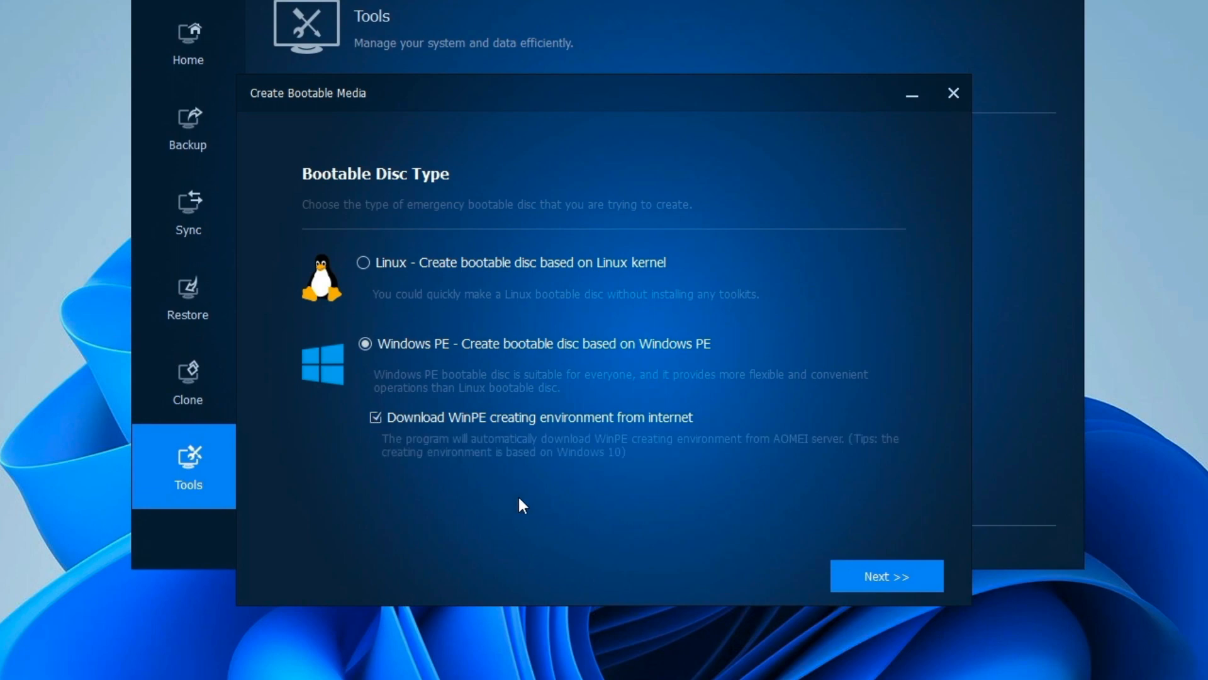
click(890, 579)
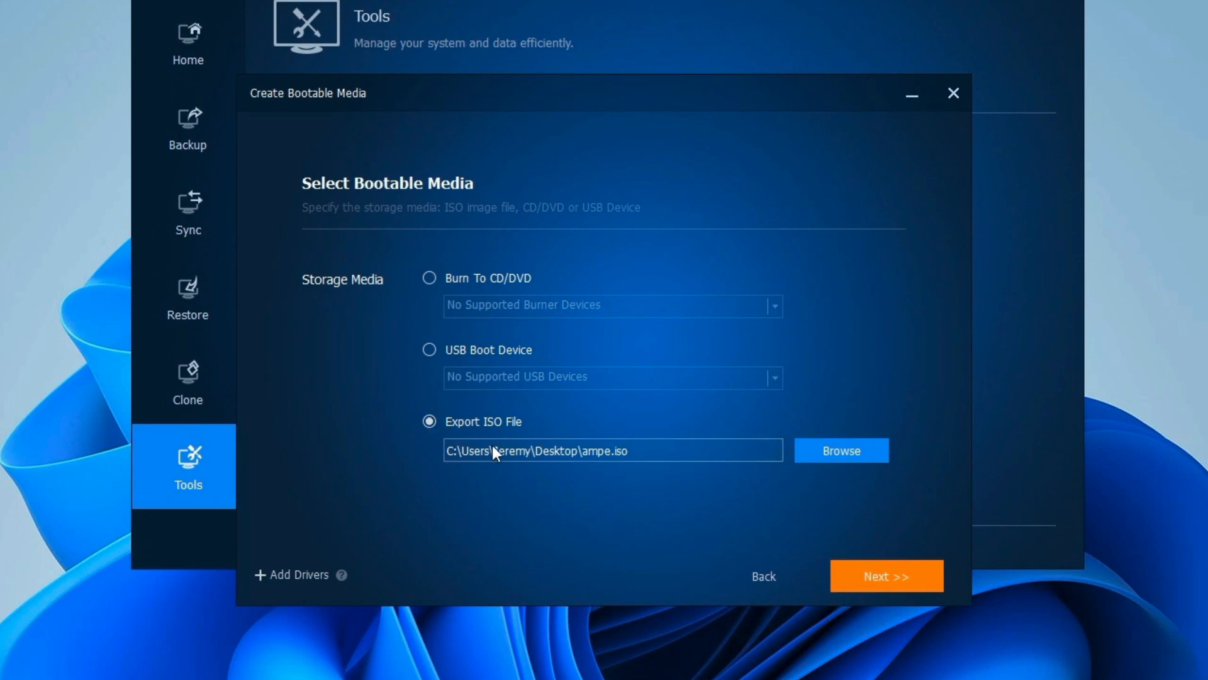
click(885, 575)
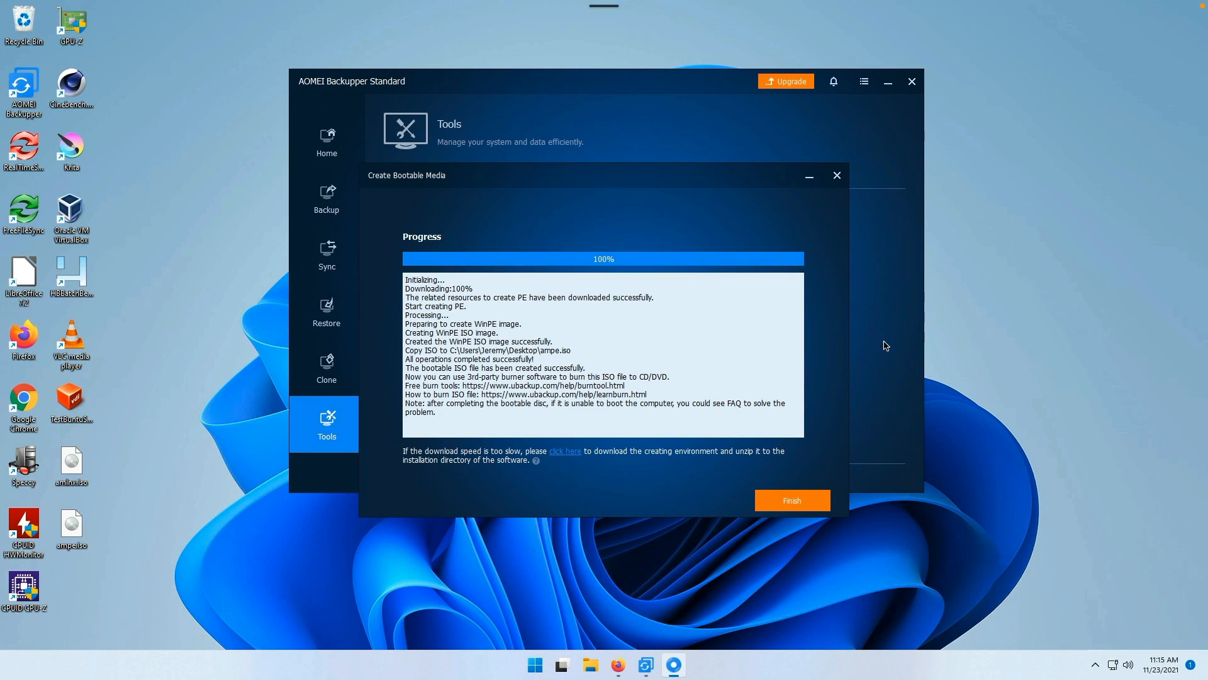
click(800, 500)
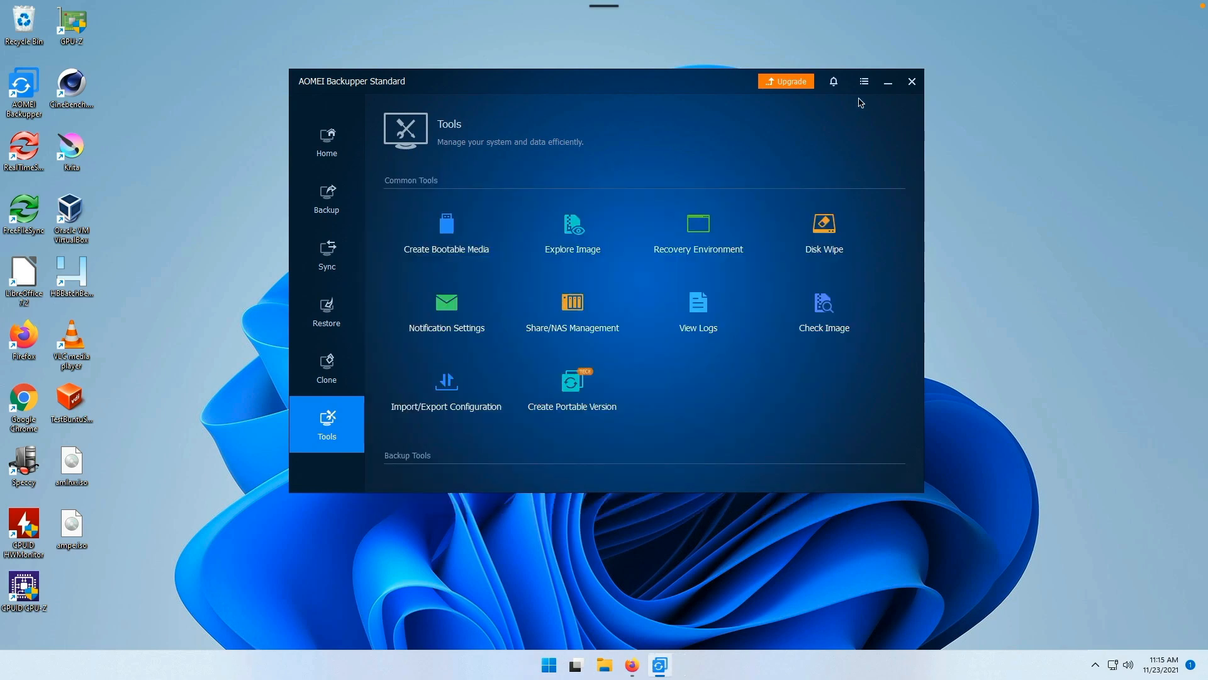
click(889, 83)
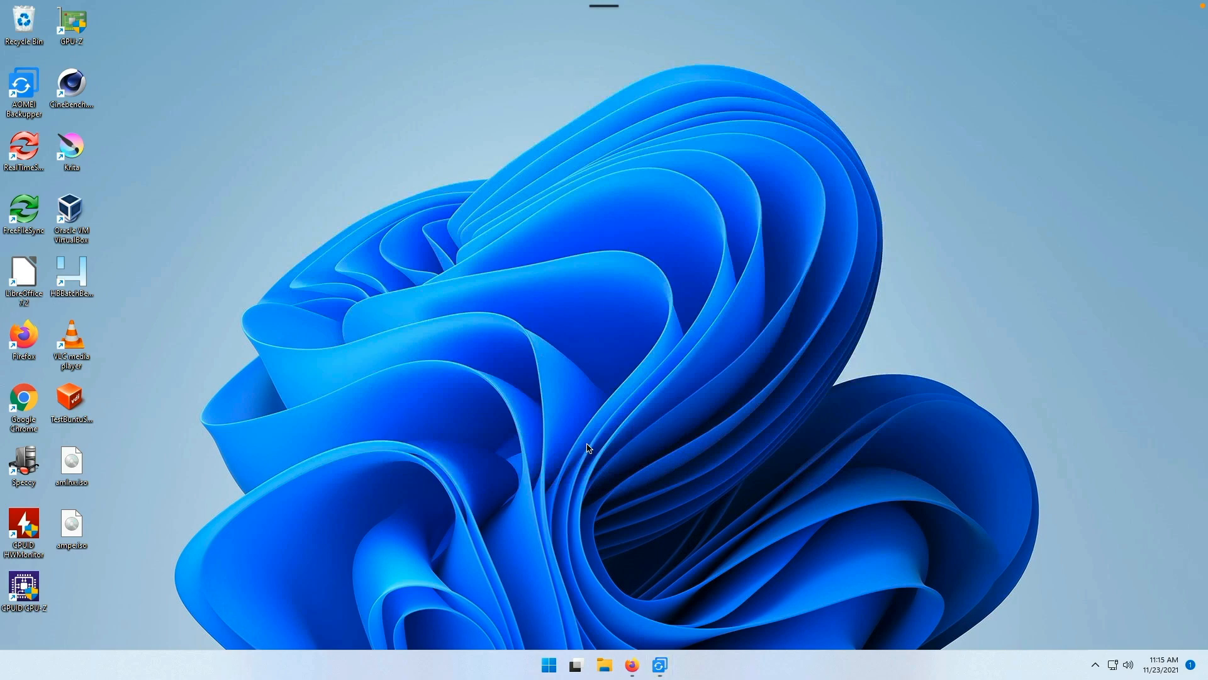
Step: Launch VirtualBox via 'virtu' search and select NewBuntuServer's empty optical drive in Storage settings
key(super)
key(super)
key(super)
text(virtu)
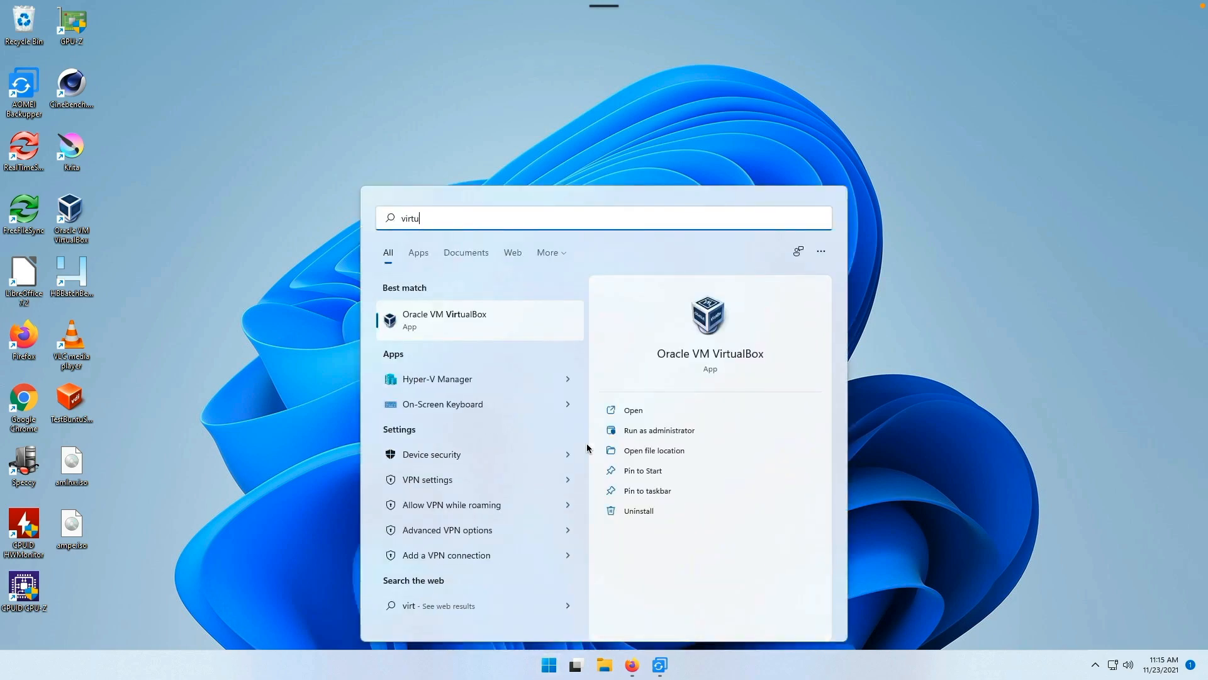
key(Return)
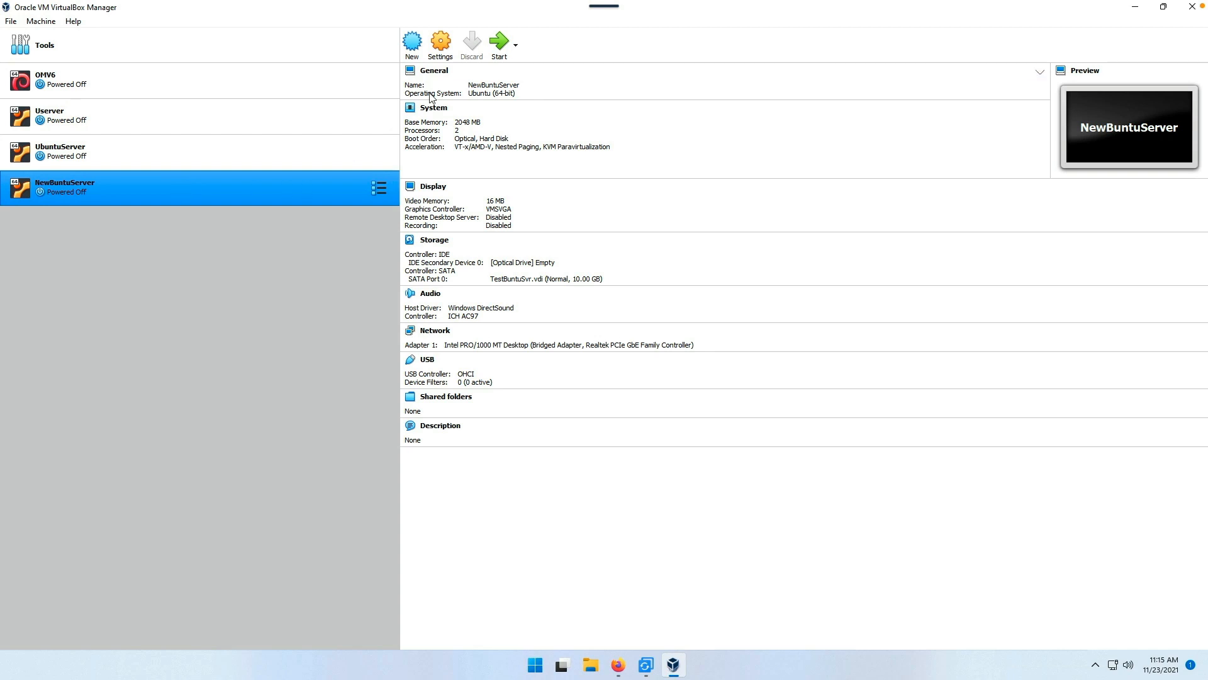
click(439, 44)
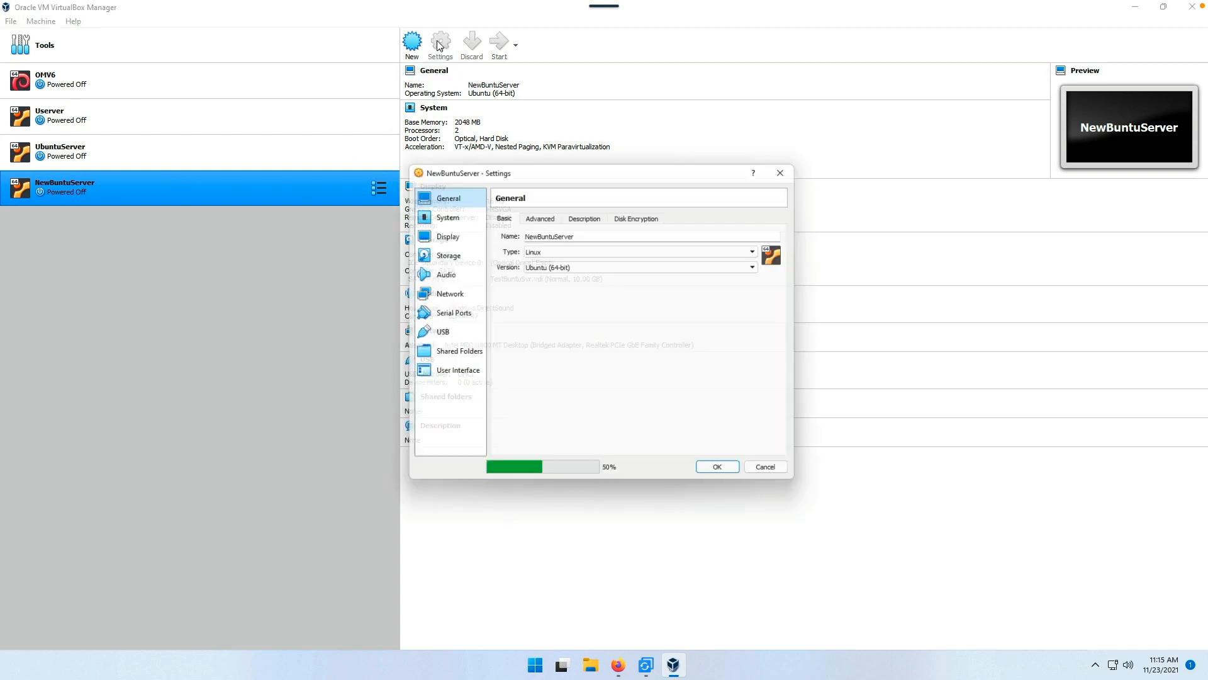
click(439, 255)
click(526, 241)
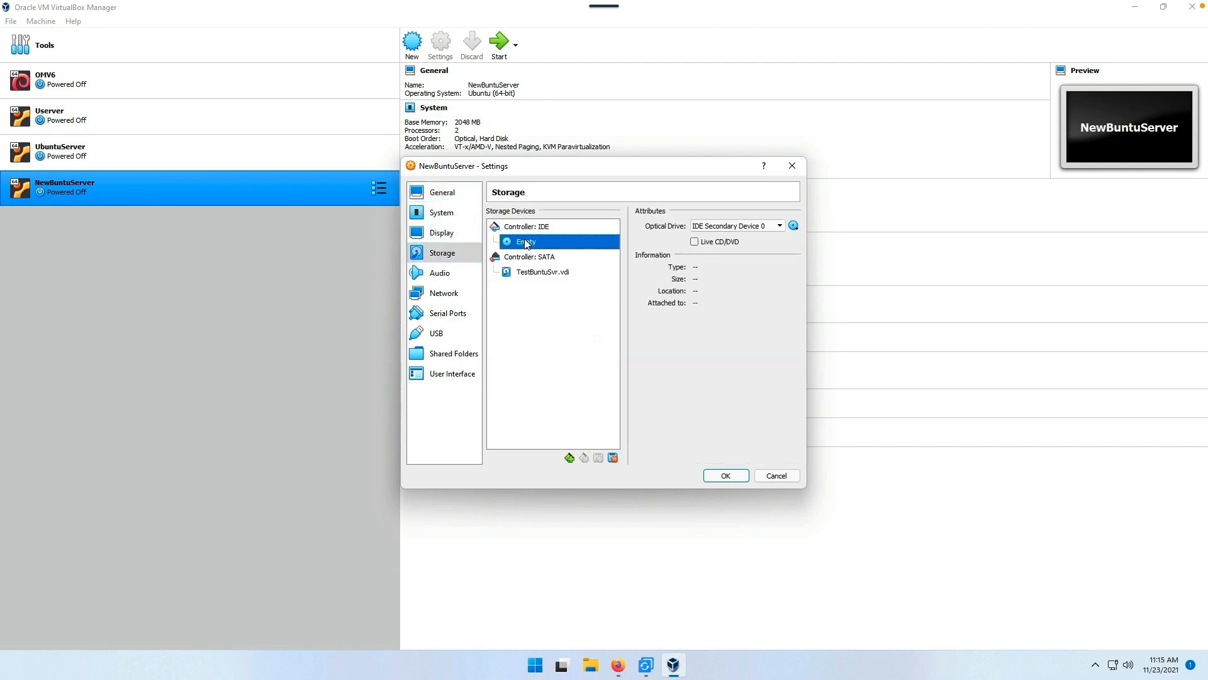
Step: Attach amlnx.iso from the Desktop to the optical drive, save, and start NewBuntuServer
click(793, 225)
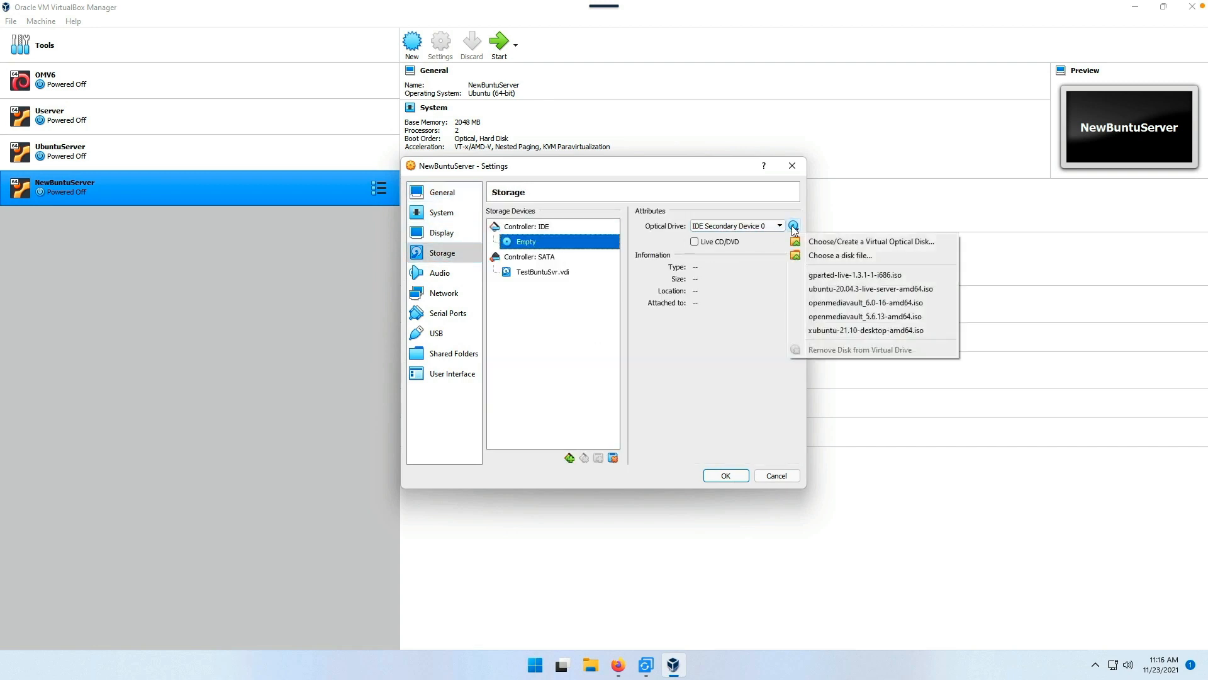
click(821, 246)
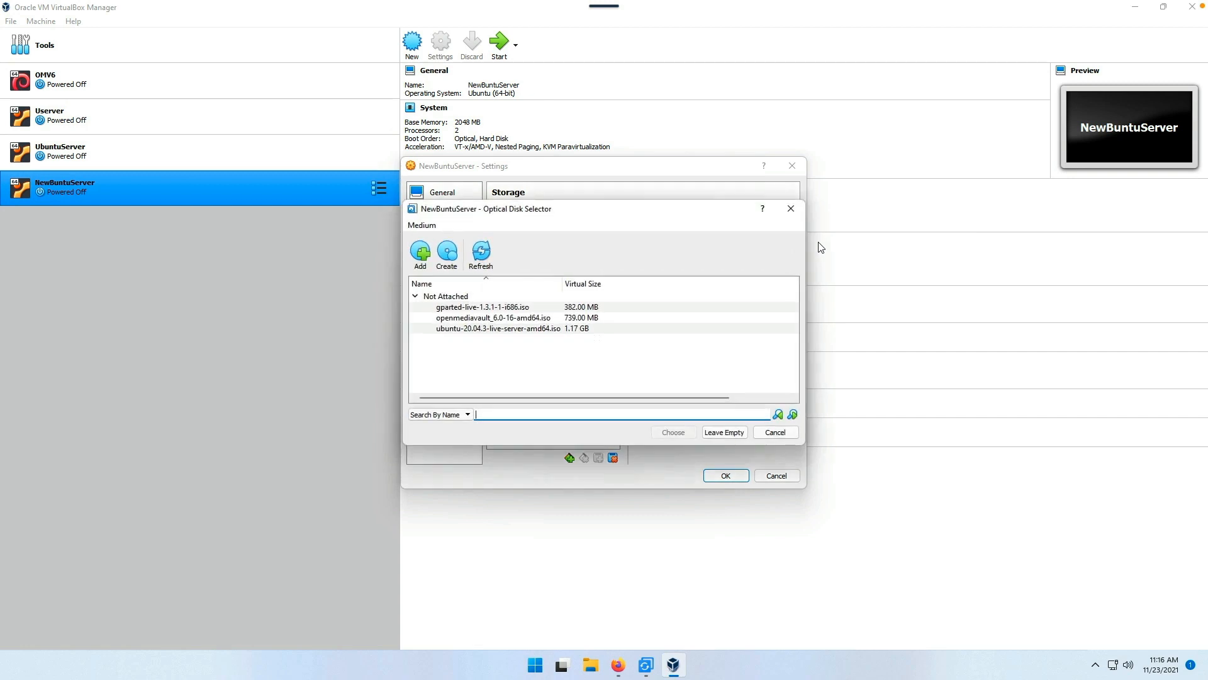
click(424, 253)
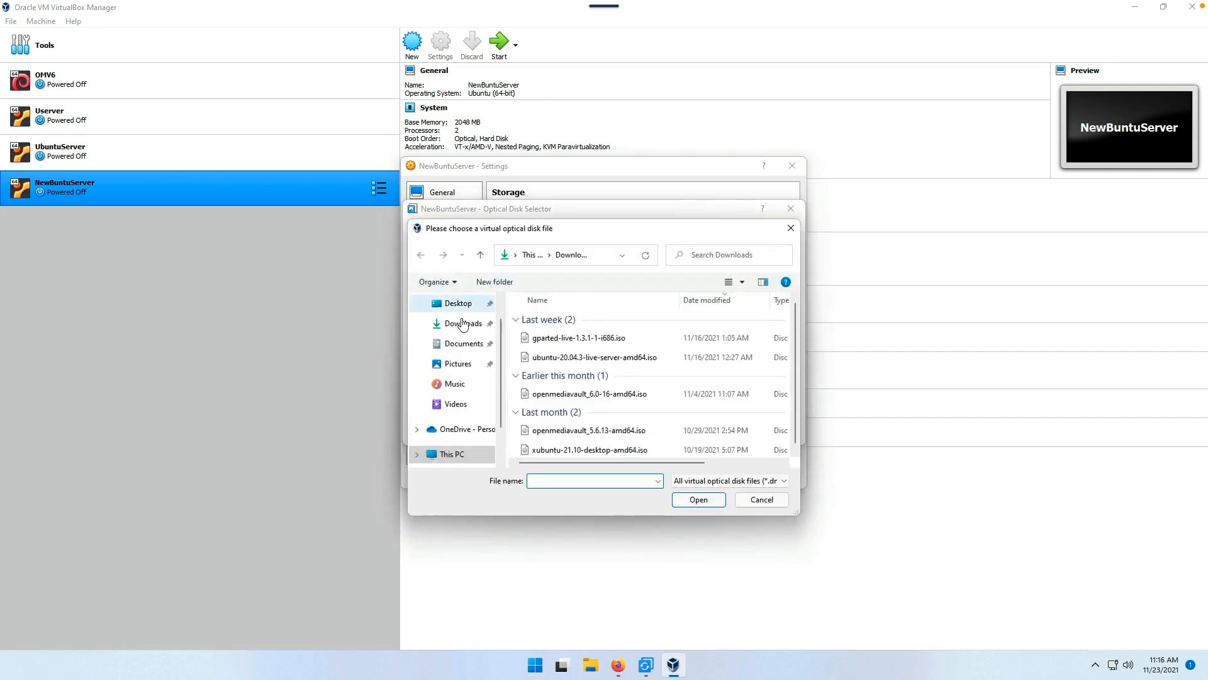
click(459, 303)
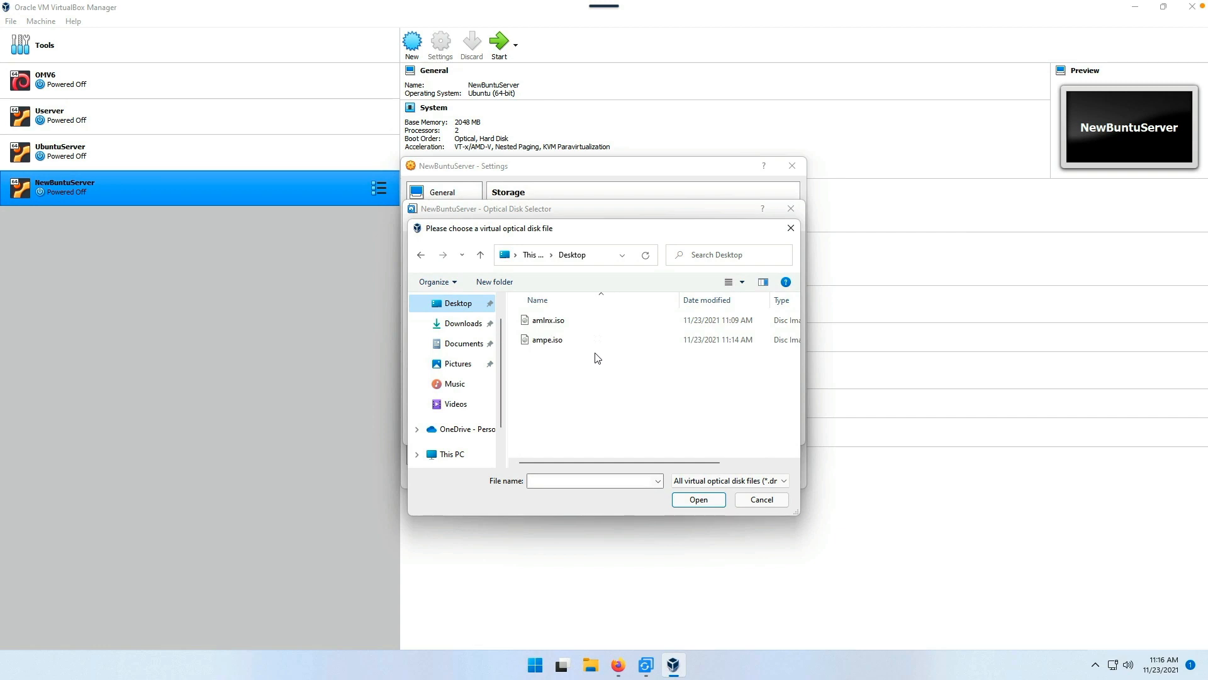
click(545, 323)
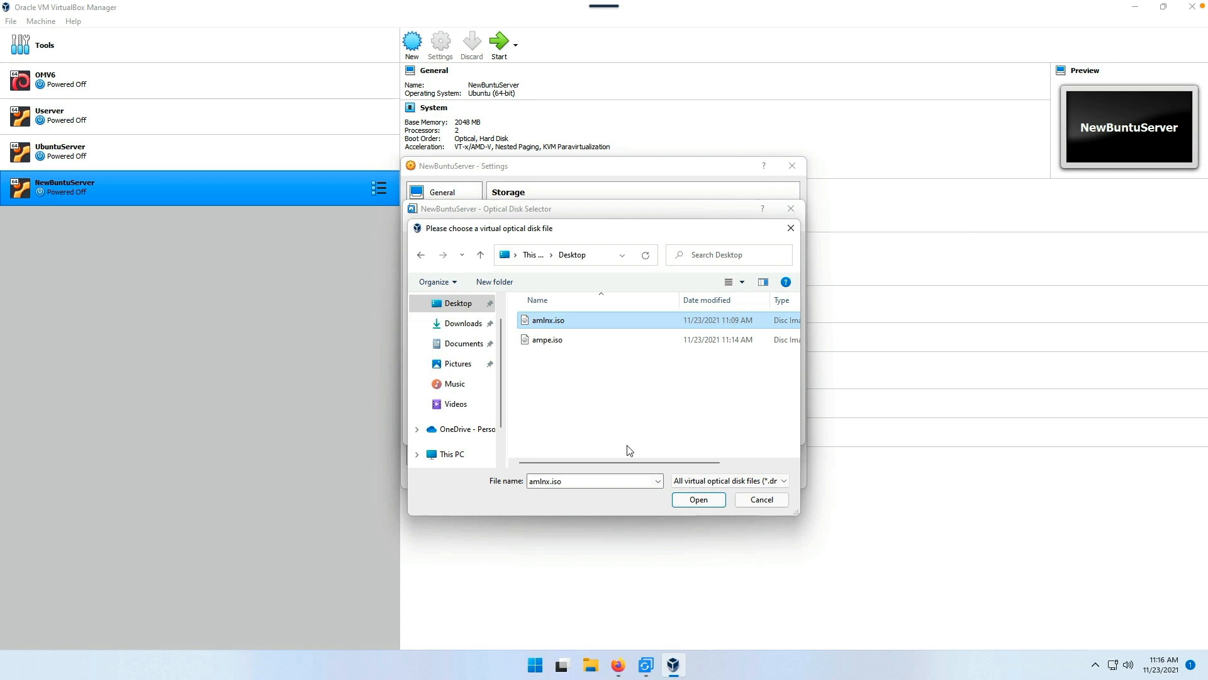
click(694, 501)
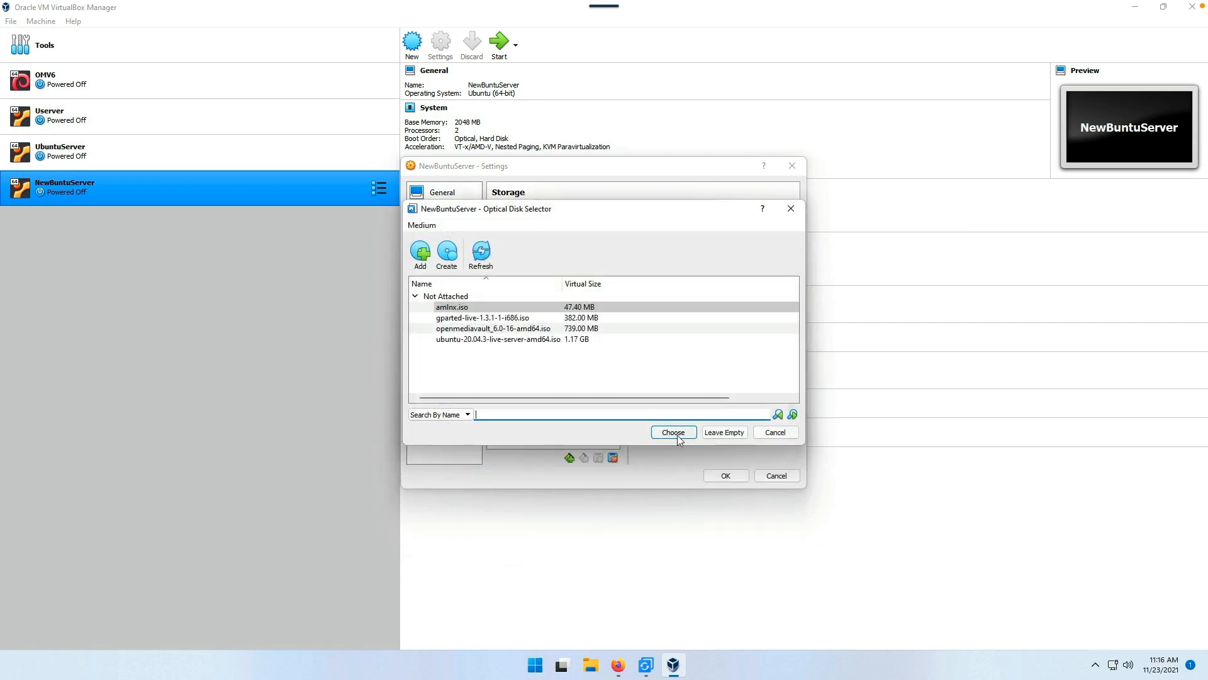
click(673, 432)
click(726, 476)
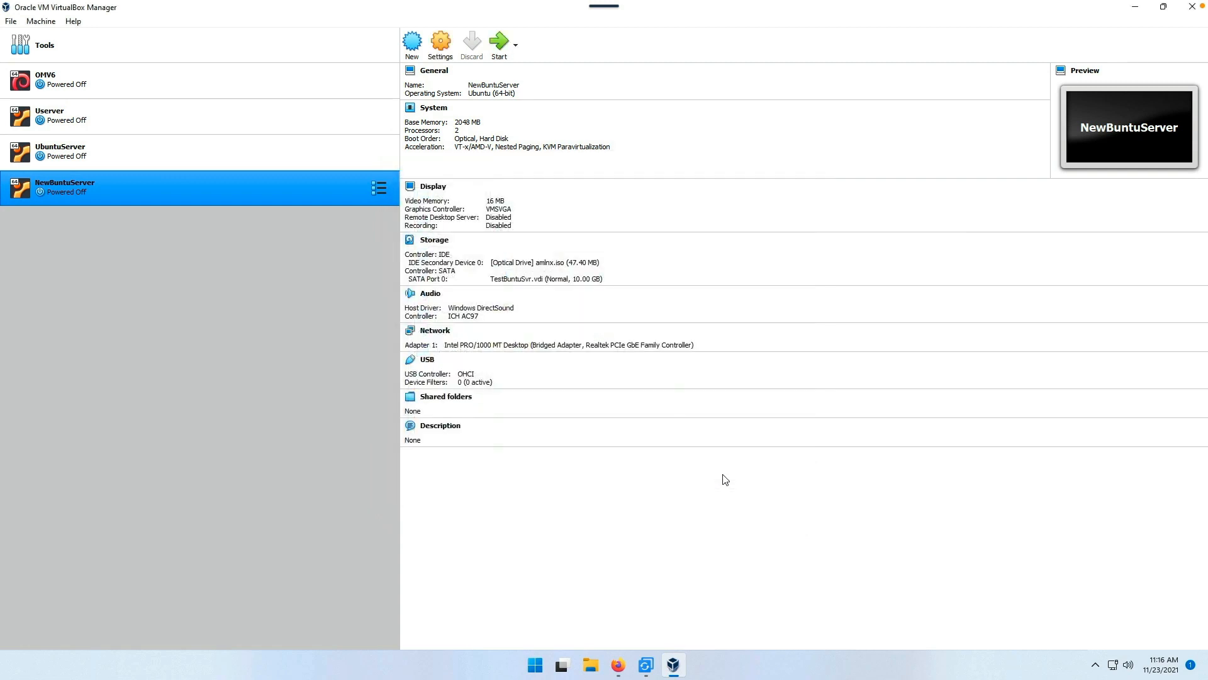
click(500, 41)
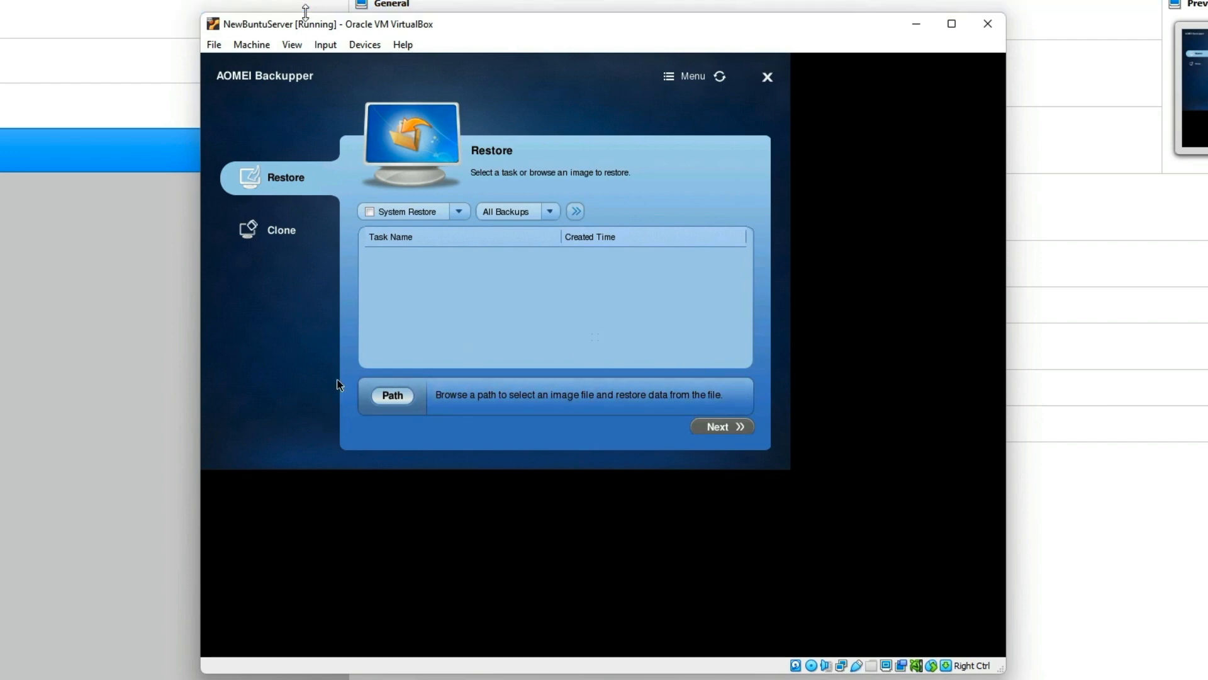
Step: Cancel the backup image browse in the rescue environment and power off NewBuntuServer
click(395, 397)
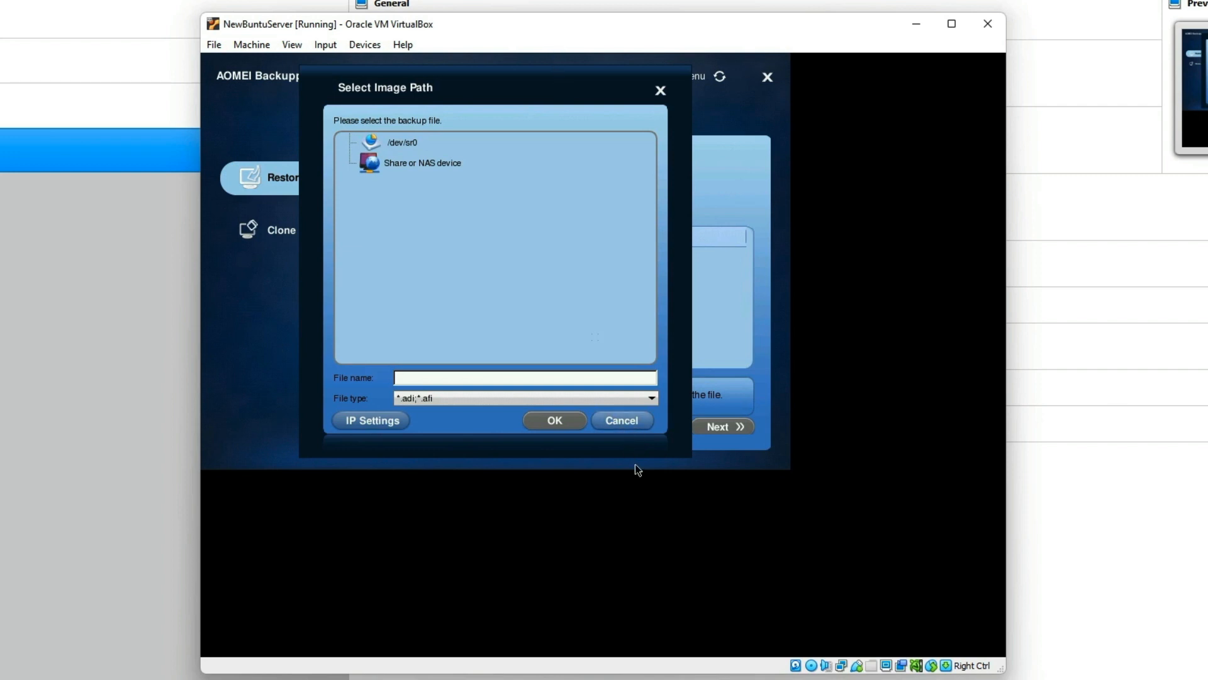
click(621, 420)
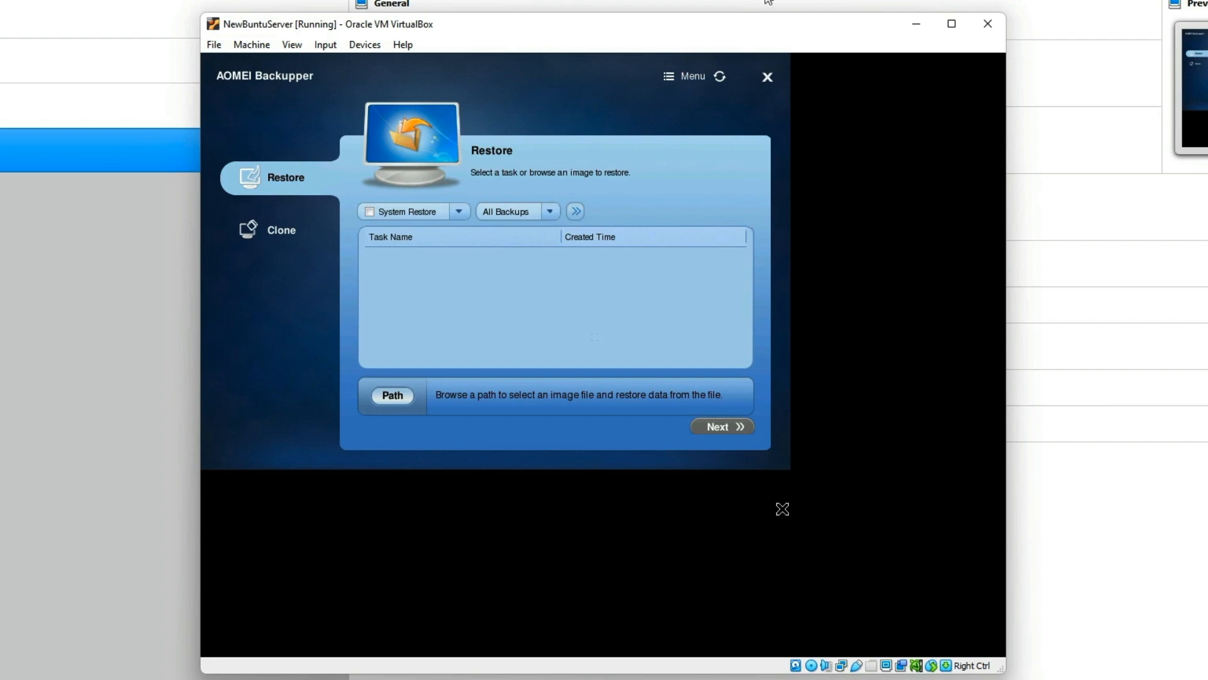
click(989, 29)
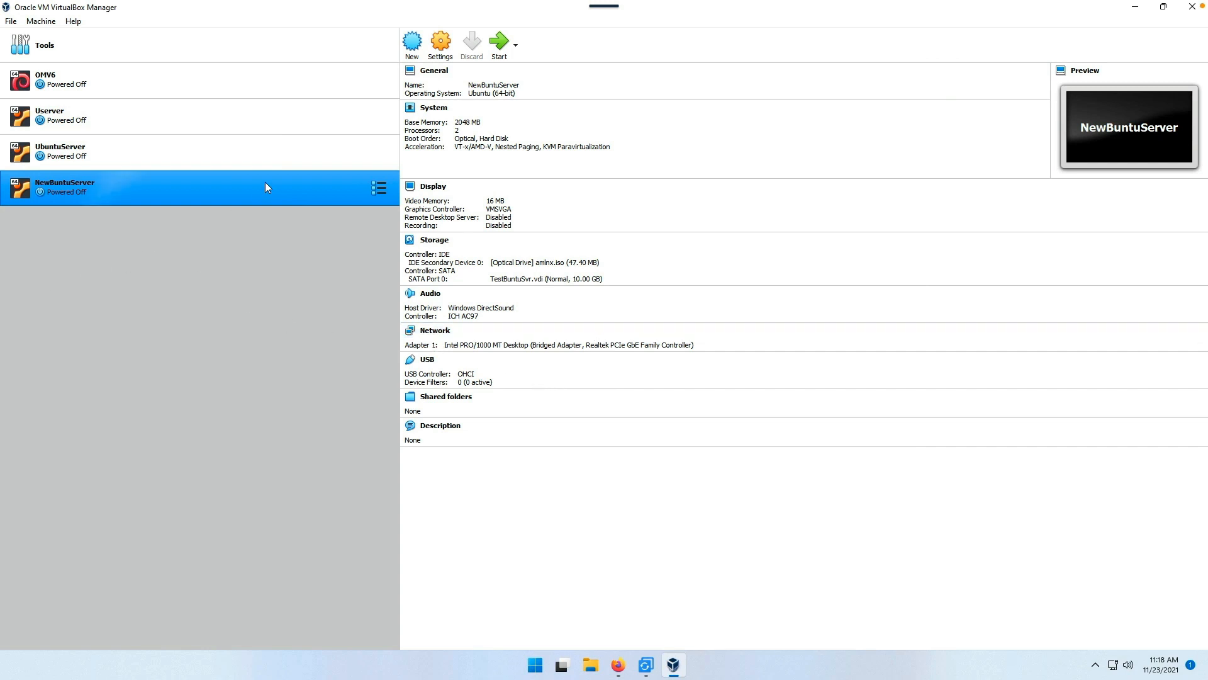
Step: In NewBuntuServer's Storage settings, swap the amlnx.iso drive entry for Desktop ampe.iso and save
click(443, 47)
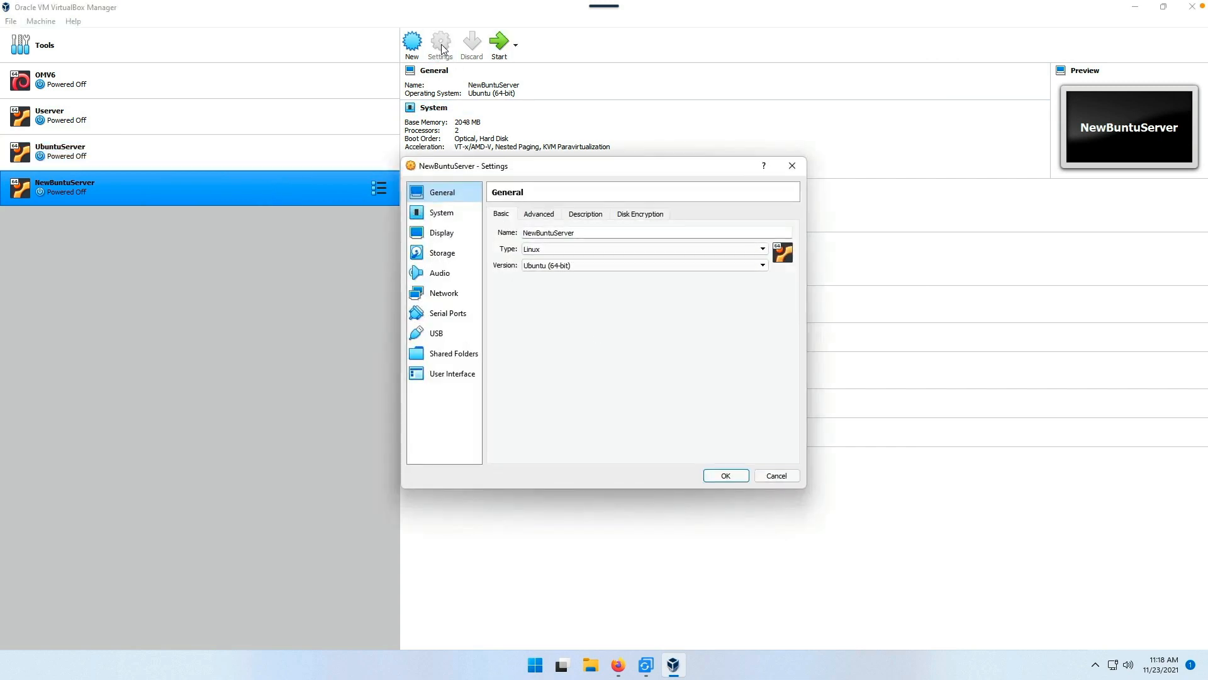
click(443, 252)
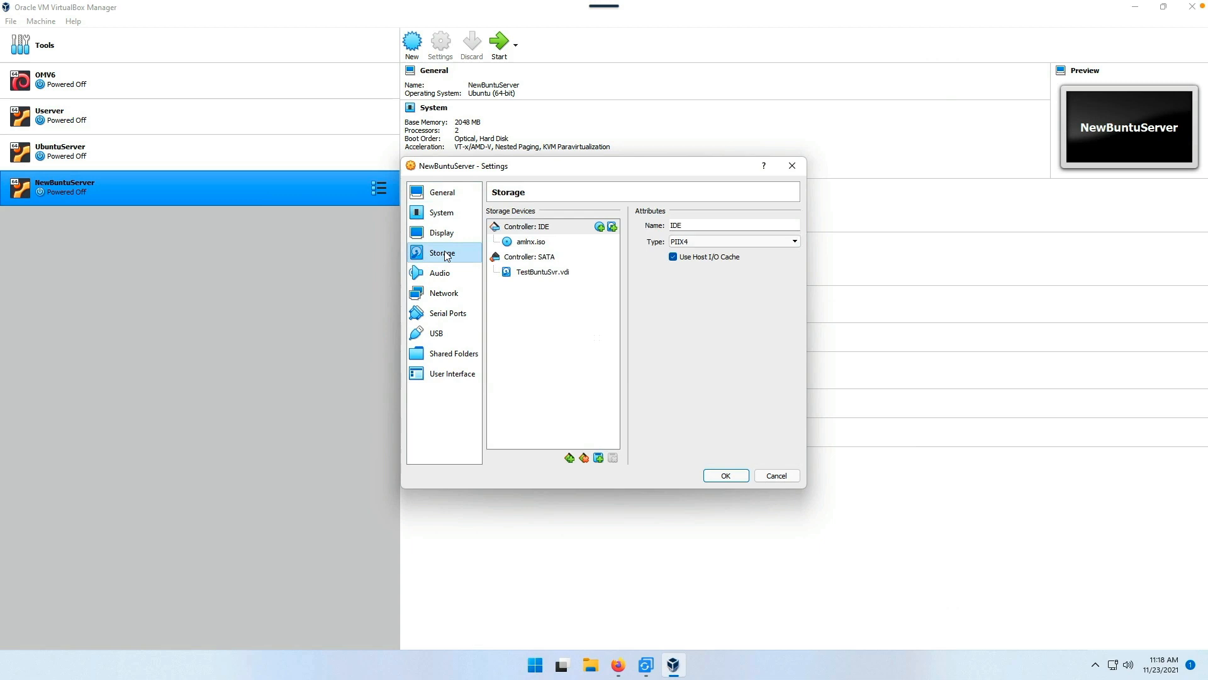
click(536, 232)
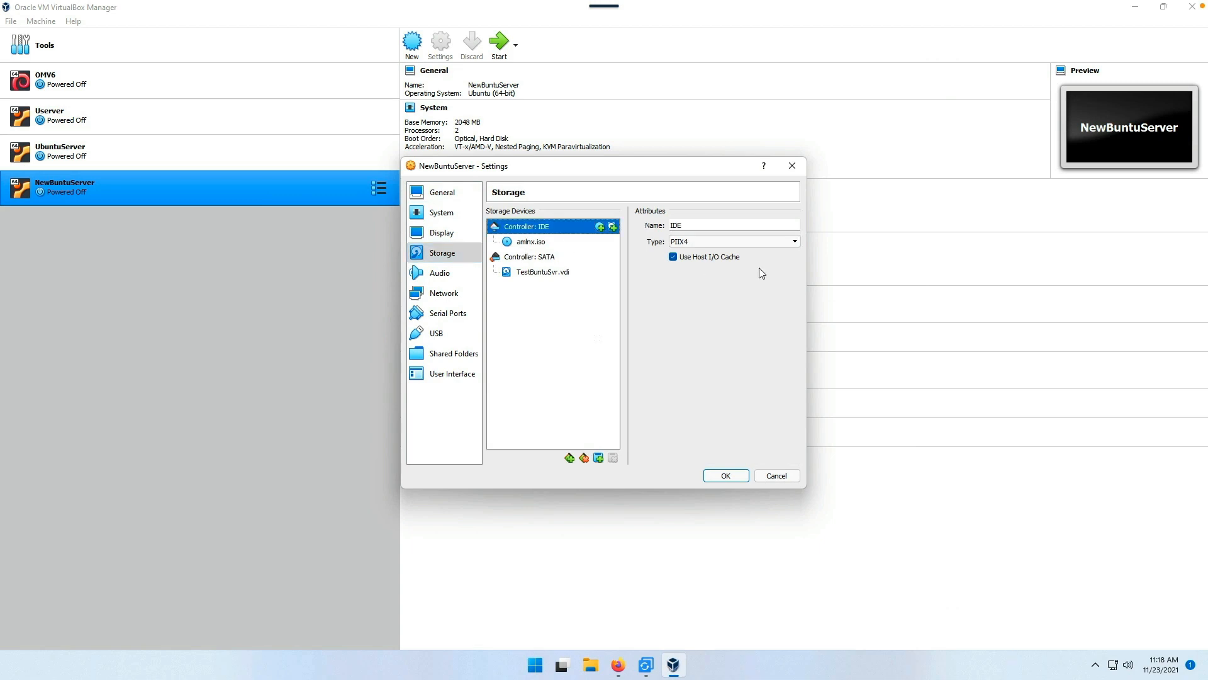
click(535, 243)
click(794, 226)
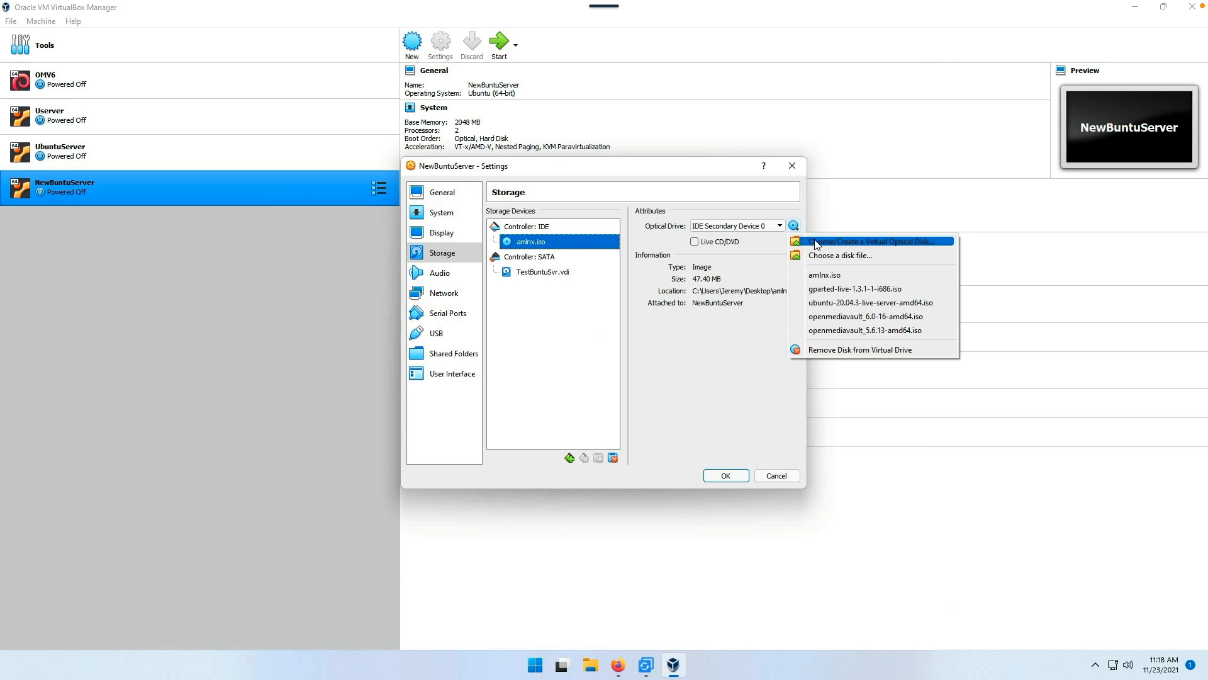
click(816, 242)
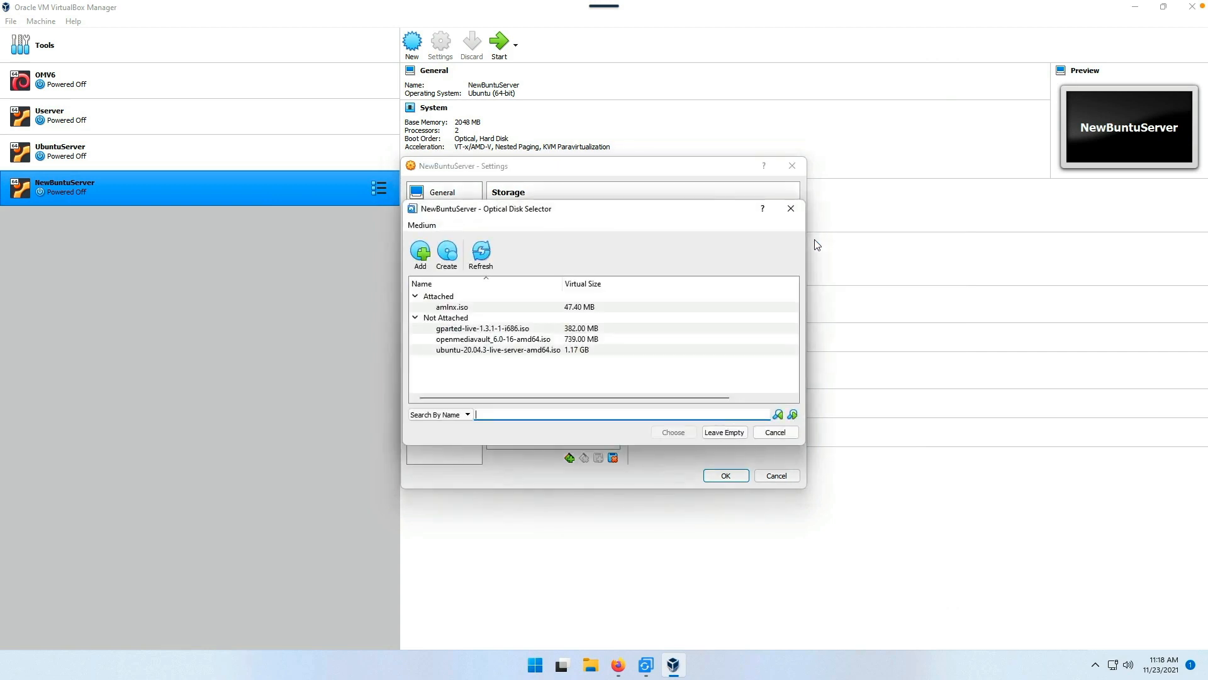
click(420, 252)
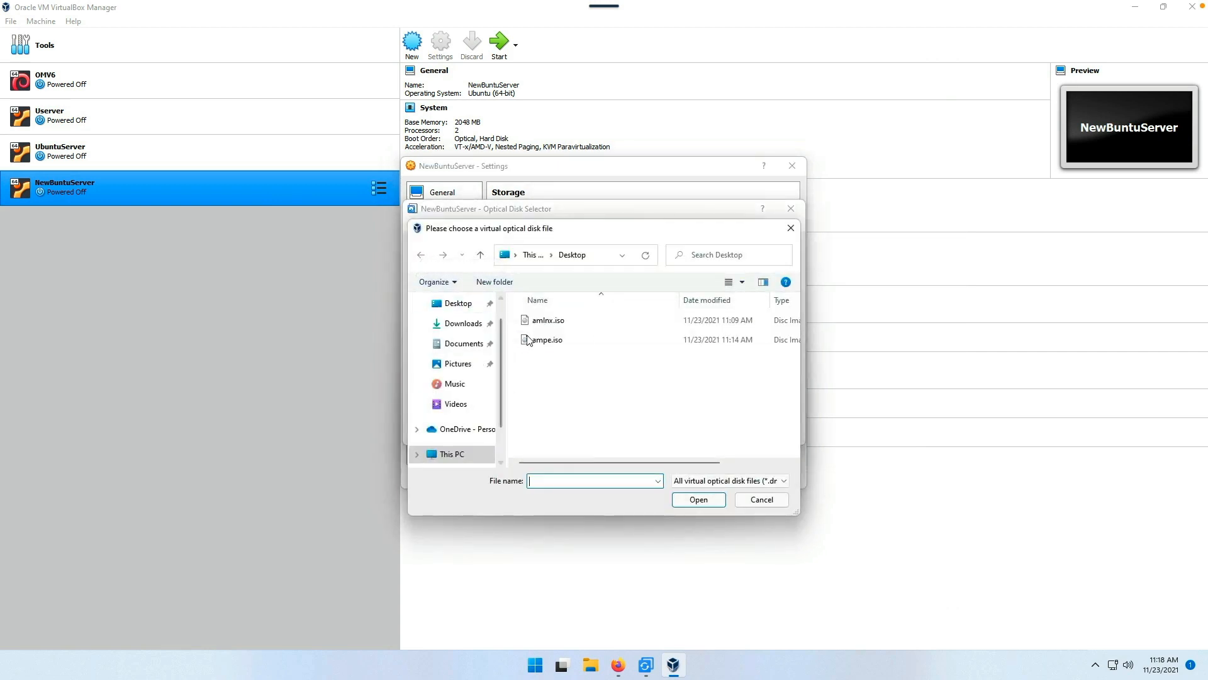
click(529, 339)
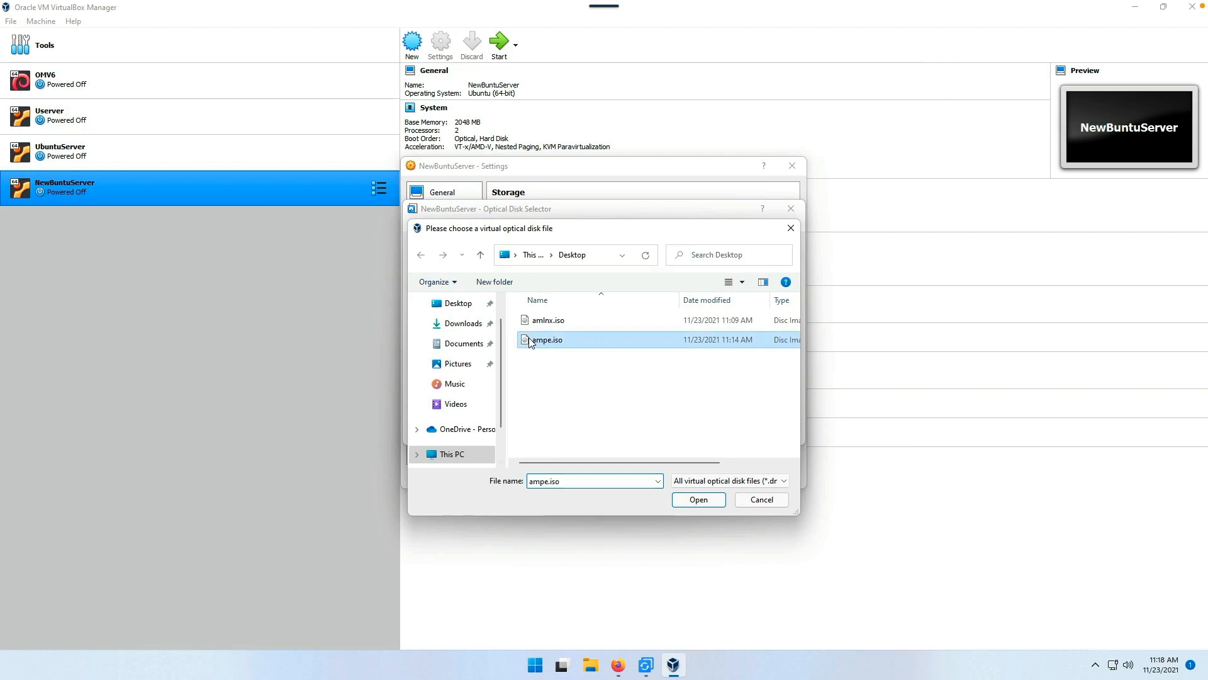
click(699, 499)
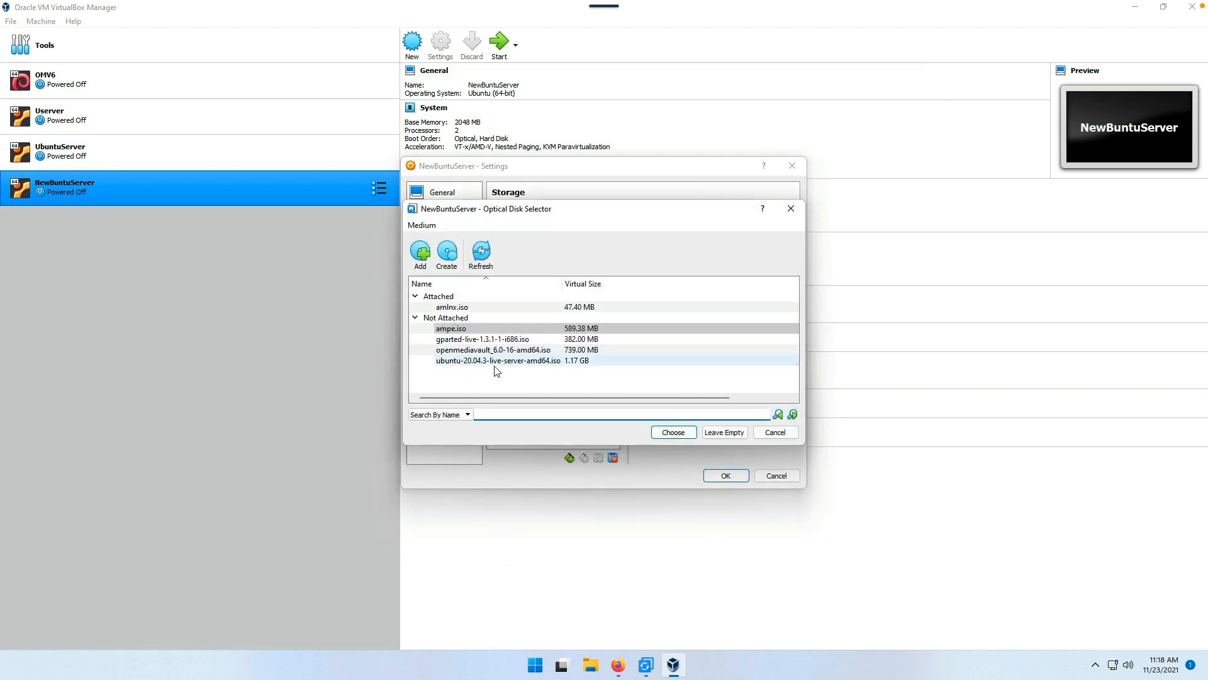
click(671, 434)
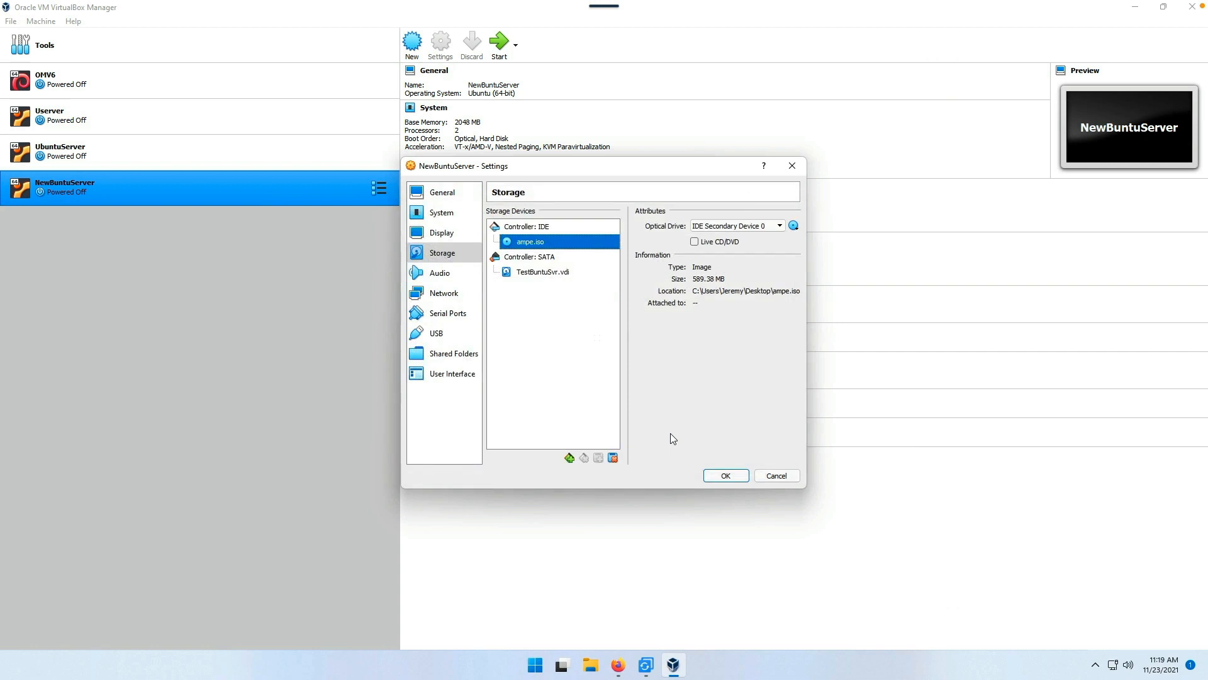
click(726, 476)
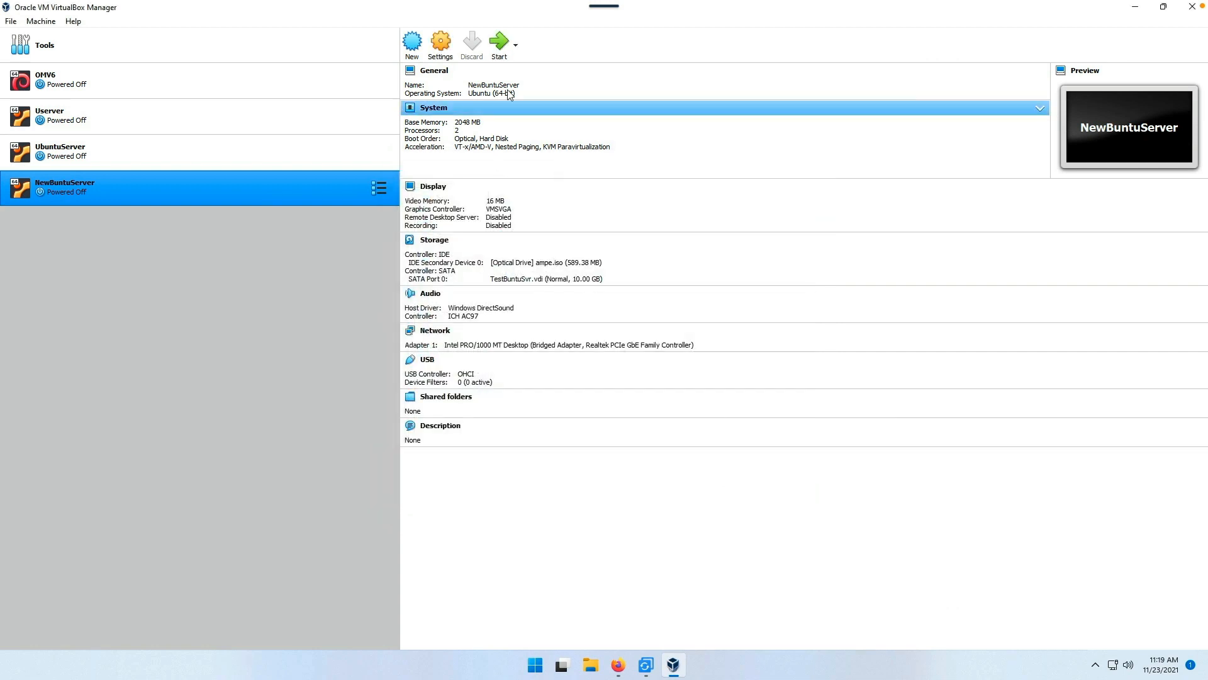
Step: Start NewBuntuServer so it boots ampe.iso into the WinPE AOMEI Backupper Home screen
click(498, 48)
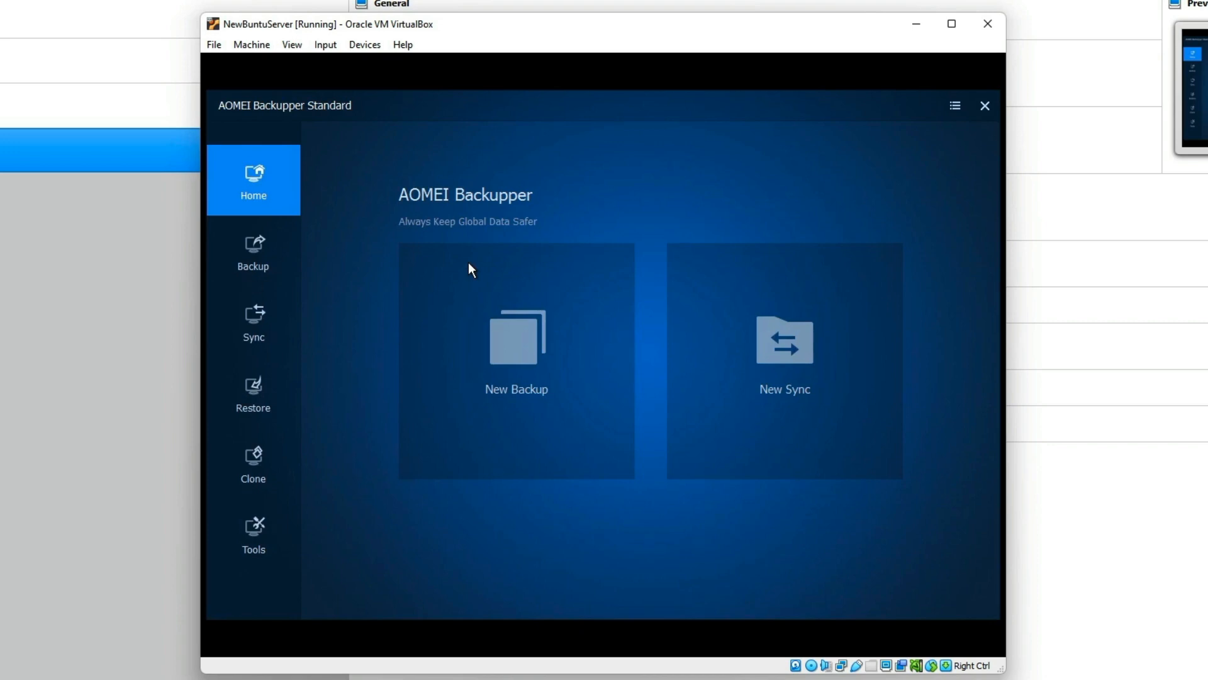
Step: Step through the Backup, Sync, Restore, Clone and Tools pages in AOMEI Backupper
click(251, 256)
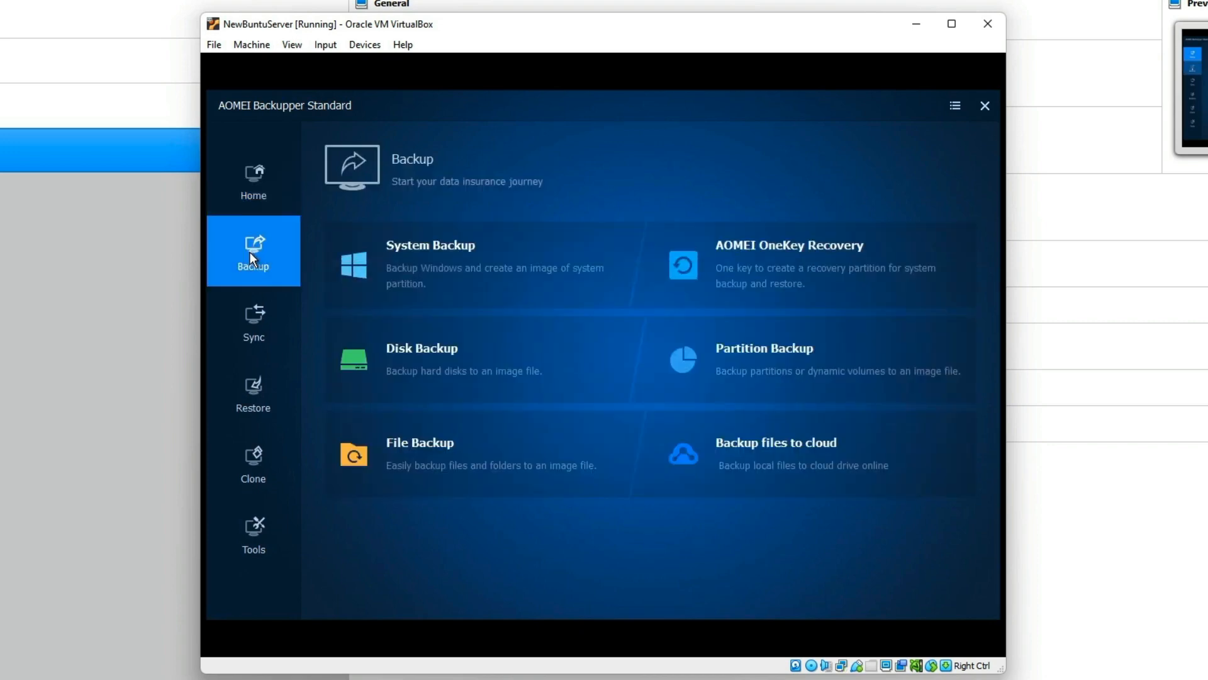
click(263, 316)
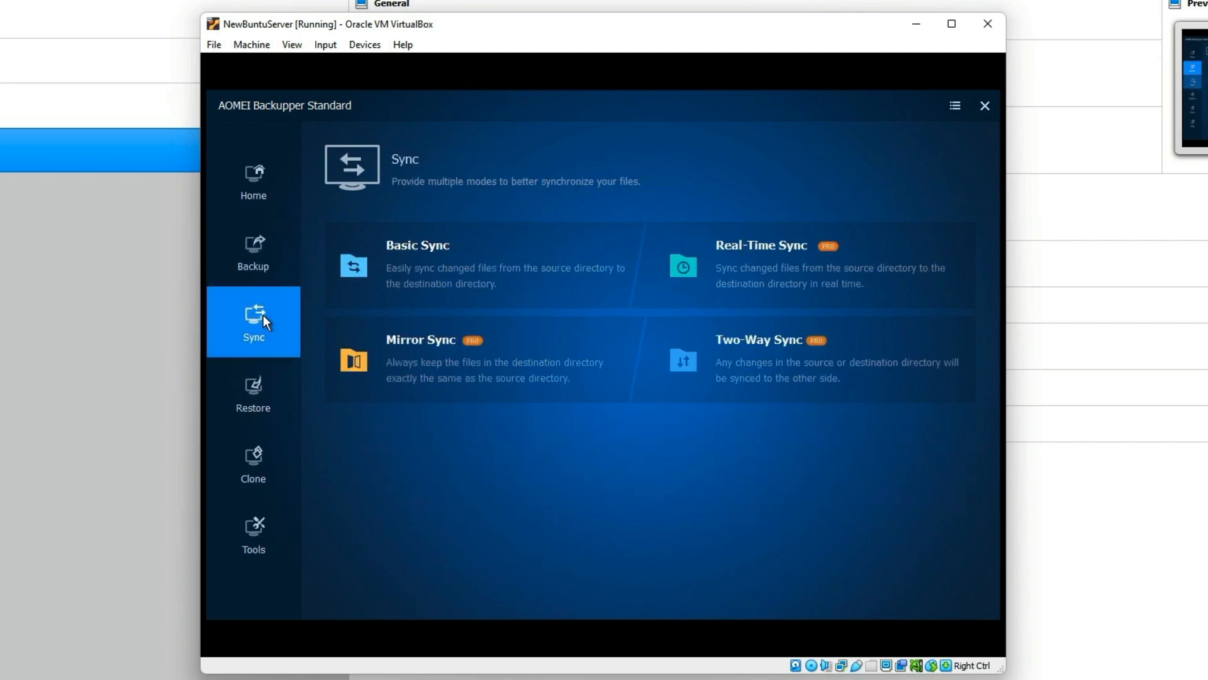
click(272, 385)
click(276, 455)
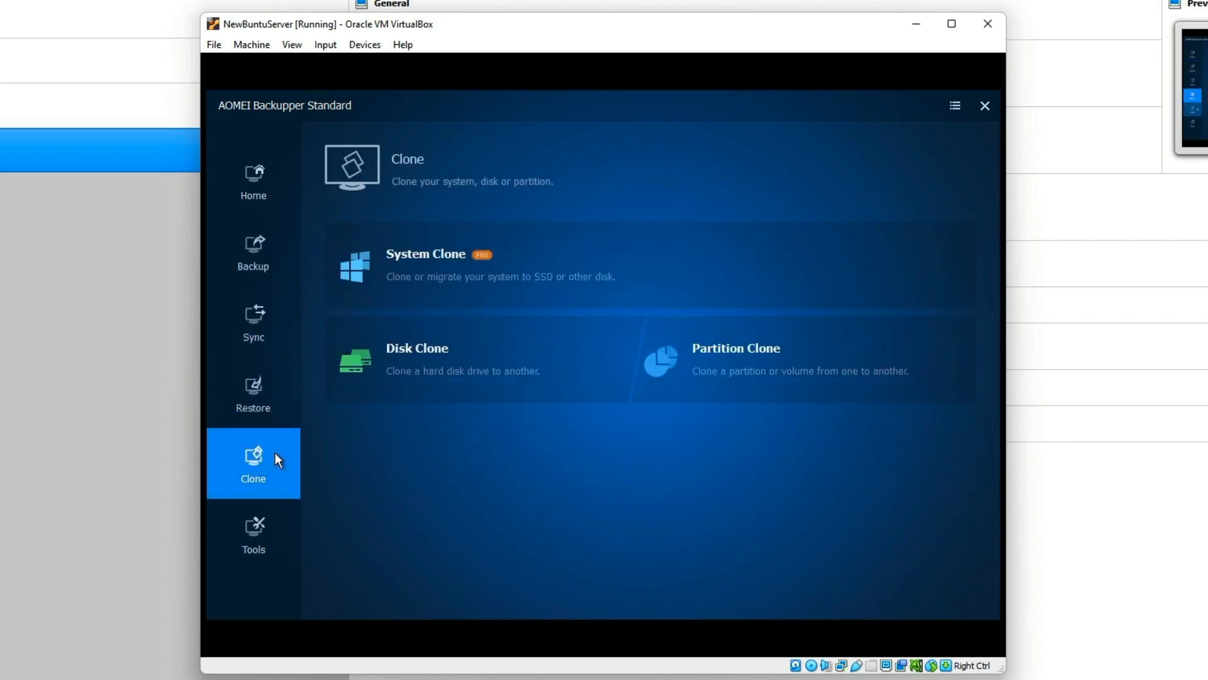
click(266, 526)
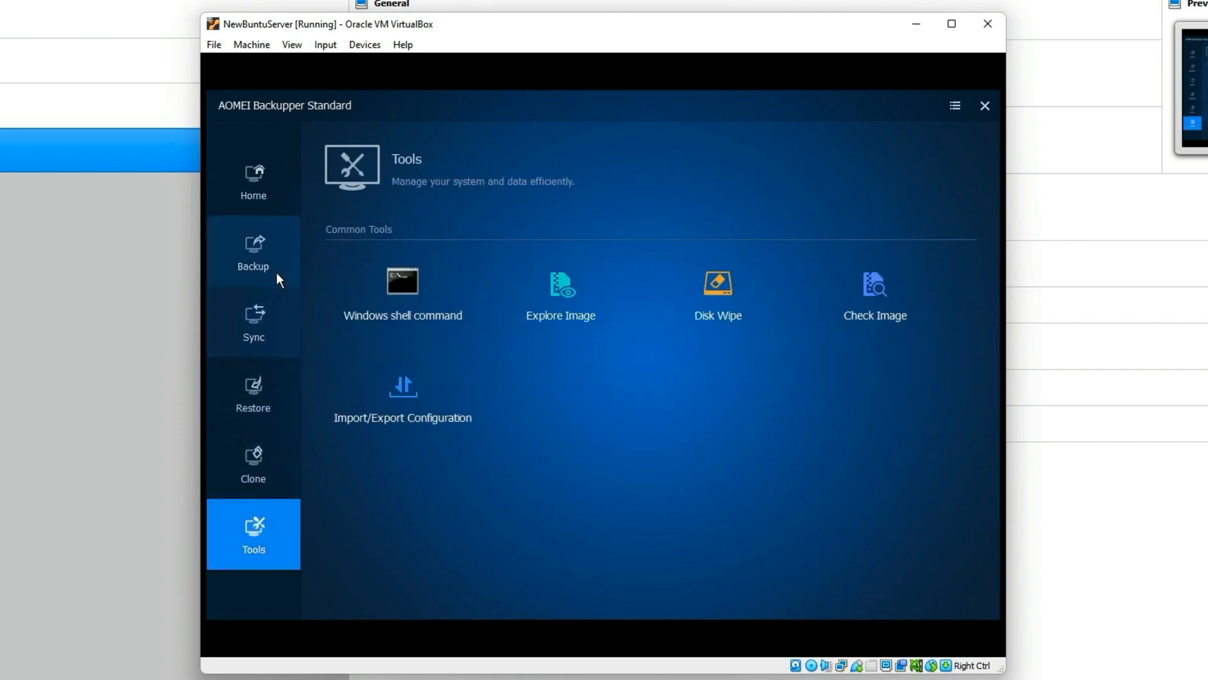
Step: Return via Home to the Backup page, then power off the virtual machine
click(256, 175)
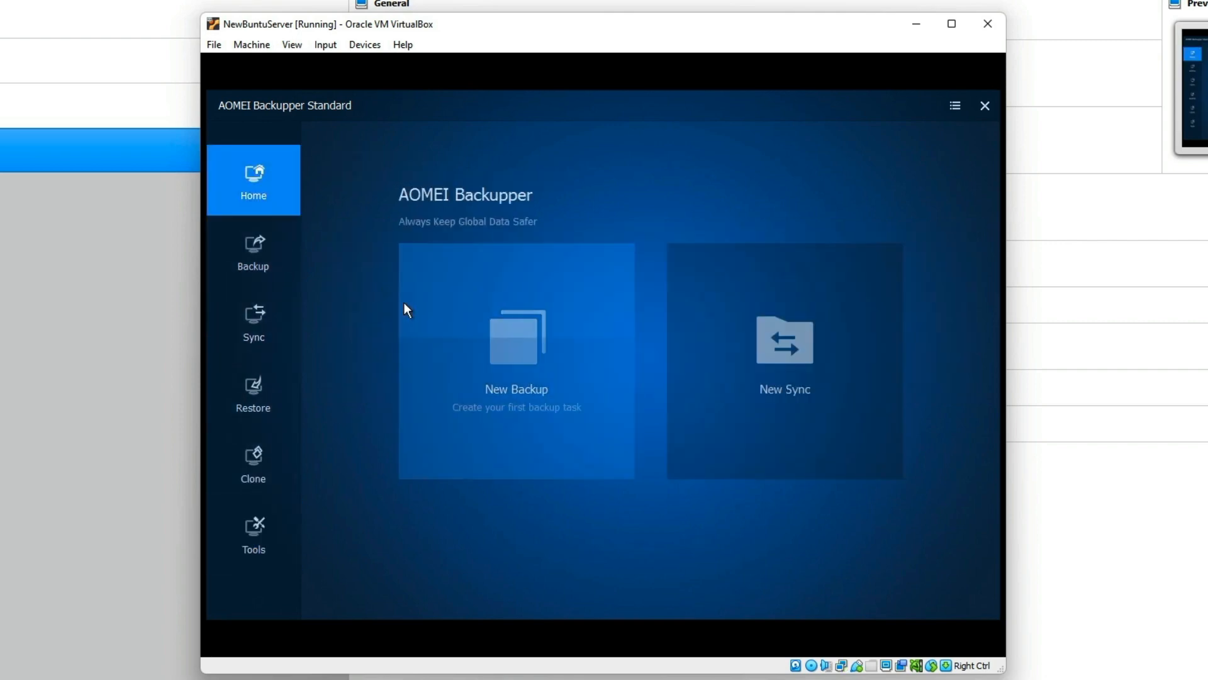
click(249, 258)
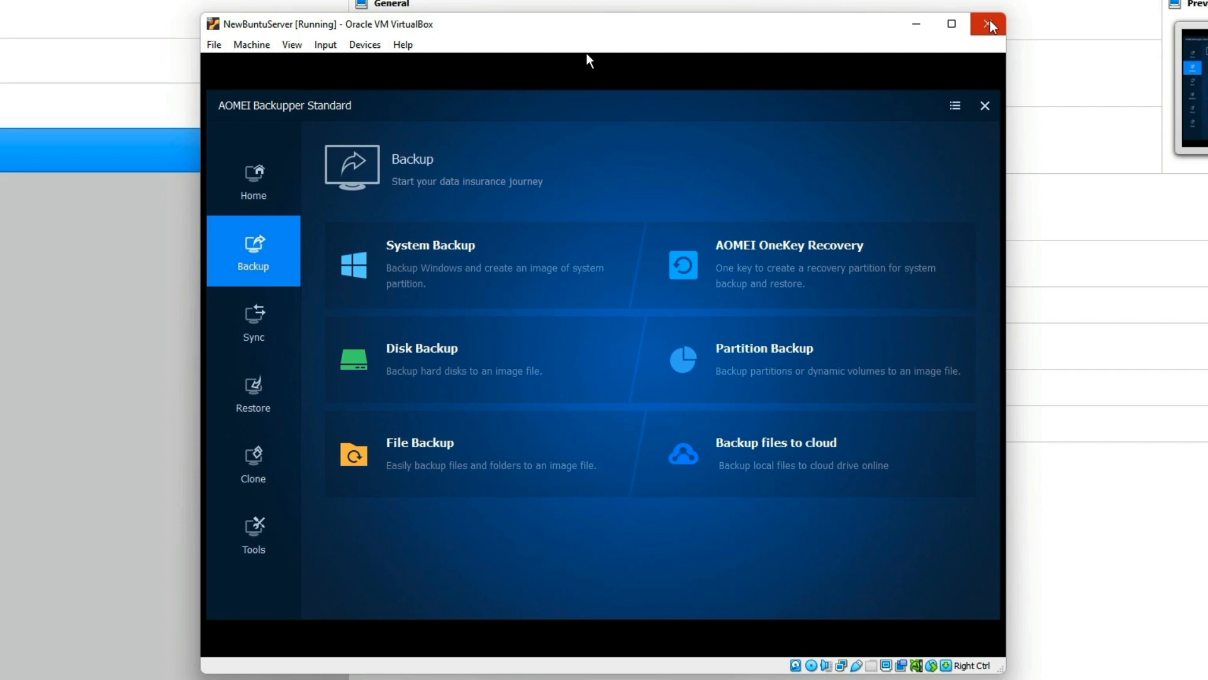
click(988, 26)
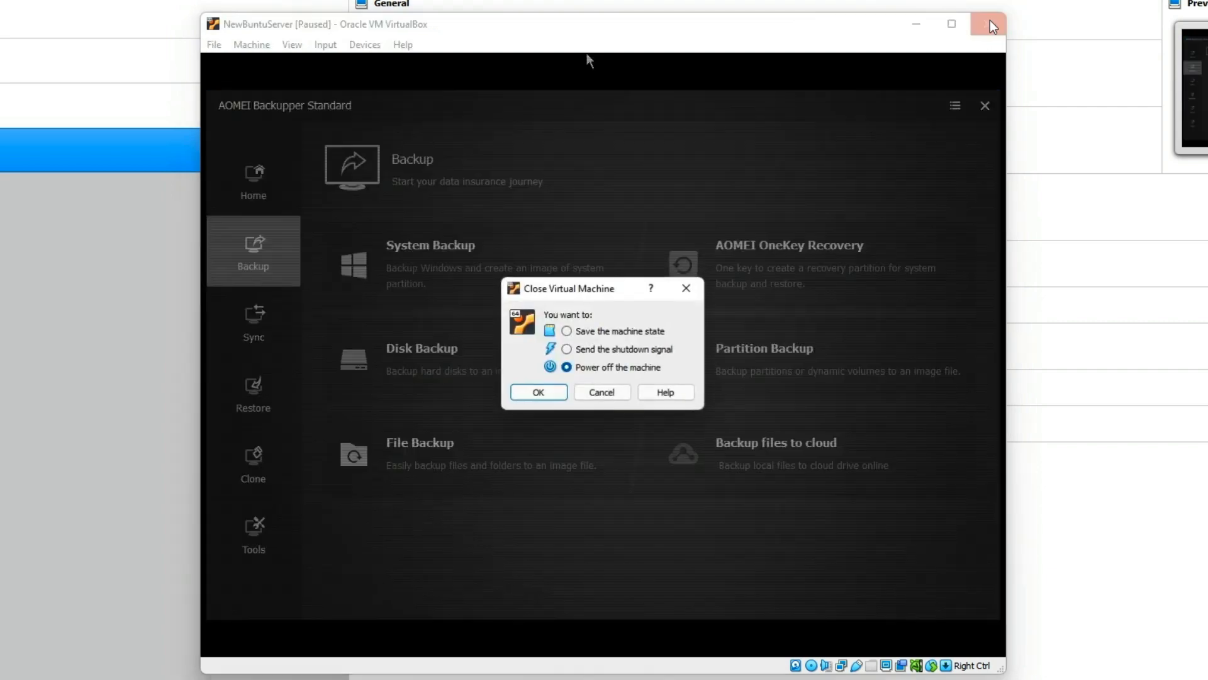
click(538, 392)
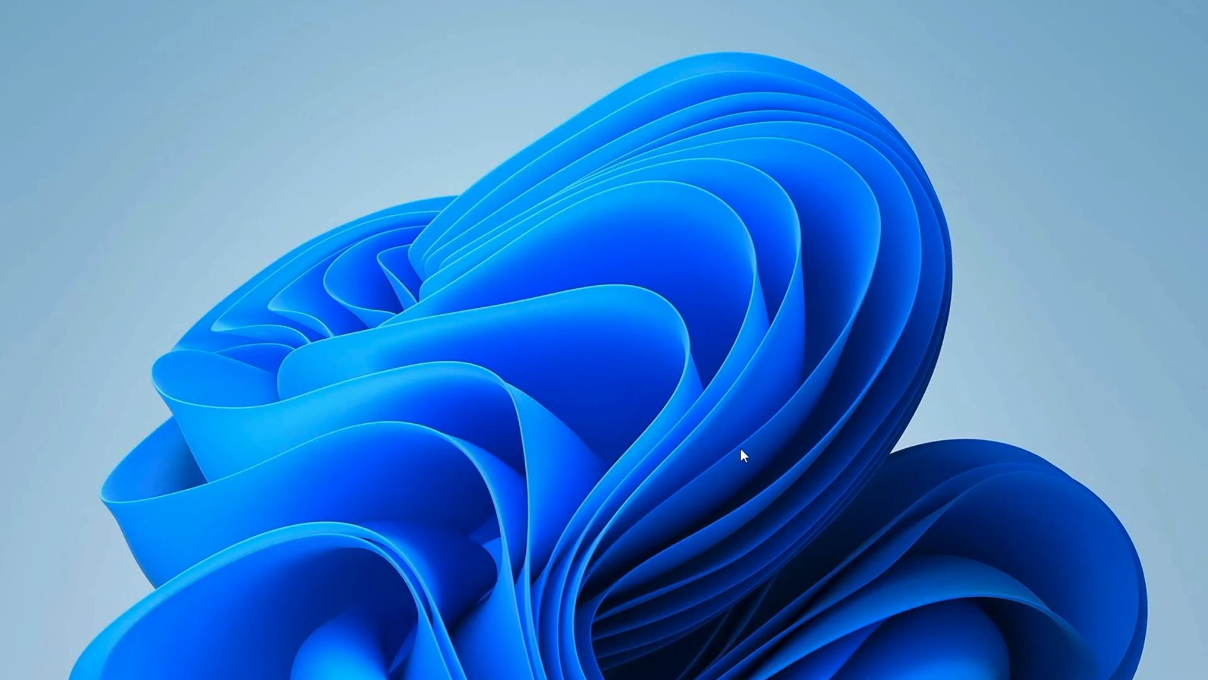
Step: Start a System Backup and choose a network location as its destination
click(673, 679)
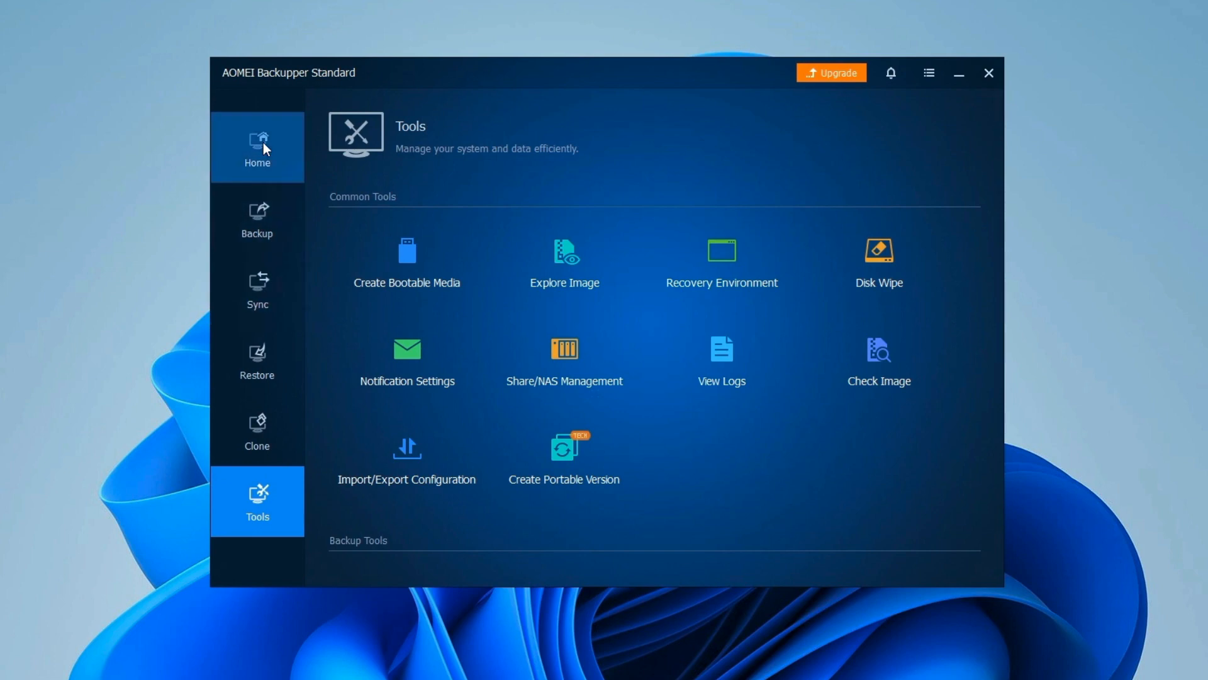
click(251, 211)
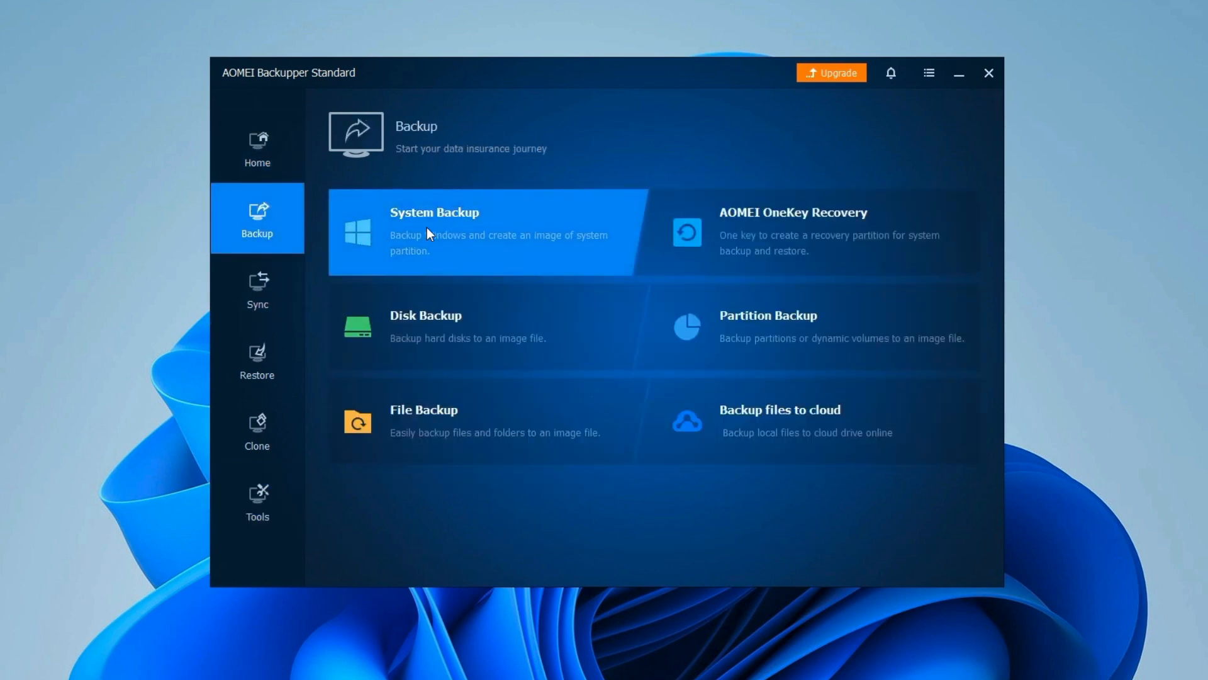
click(477, 217)
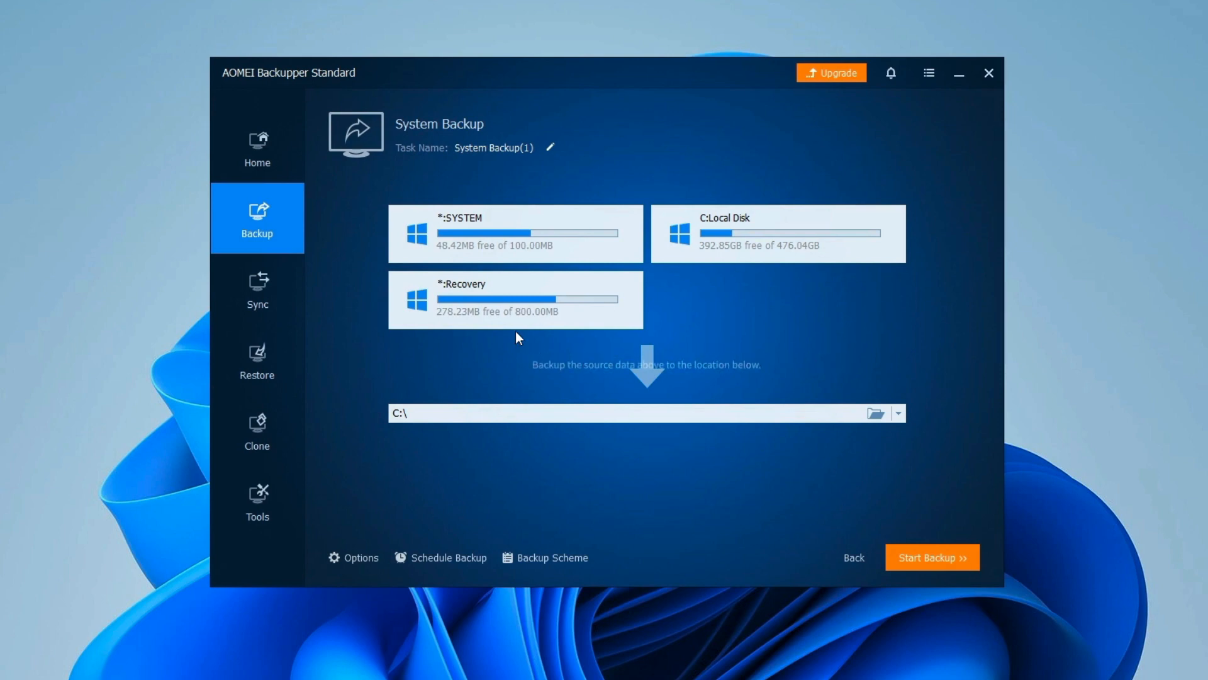
click(900, 414)
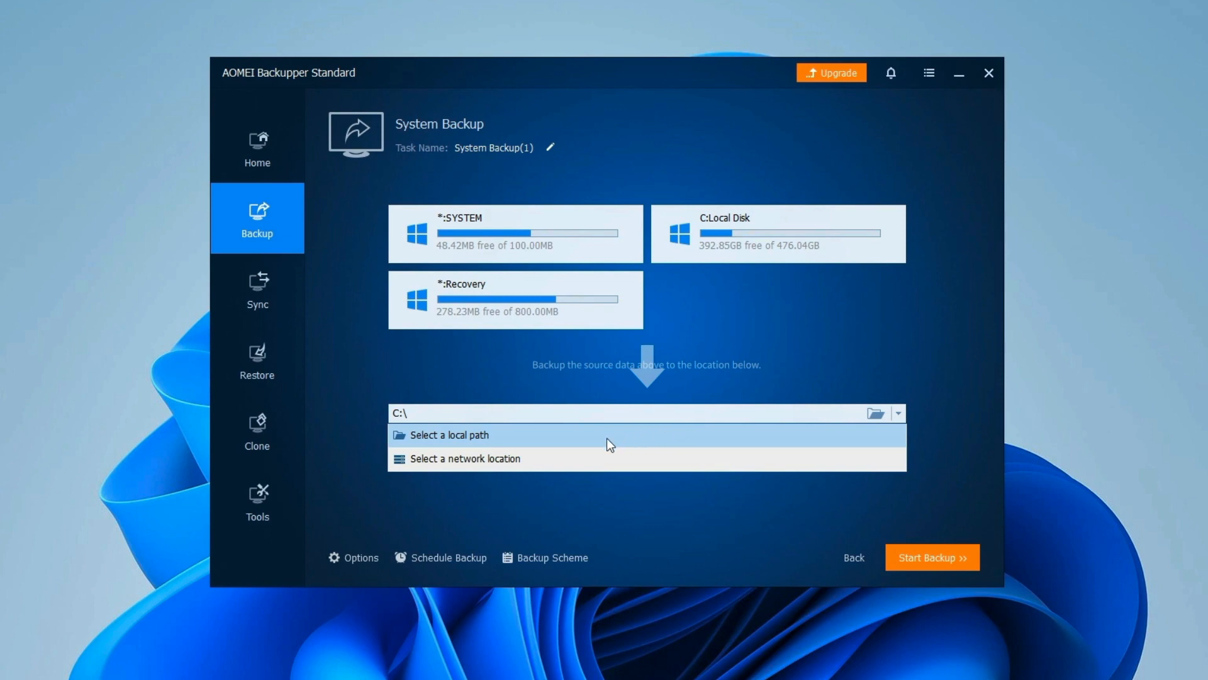
click(580, 459)
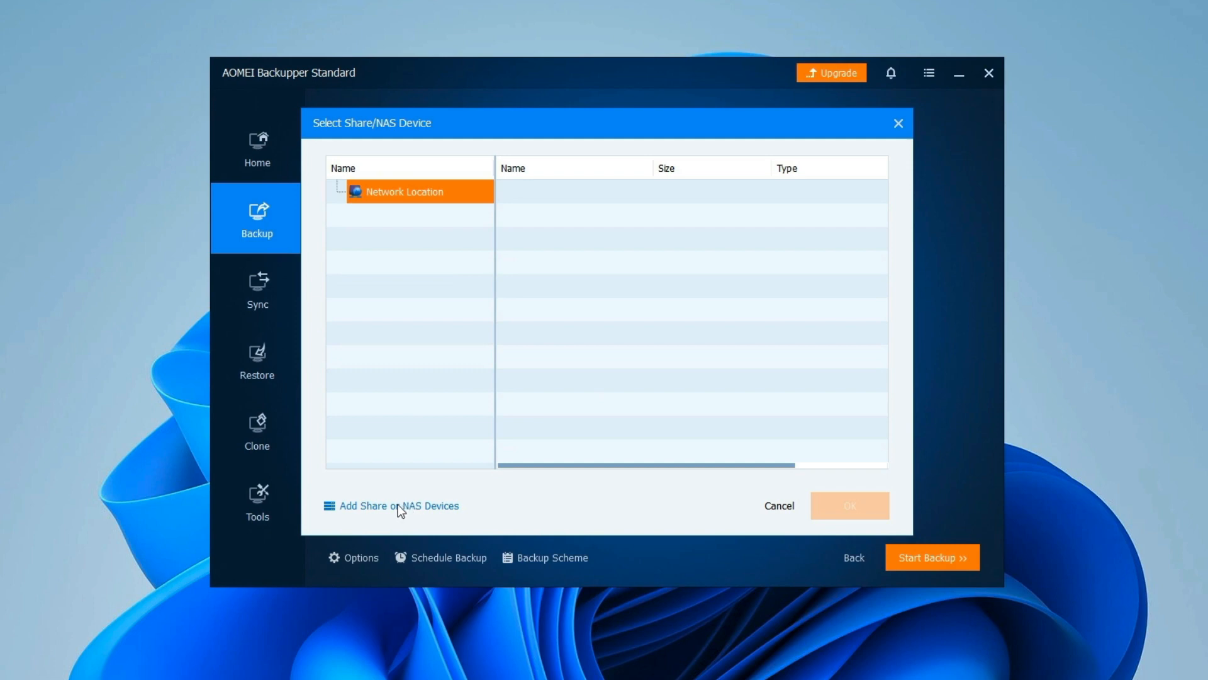
Step: Add share 'QNAP' at \\172.16.74.55\Download with the account's username and password, then pick folder Test1
click(416, 504)
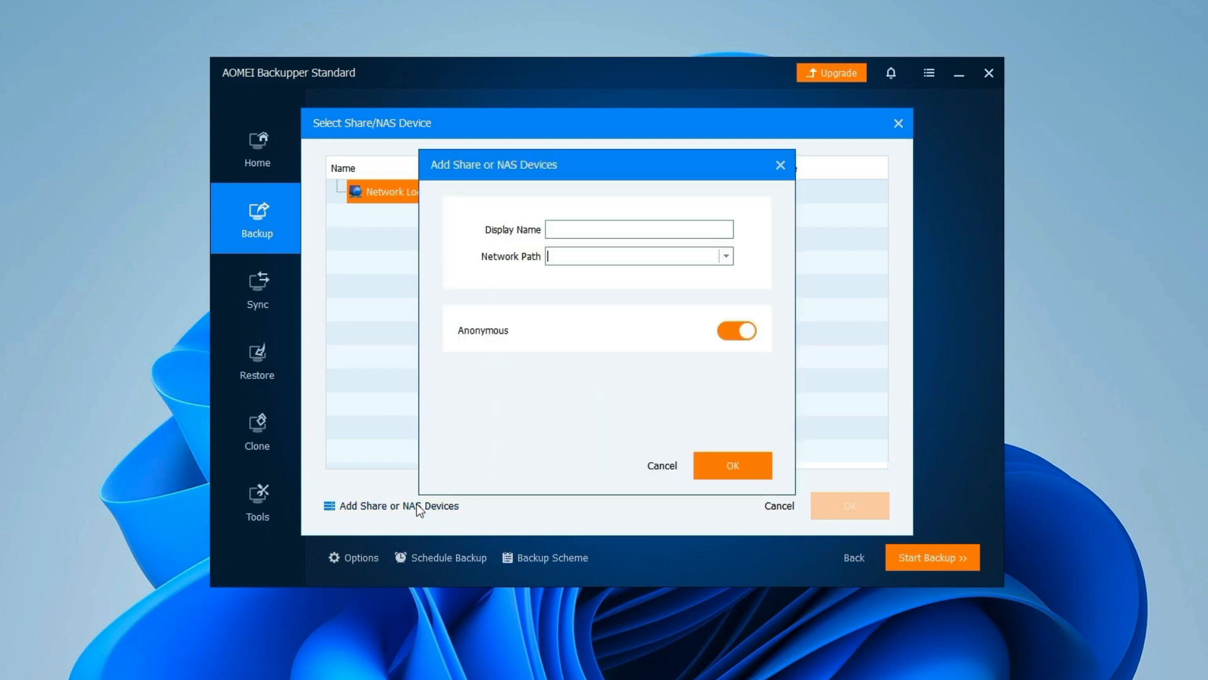
click(615, 232)
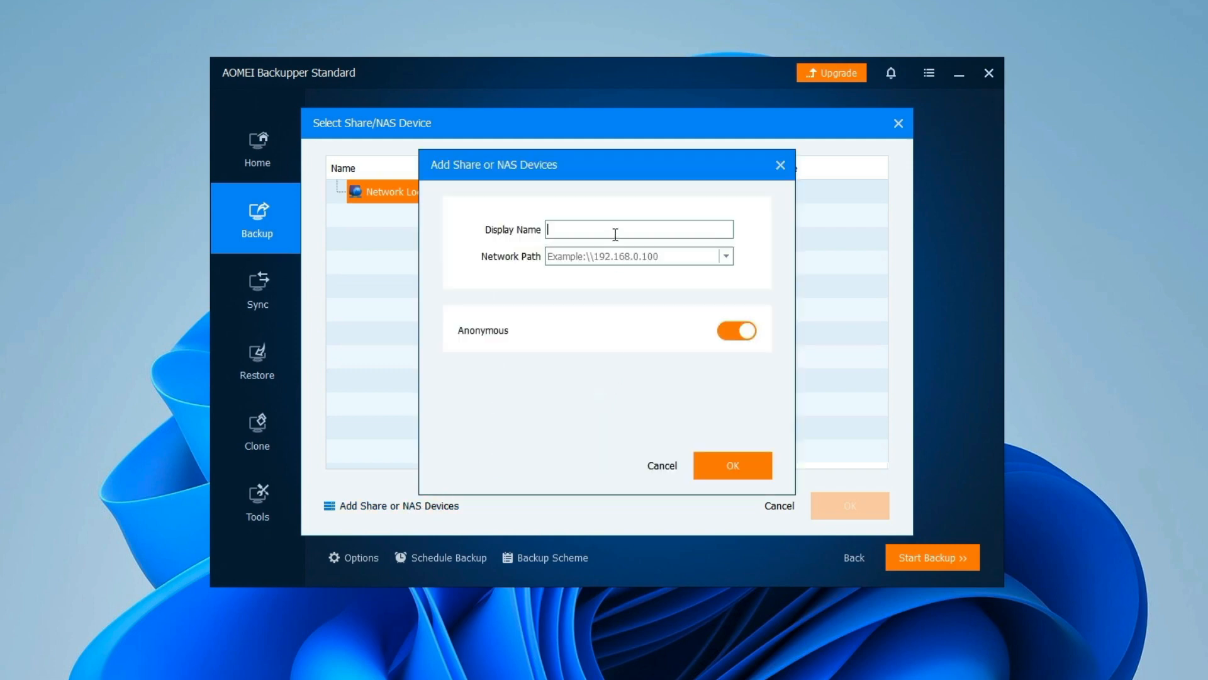
text(QNAP)
key(Tab)
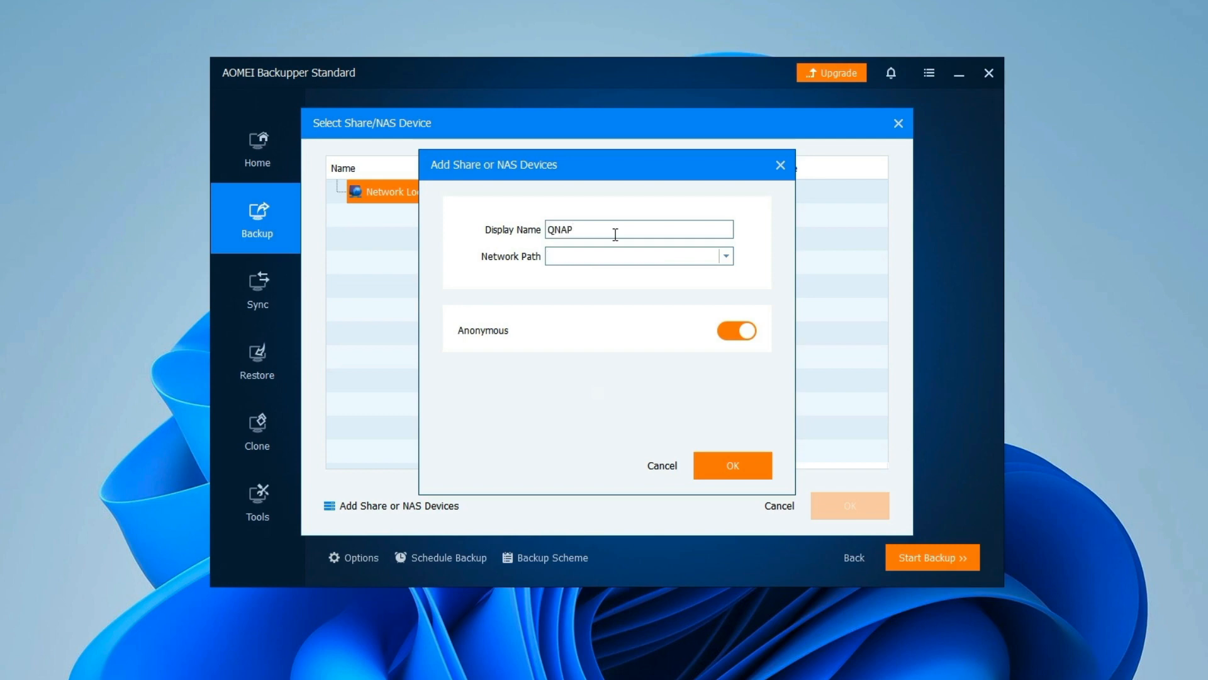
text(\\172.16.74.55\Download)
click(736, 330)
click(605, 377)
text(leik1jd)
key(Tab)
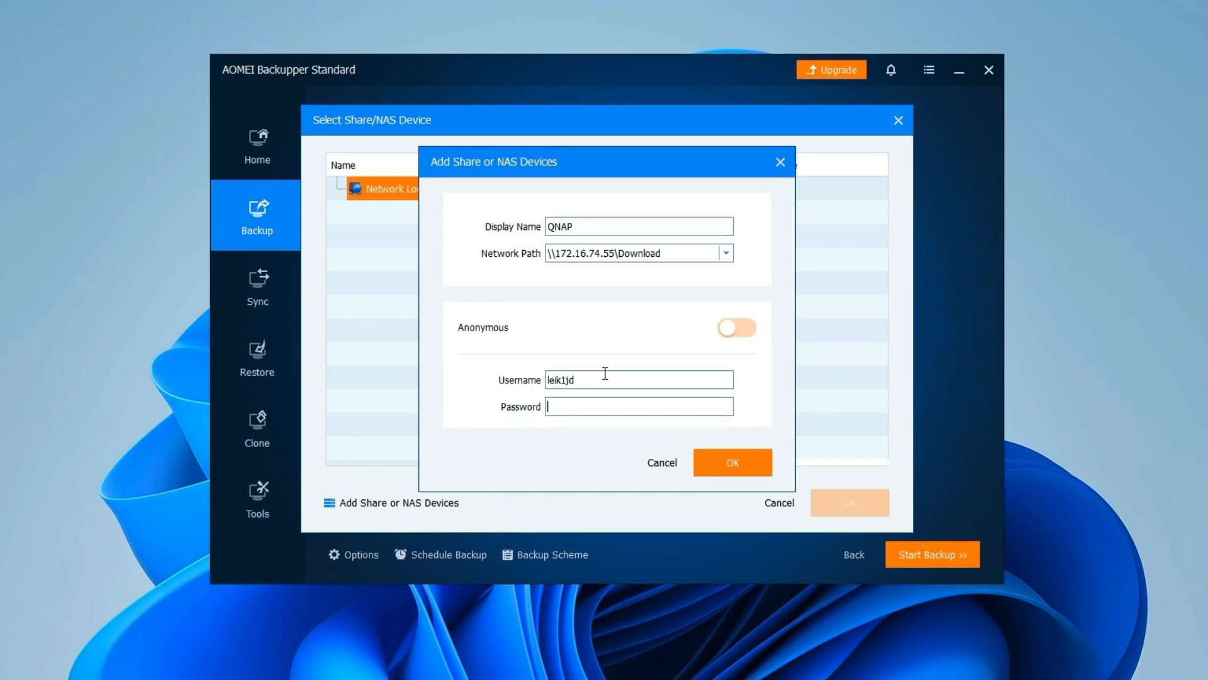
text(***********)
click(752, 462)
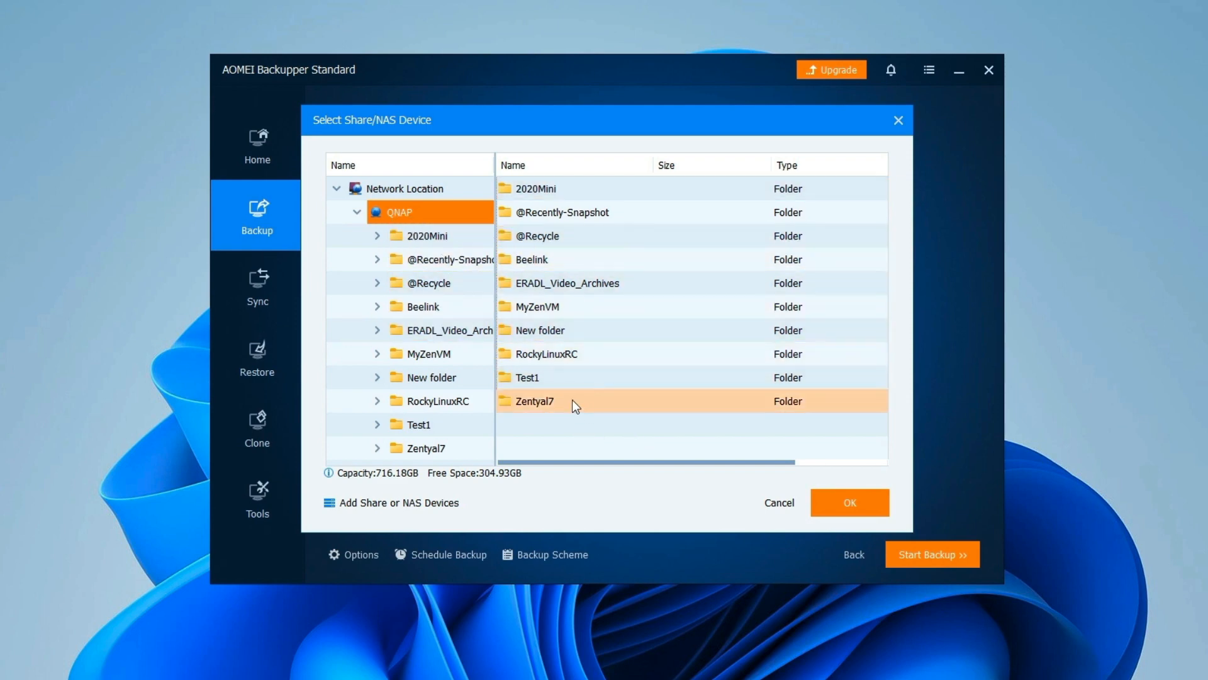
double_click(531, 379)
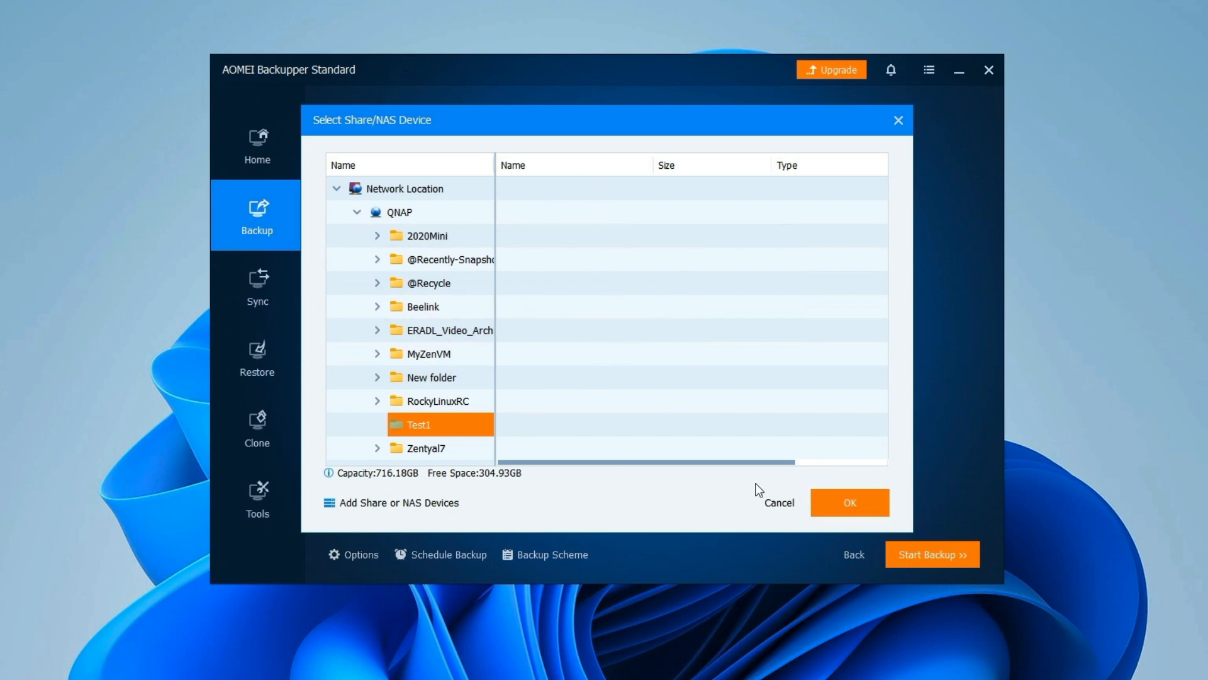
click(850, 502)
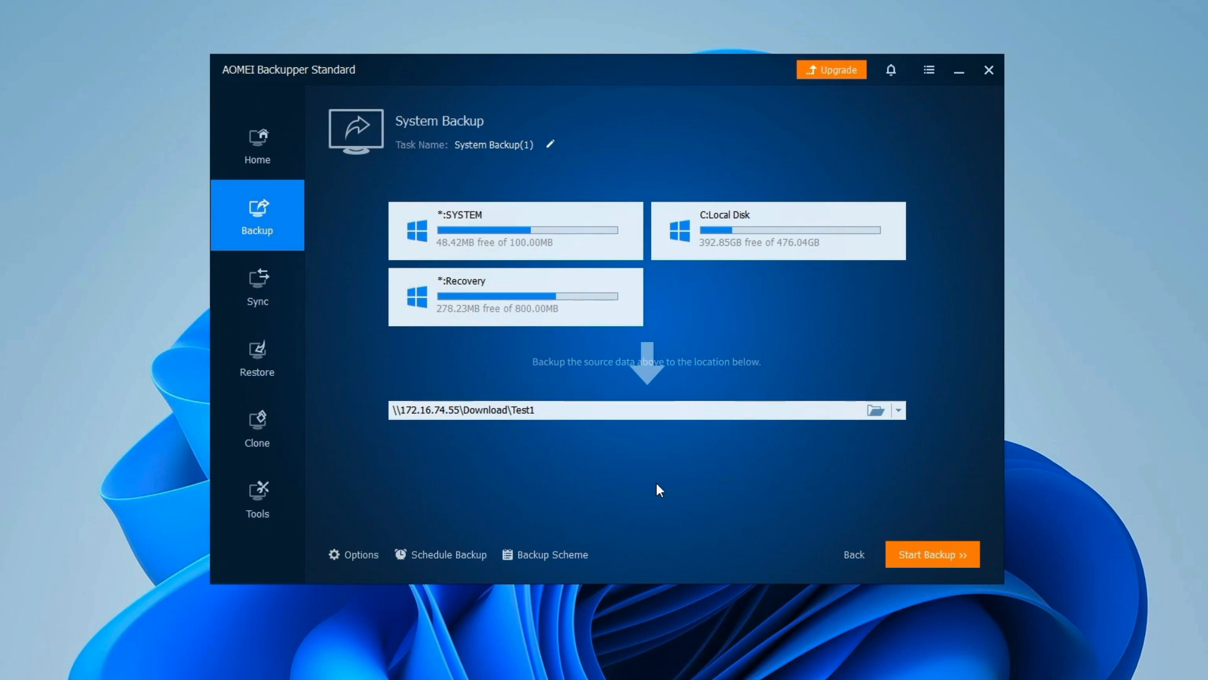
click(354, 552)
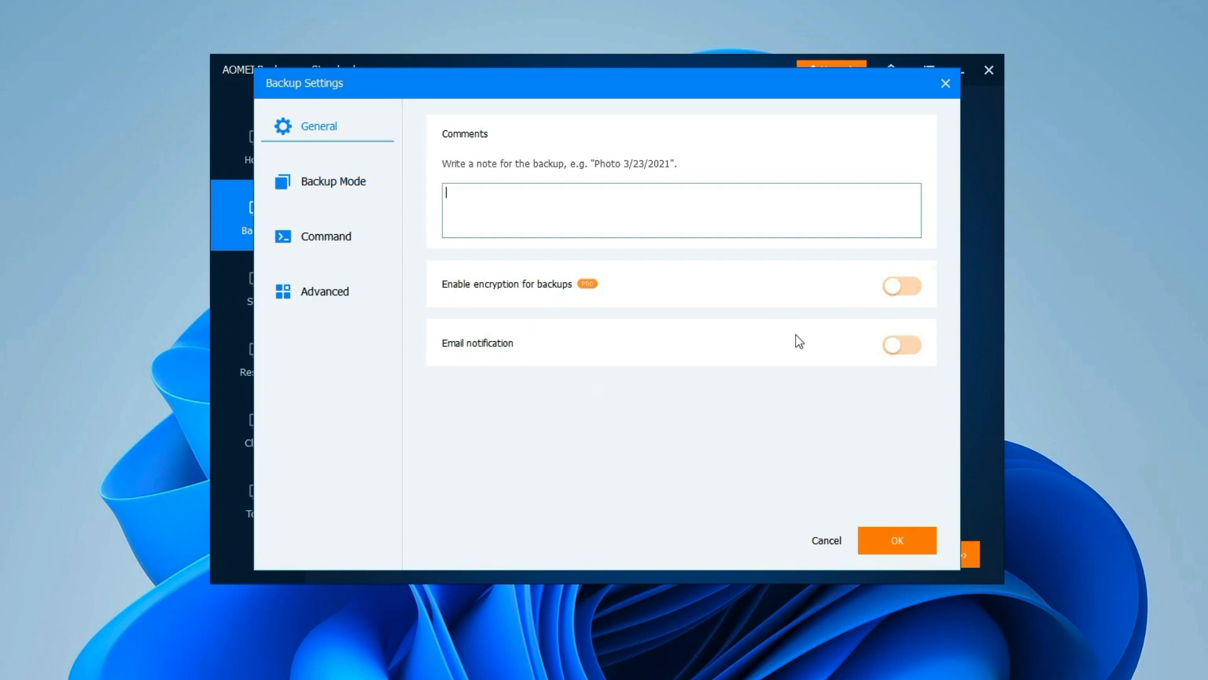
click(906, 348)
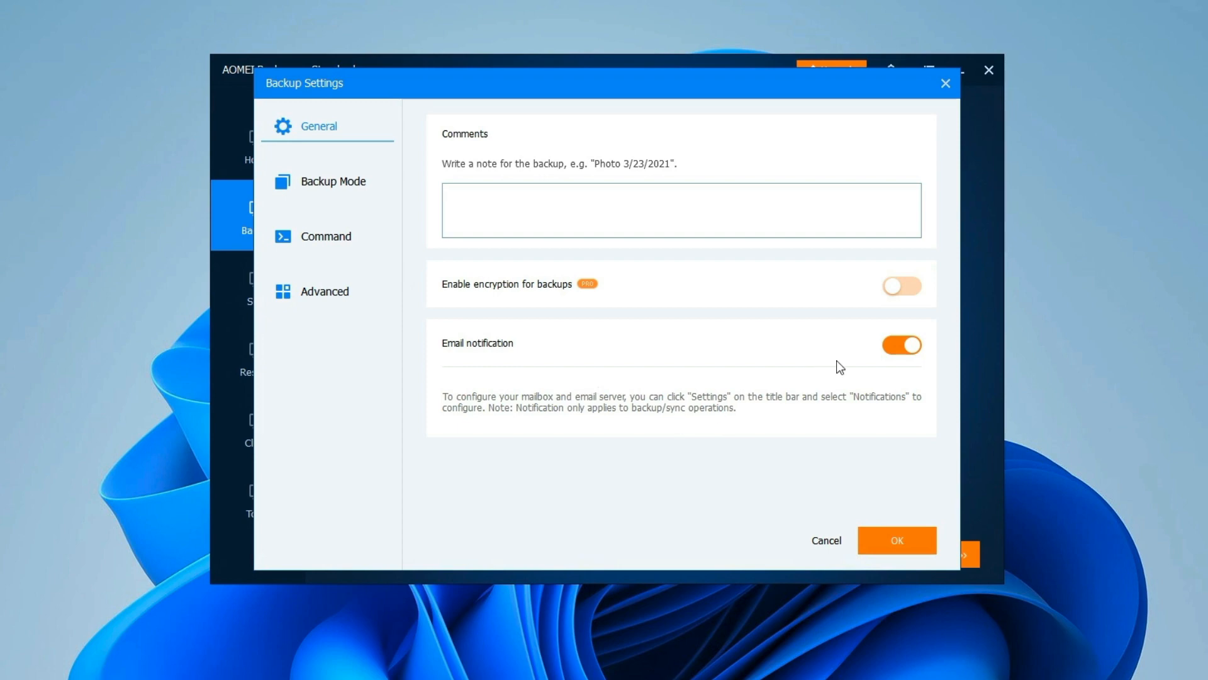
click(899, 345)
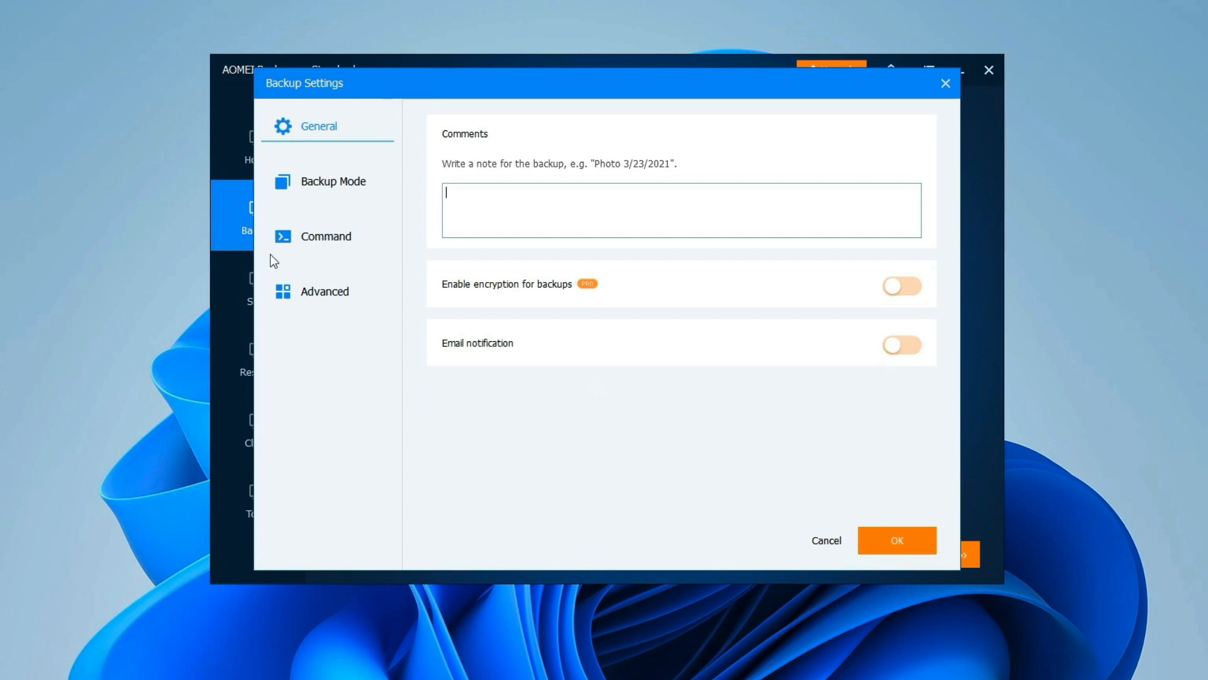
click(326, 242)
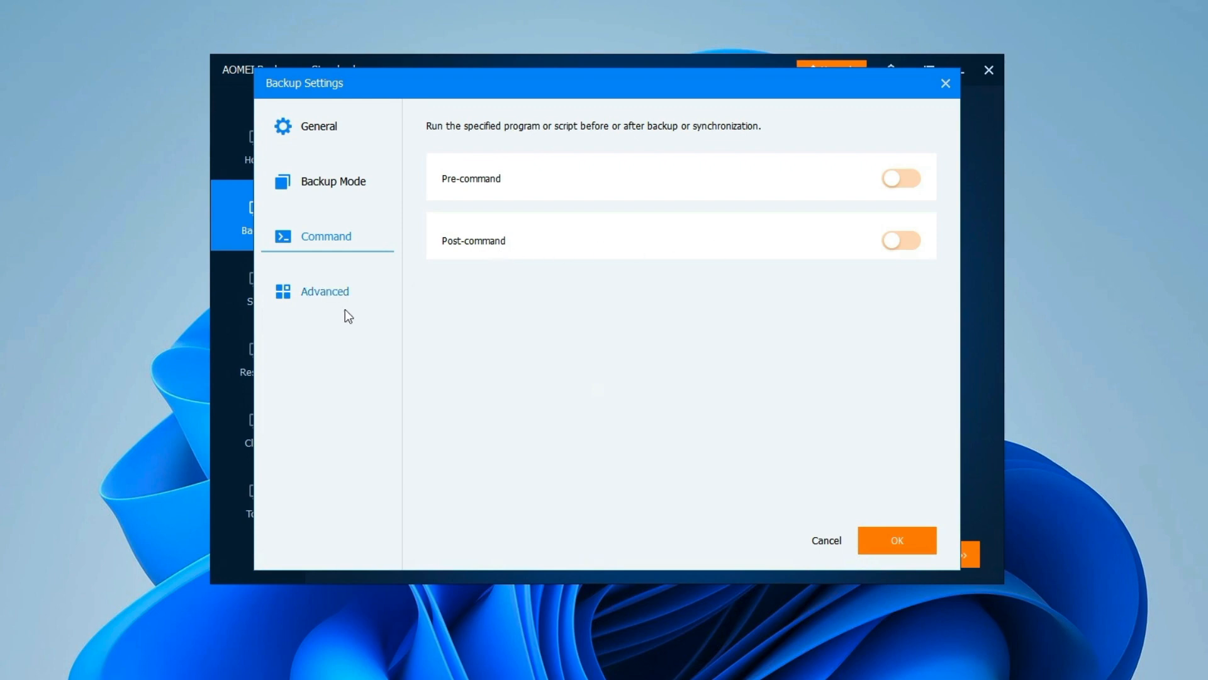
click(335, 295)
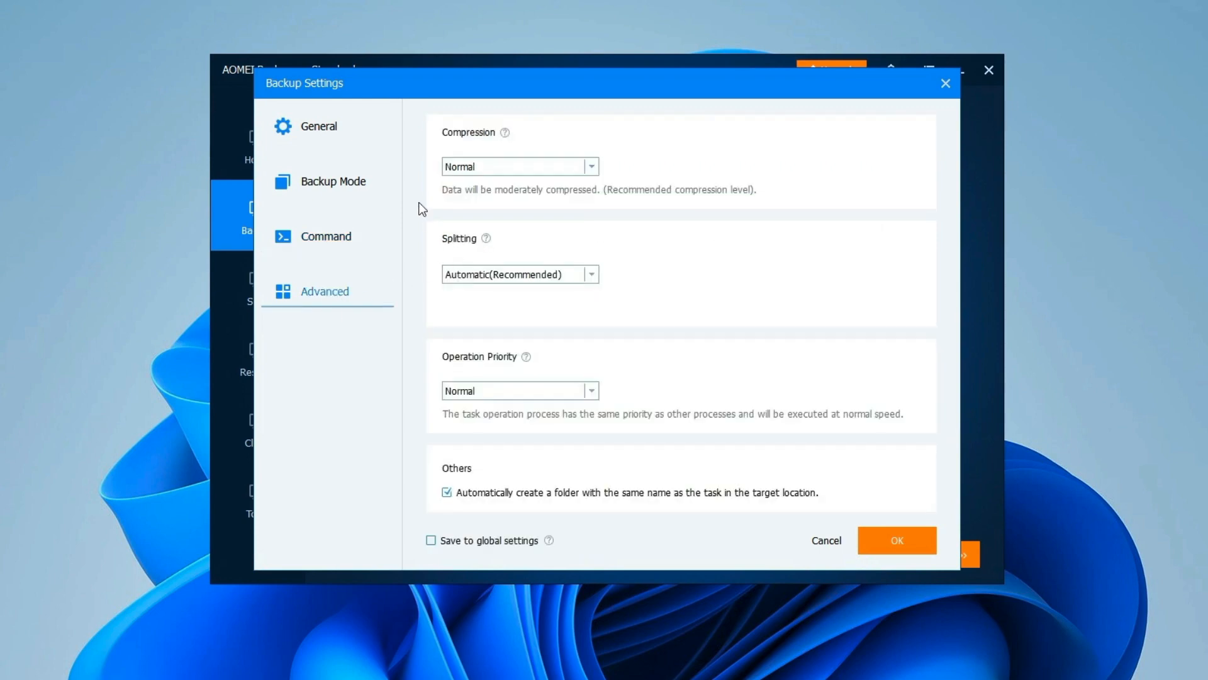
click(590, 167)
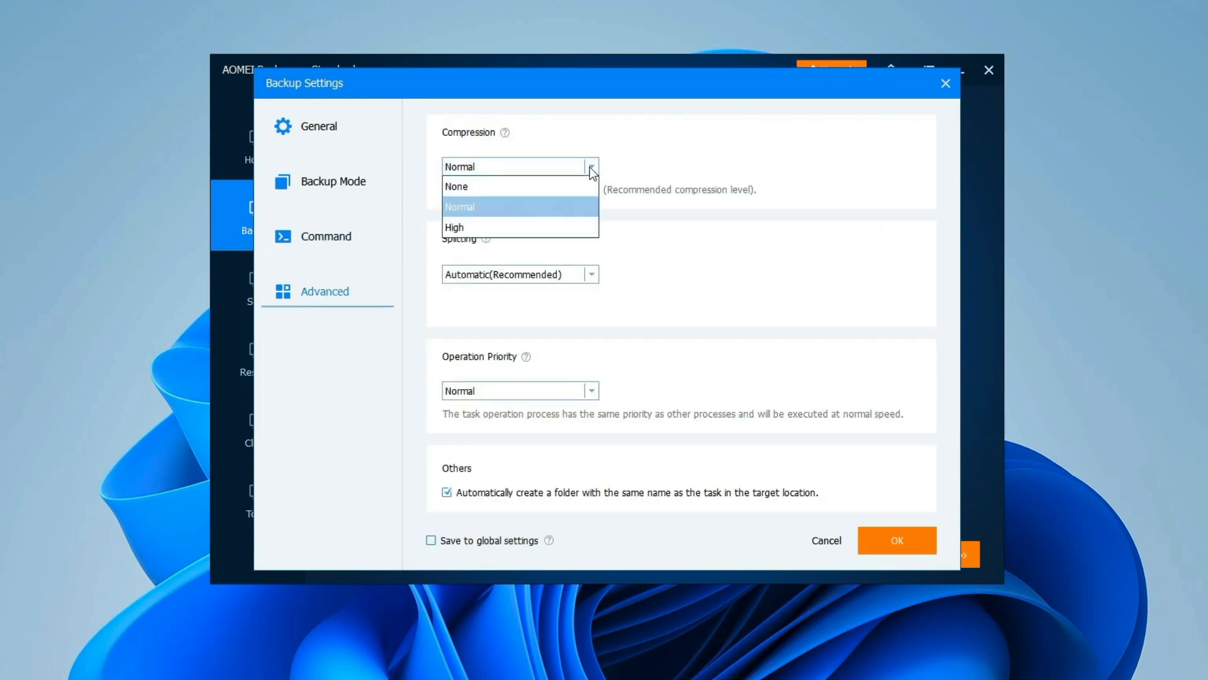
click(538, 219)
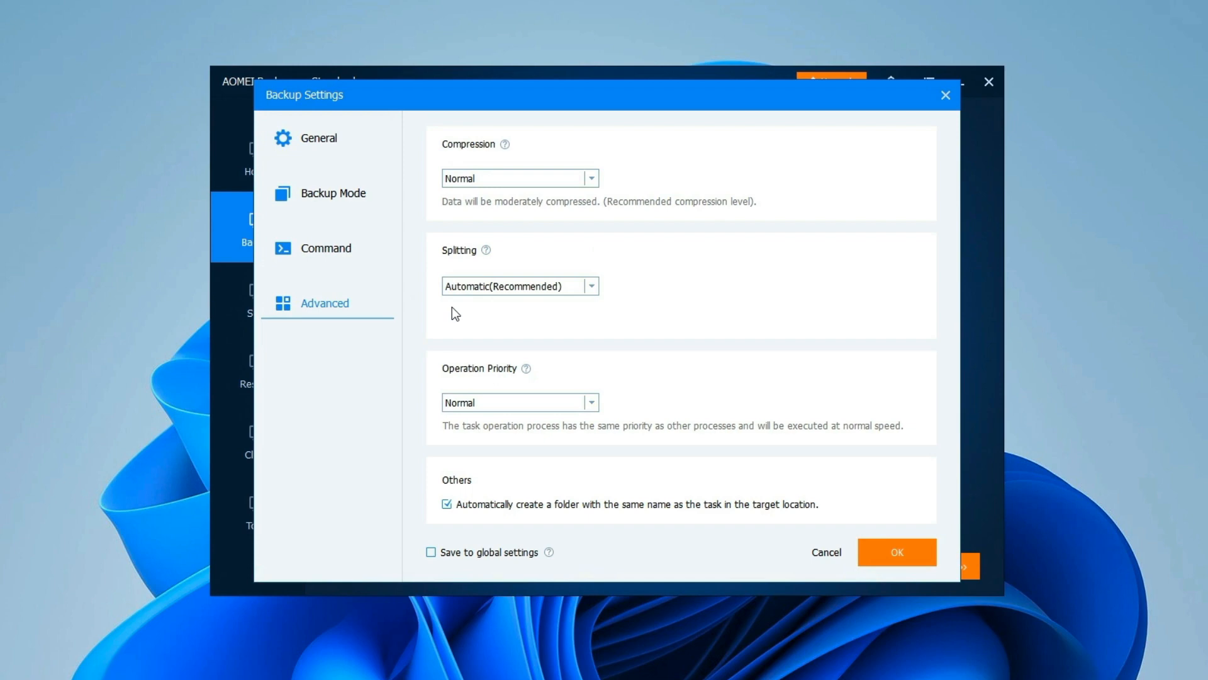
click(593, 287)
click(594, 286)
click(594, 286)
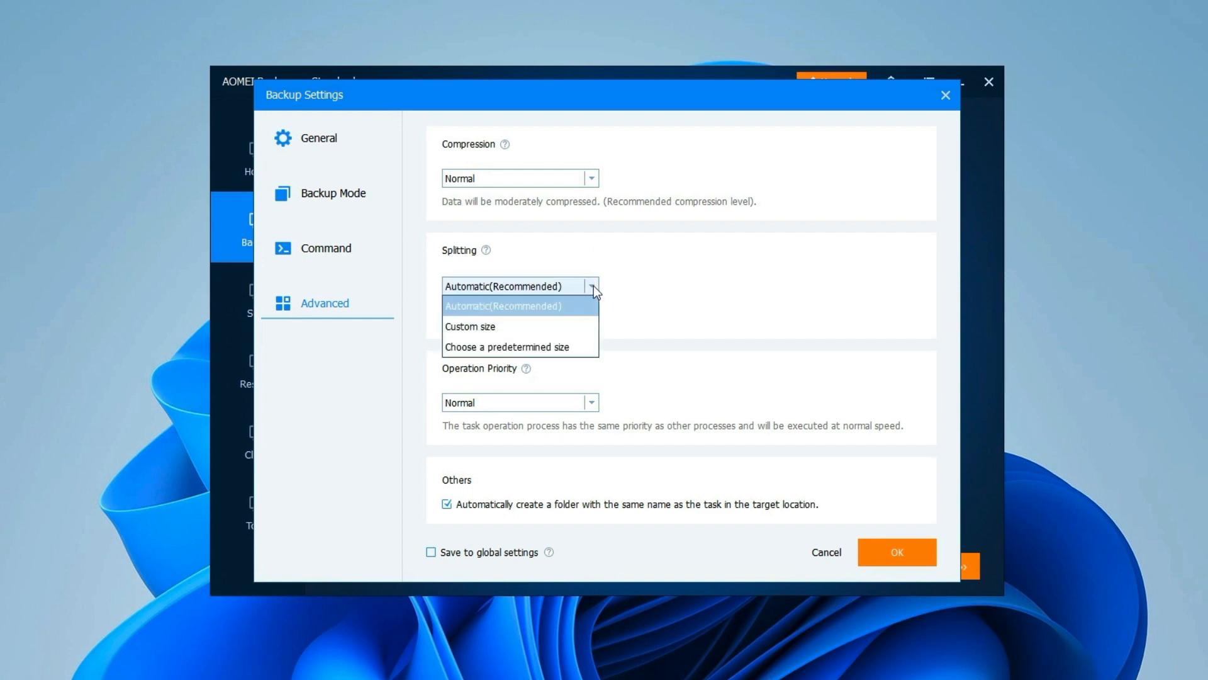
click(659, 278)
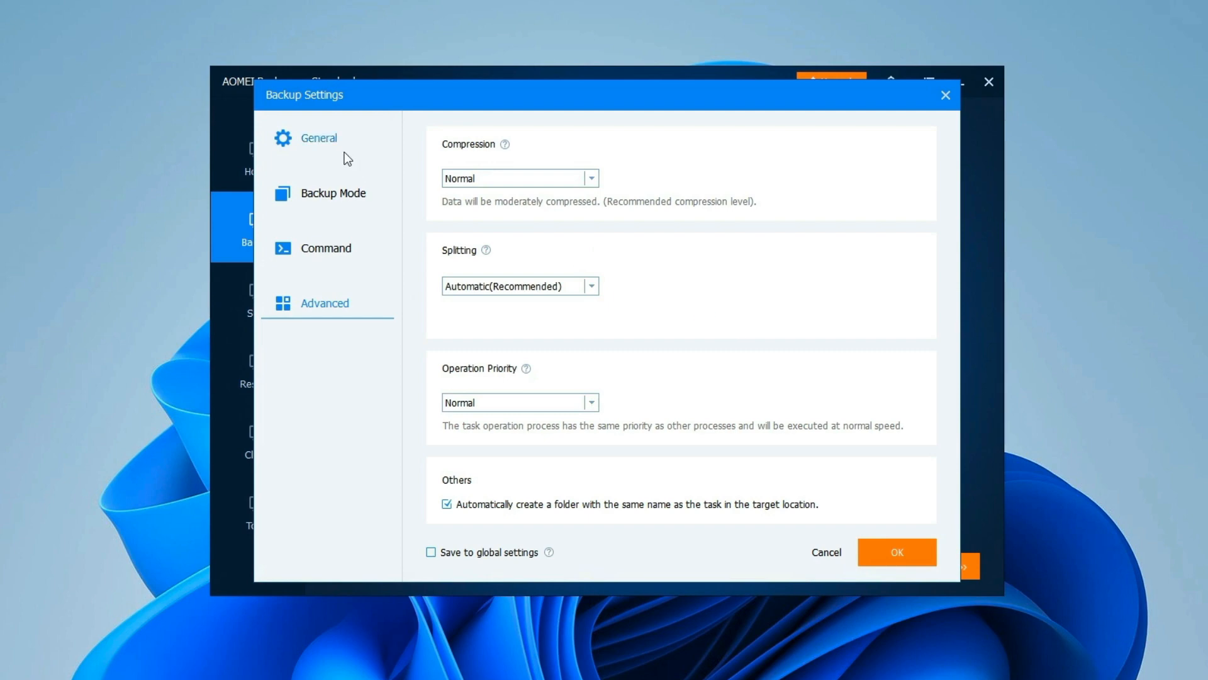
click(297, 130)
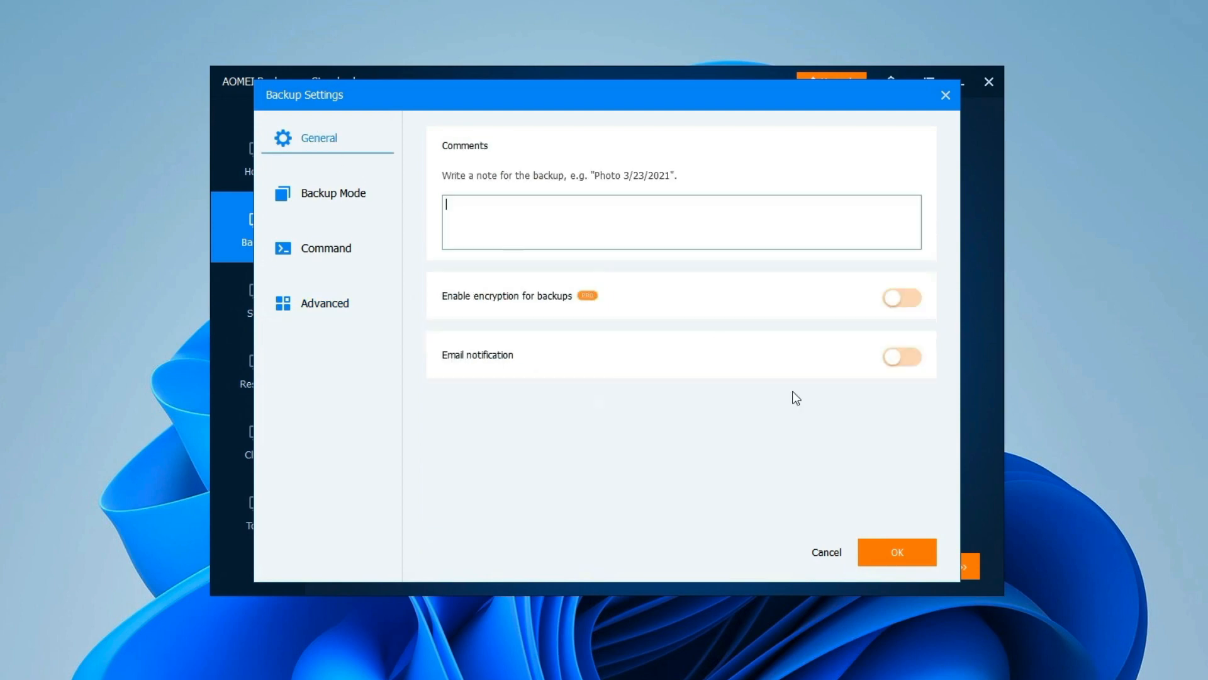
click(918, 553)
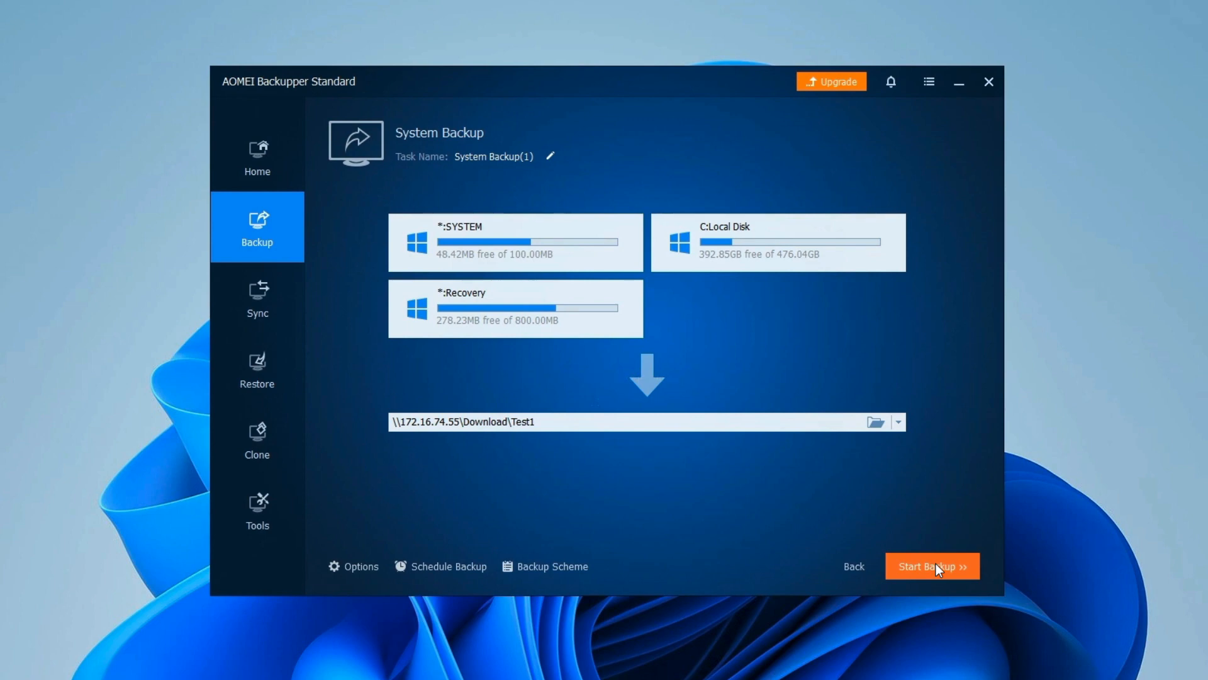
Step: Start the system backup to the NAS, then cancel it midway and confirm with Yes
click(936, 568)
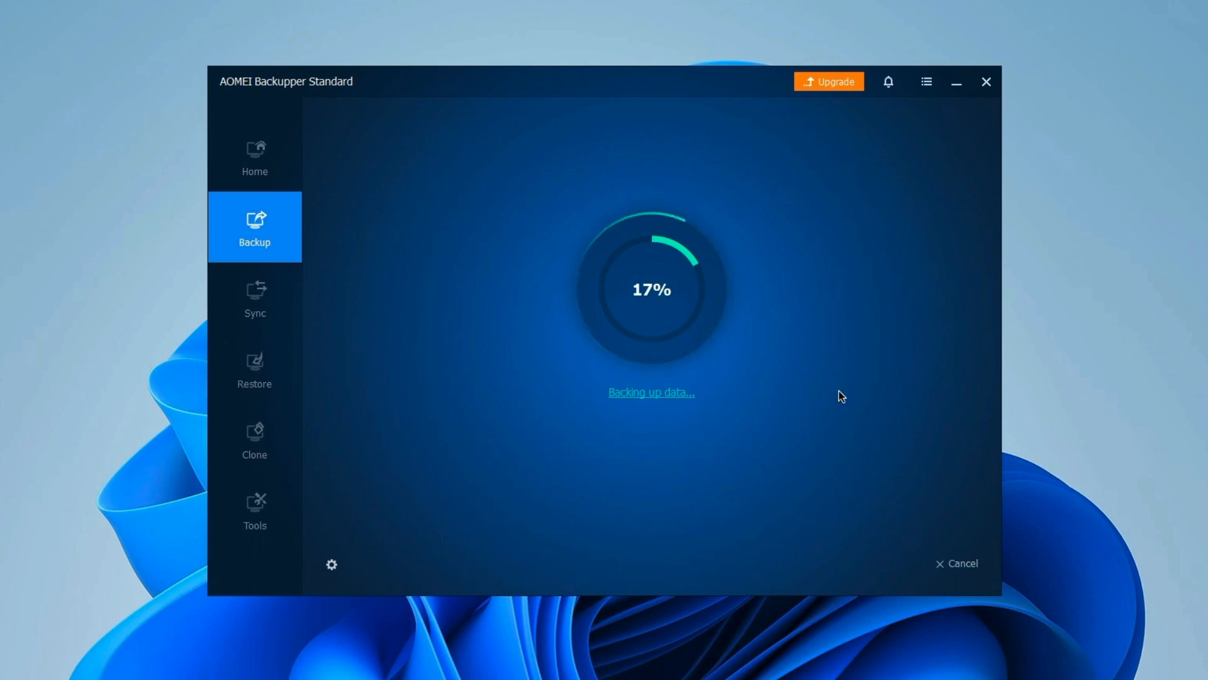
click(959, 565)
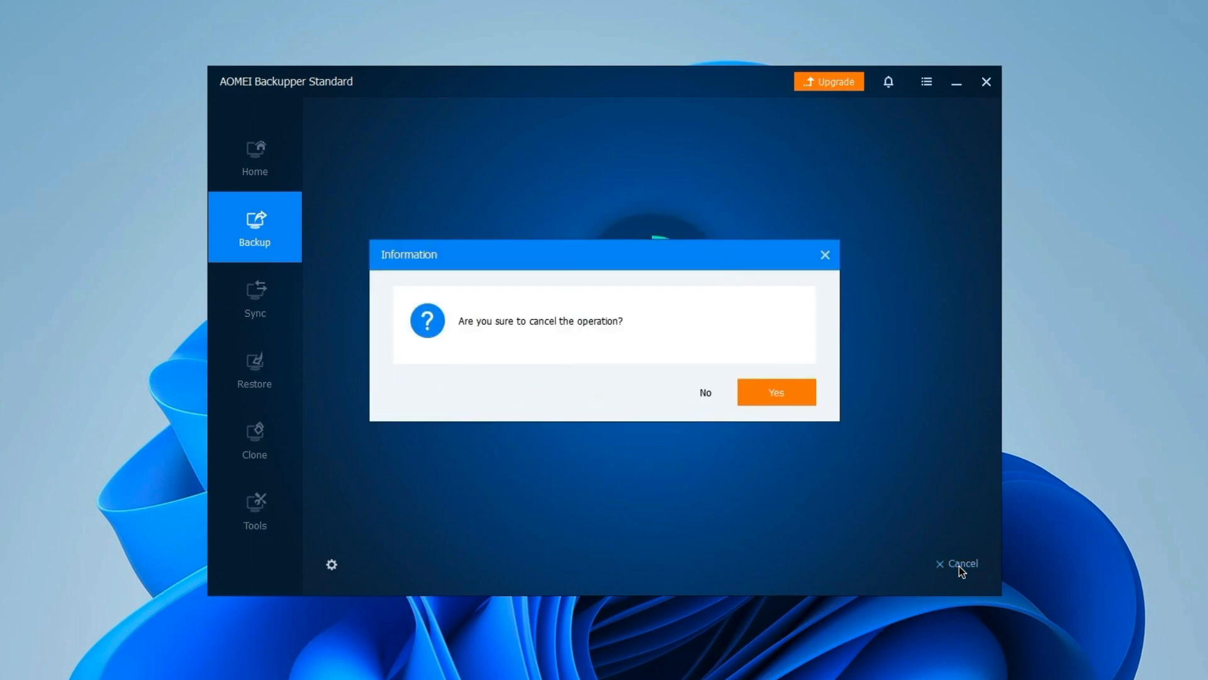
click(774, 394)
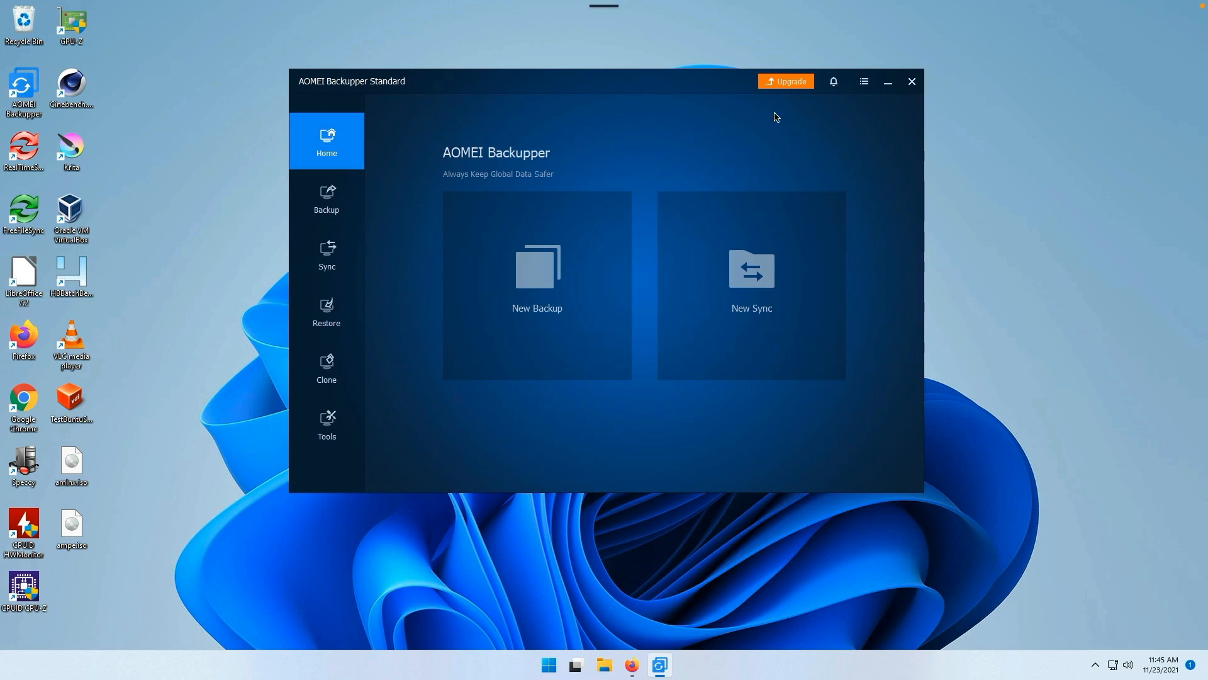
Step: Paste a licence code into the Register dialog and register it successfully
click(864, 83)
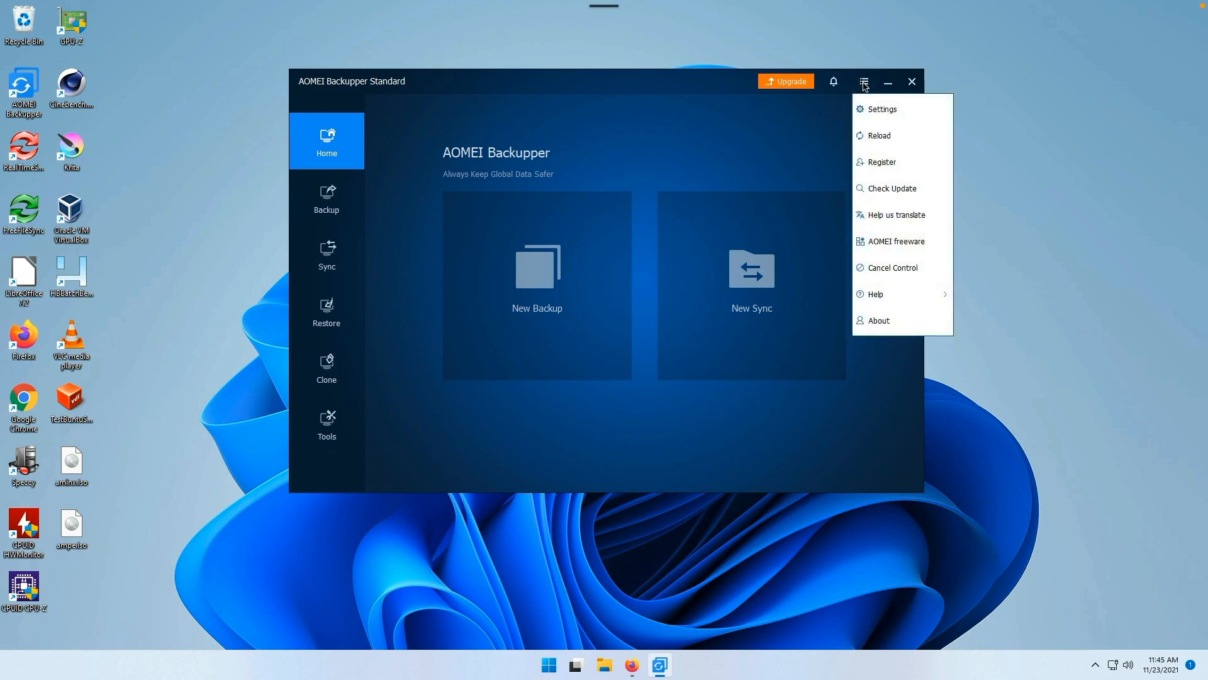
click(894, 163)
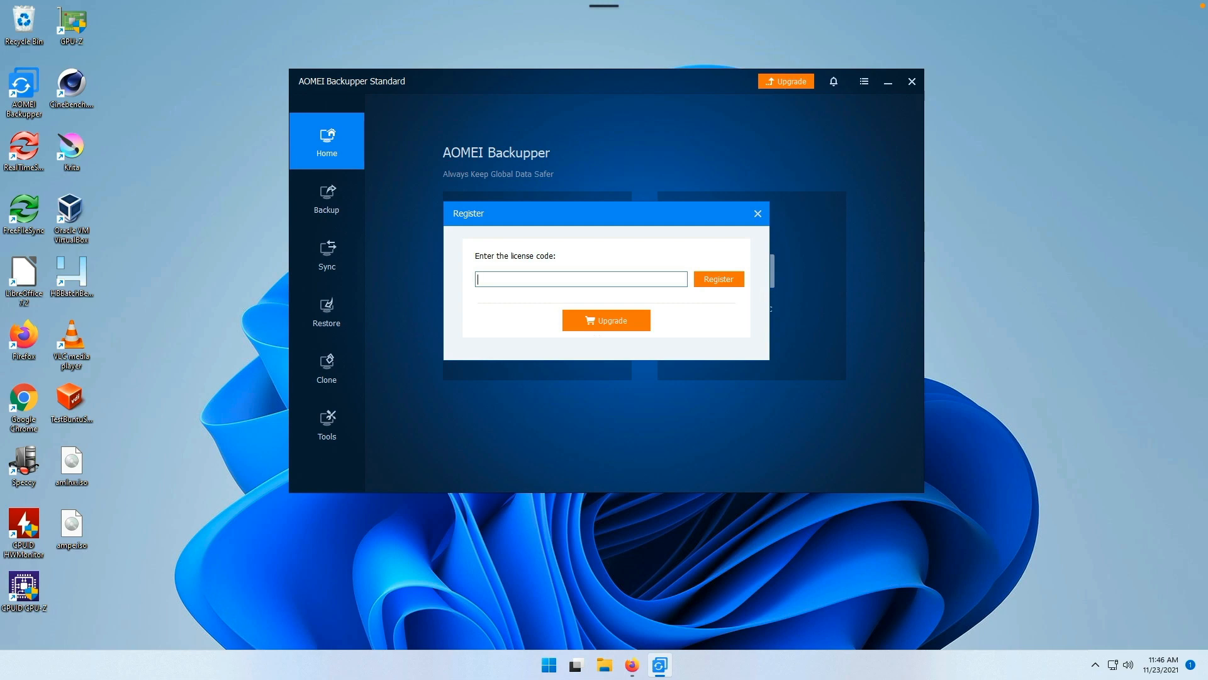
right_click(606, 275)
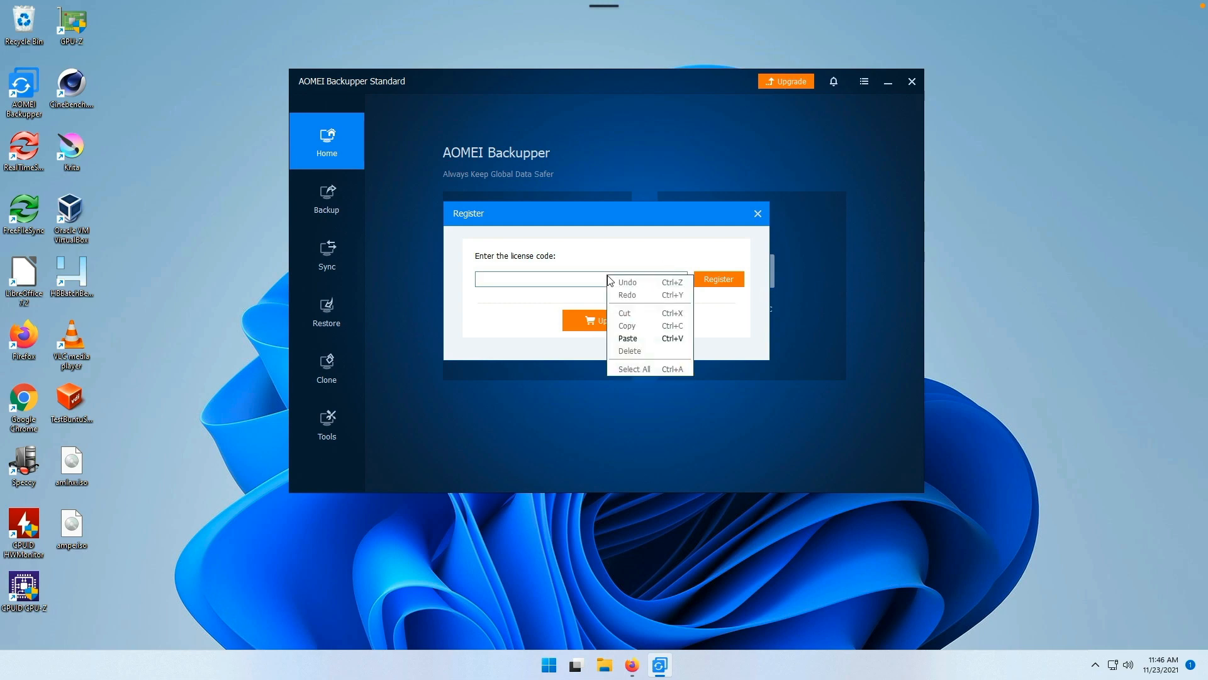
click(647, 344)
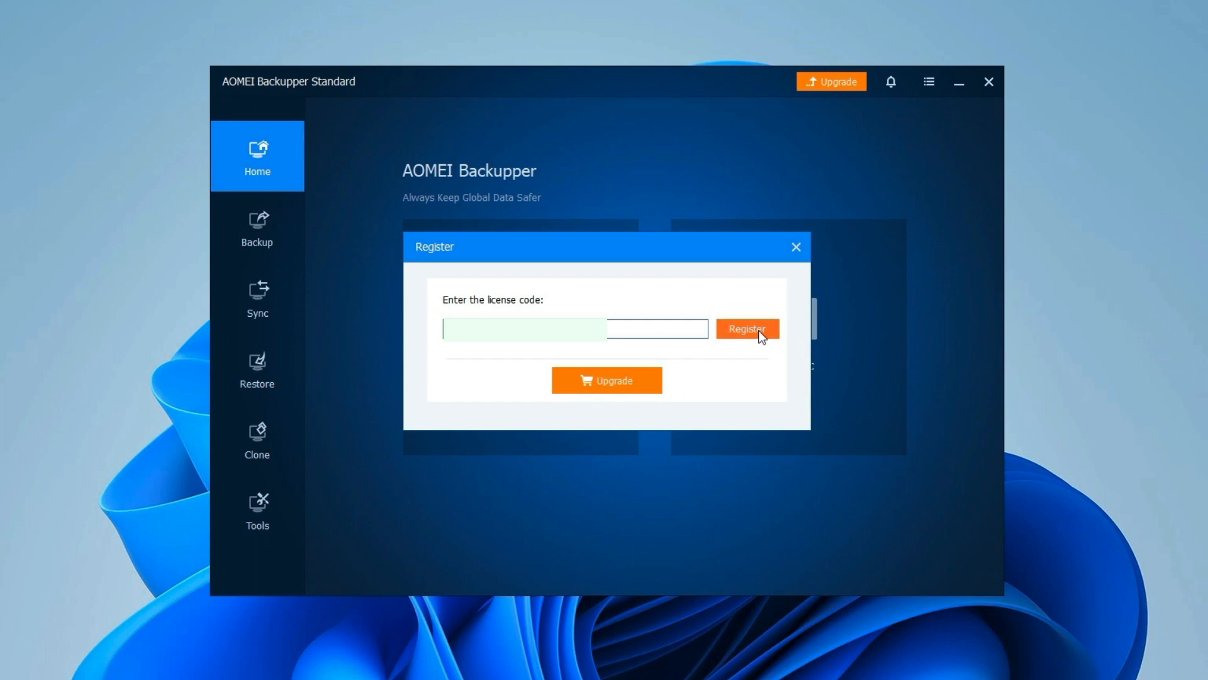
click(760, 332)
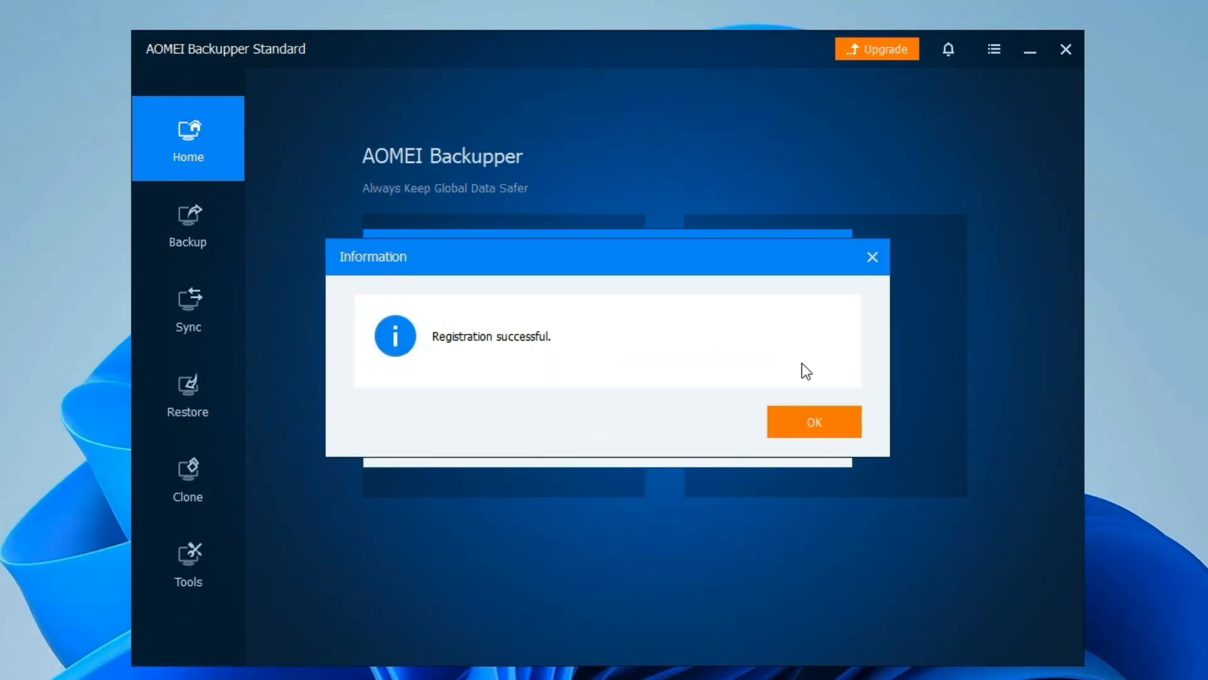
click(819, 420)
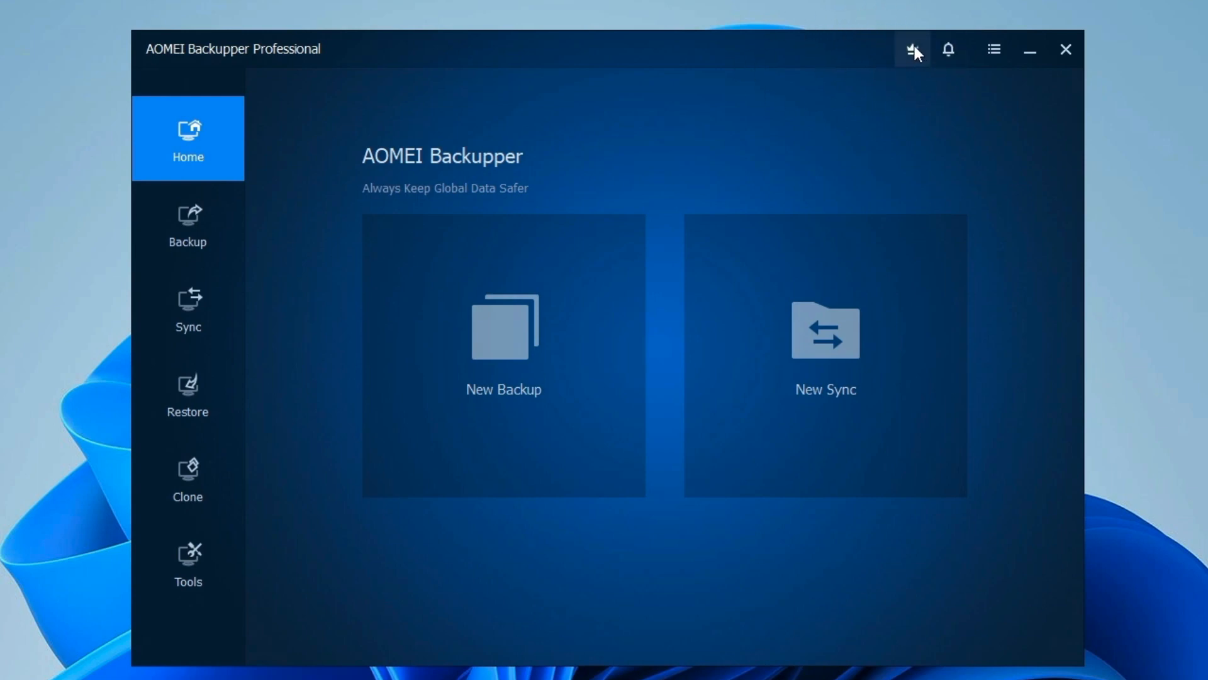
Step: Show the Tools page and scroll through its utilities
mouse_move(915, 47)
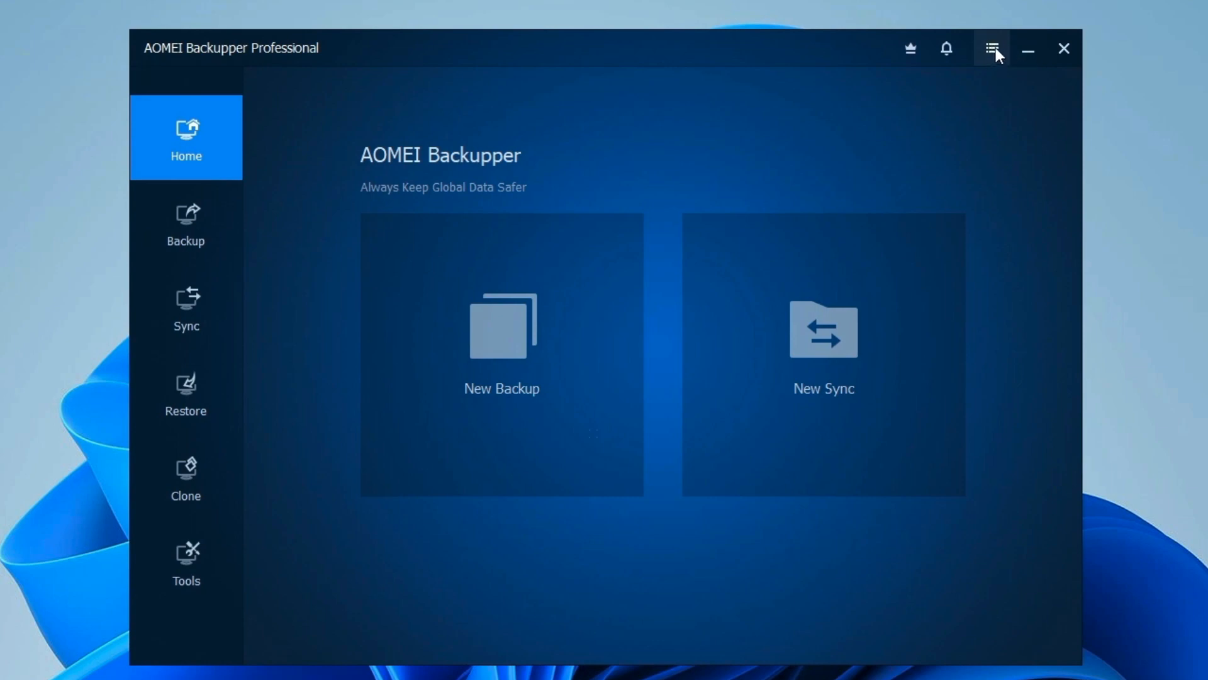
click(995, 49)
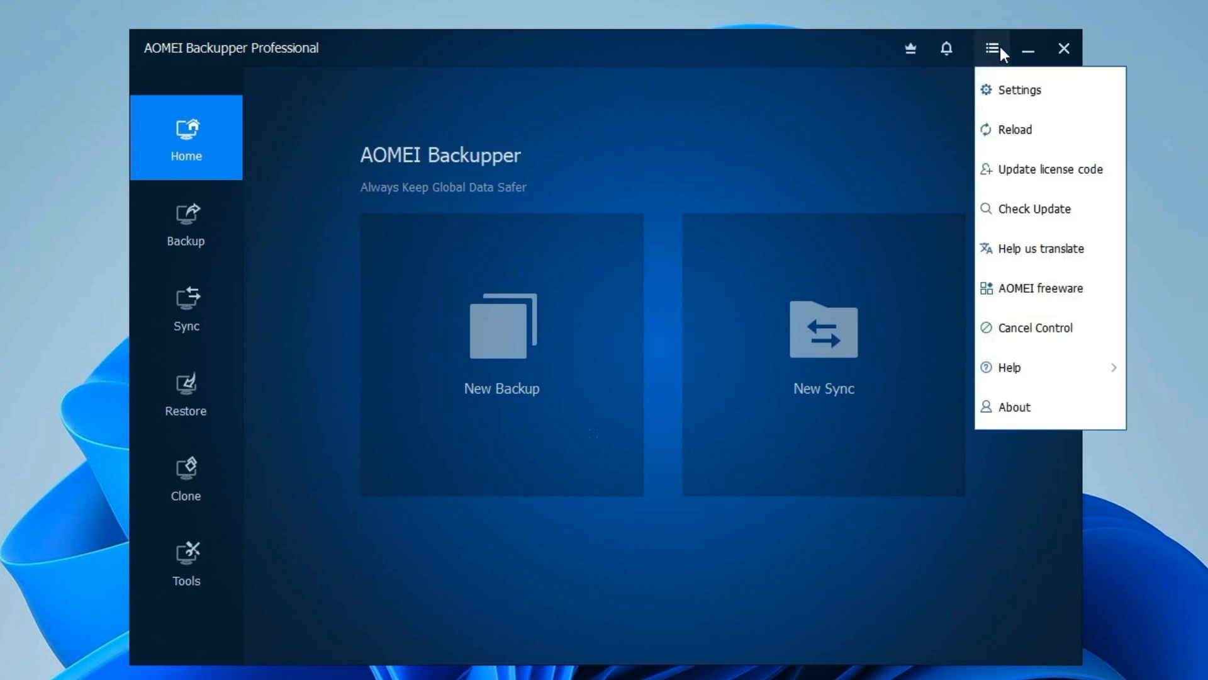
click(211, 560)
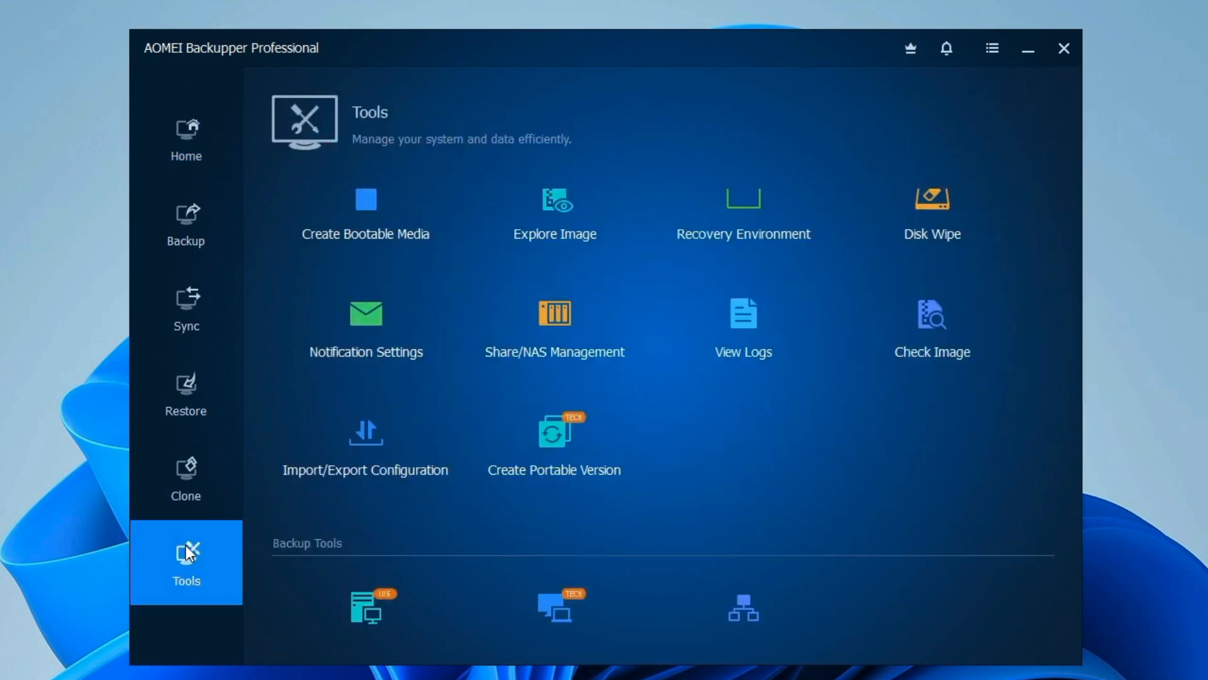
scroll(523, 330, up, 1)
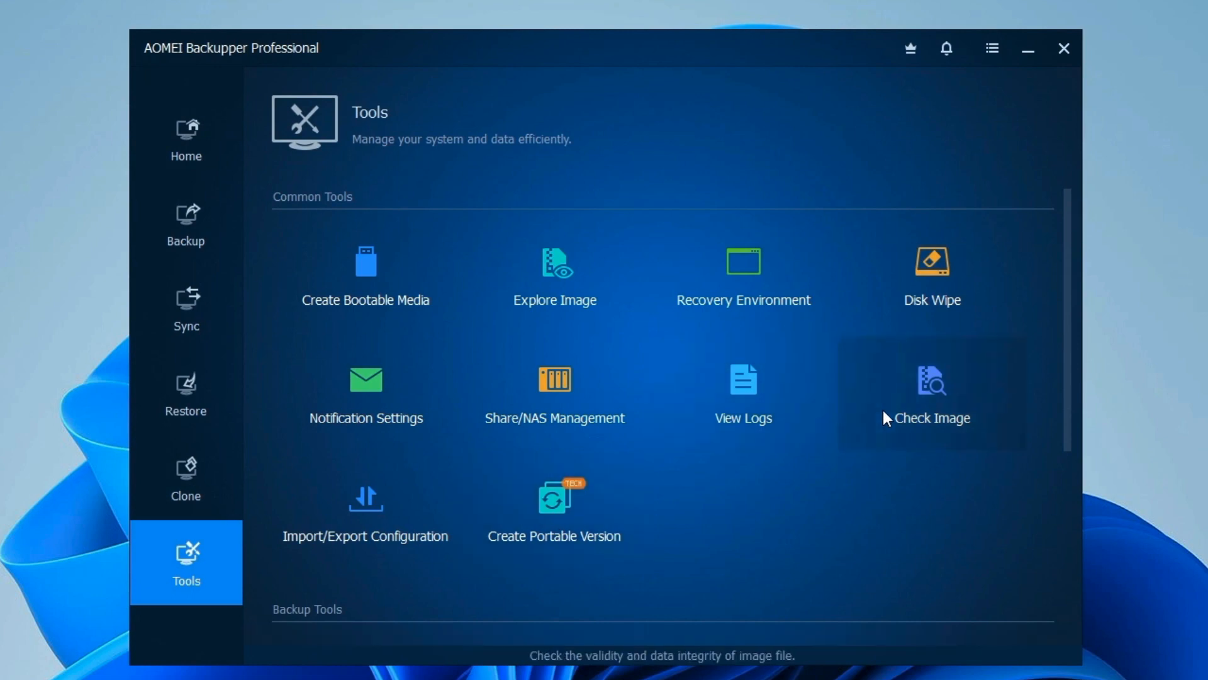
scroll(884, 418, down, 3)
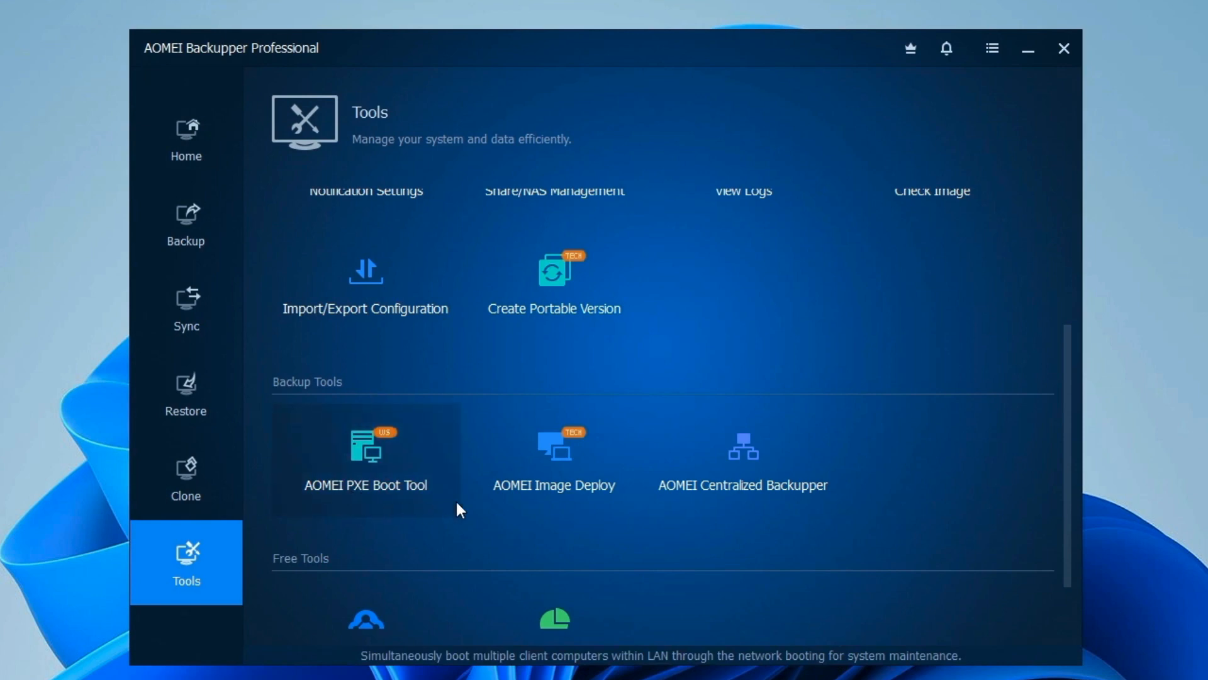
scroll(762, 507, down, 1)
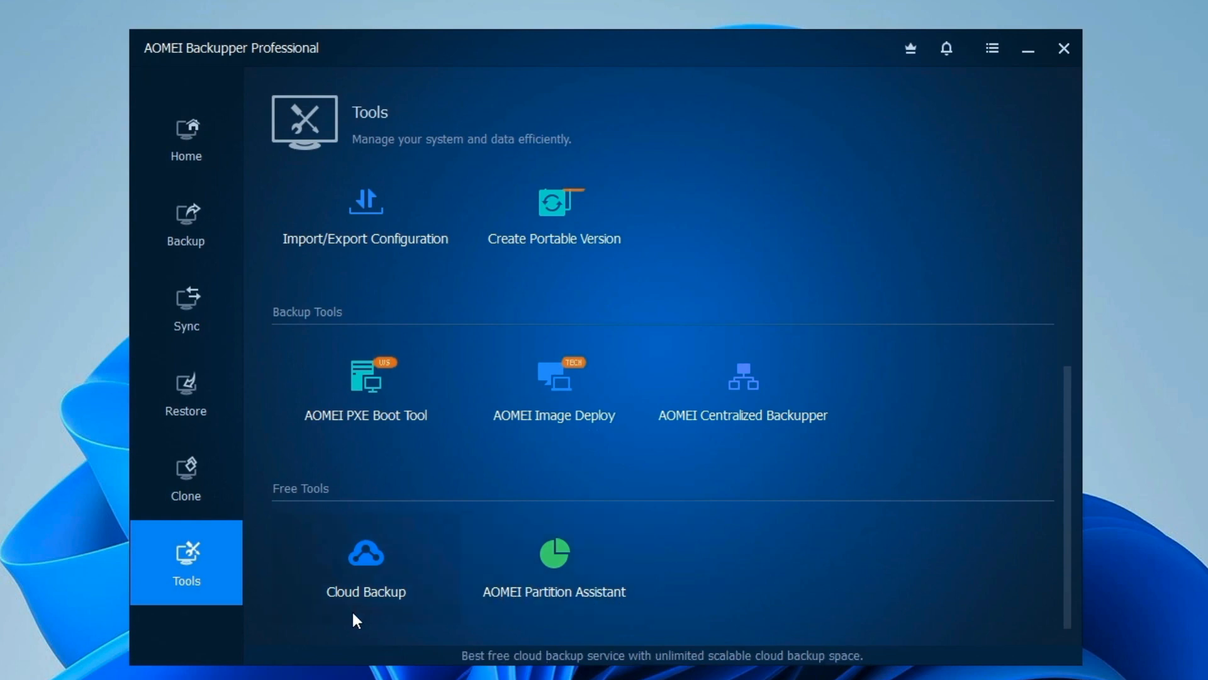
Step: Look over the Clone, Restore and Sync pages, ending on Backup's type choices
click(194, 466)
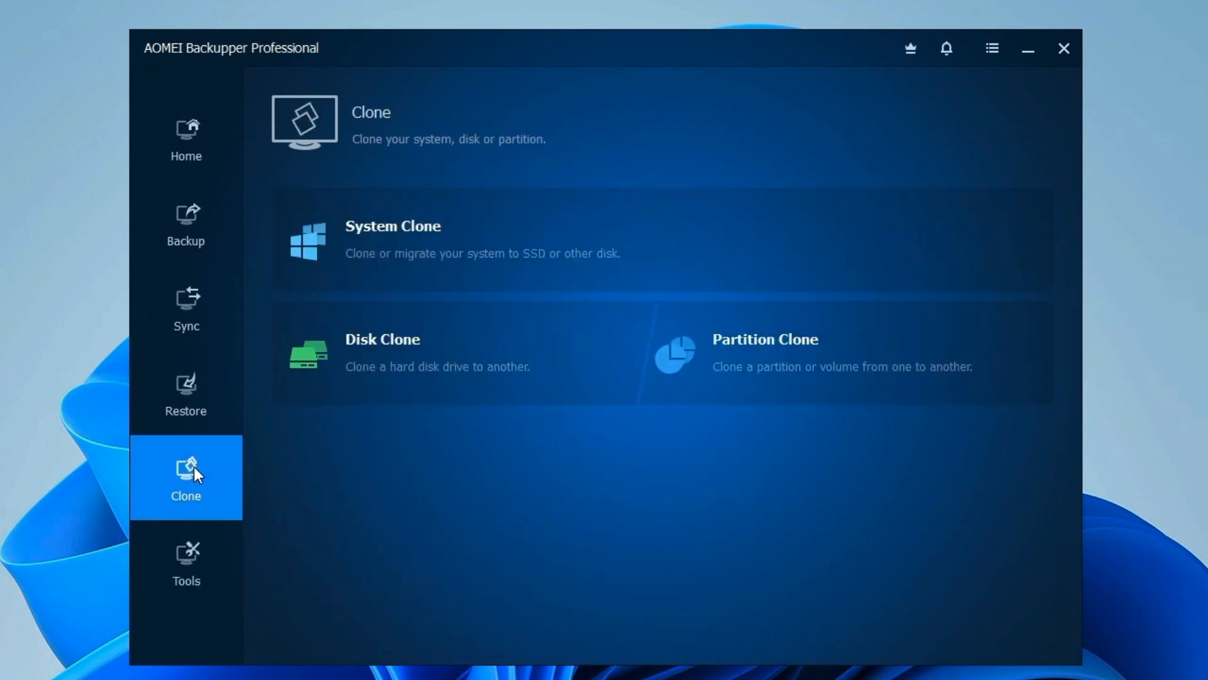
click(190, 398)
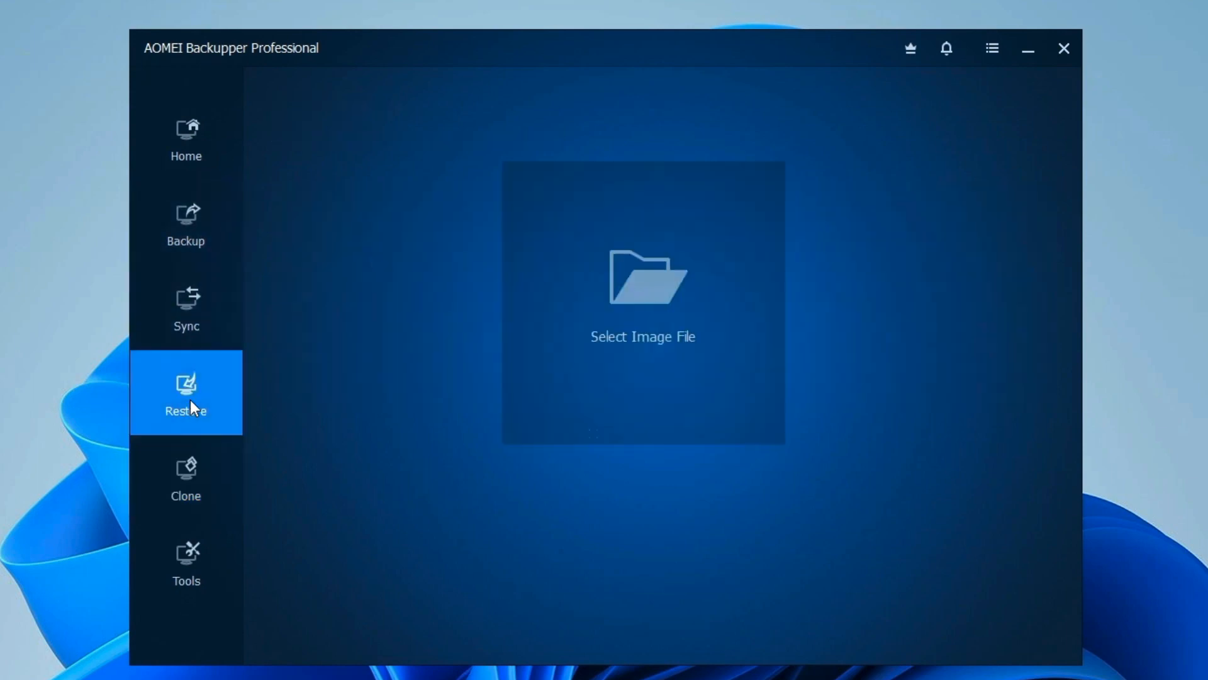
click(192, 297)
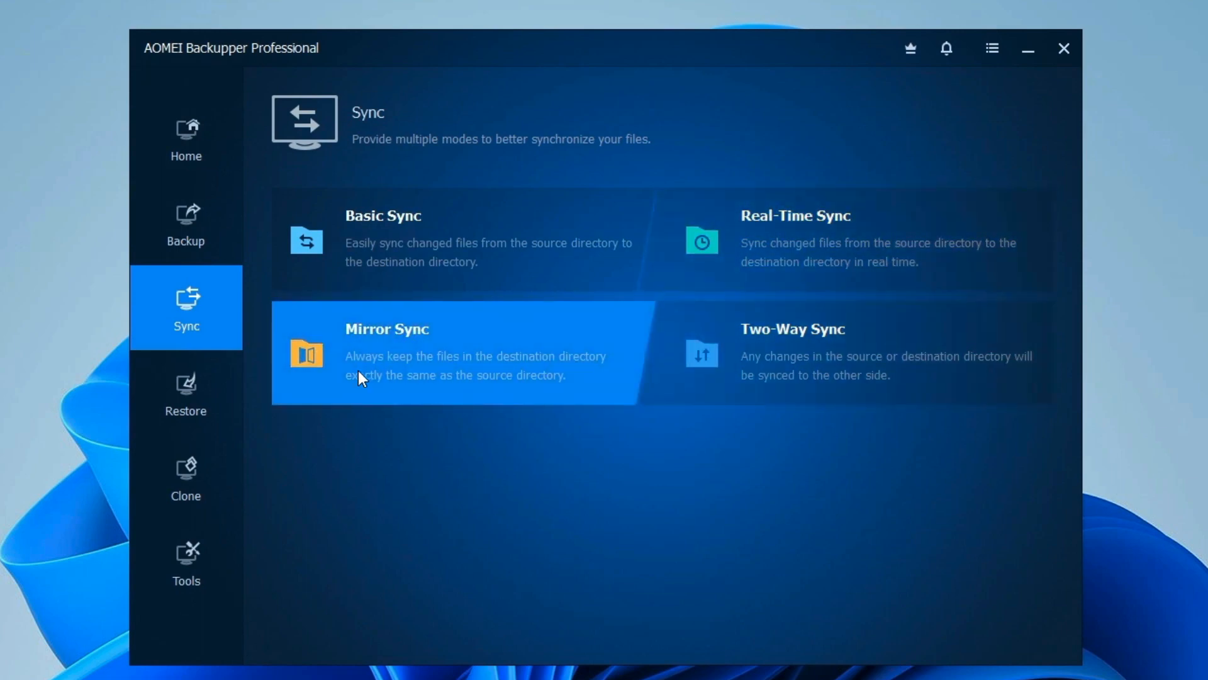
click(171, 215)
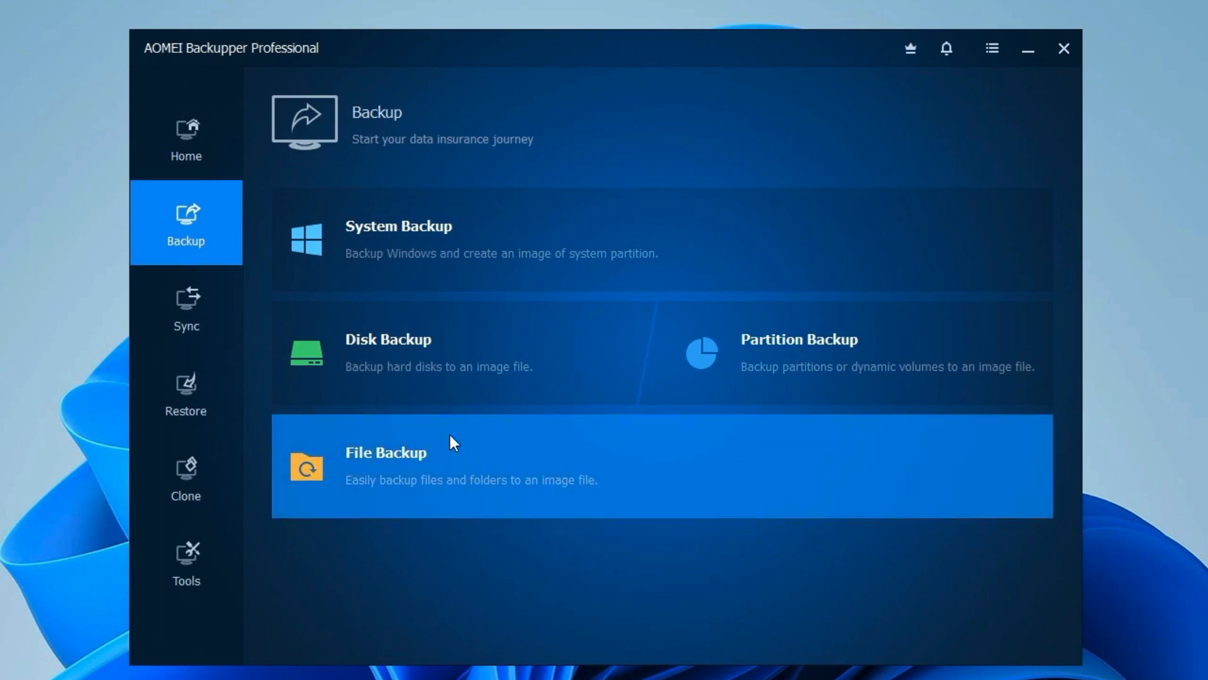
Step: Create a File Backup with the Documents folder as its source
click(450, 435)
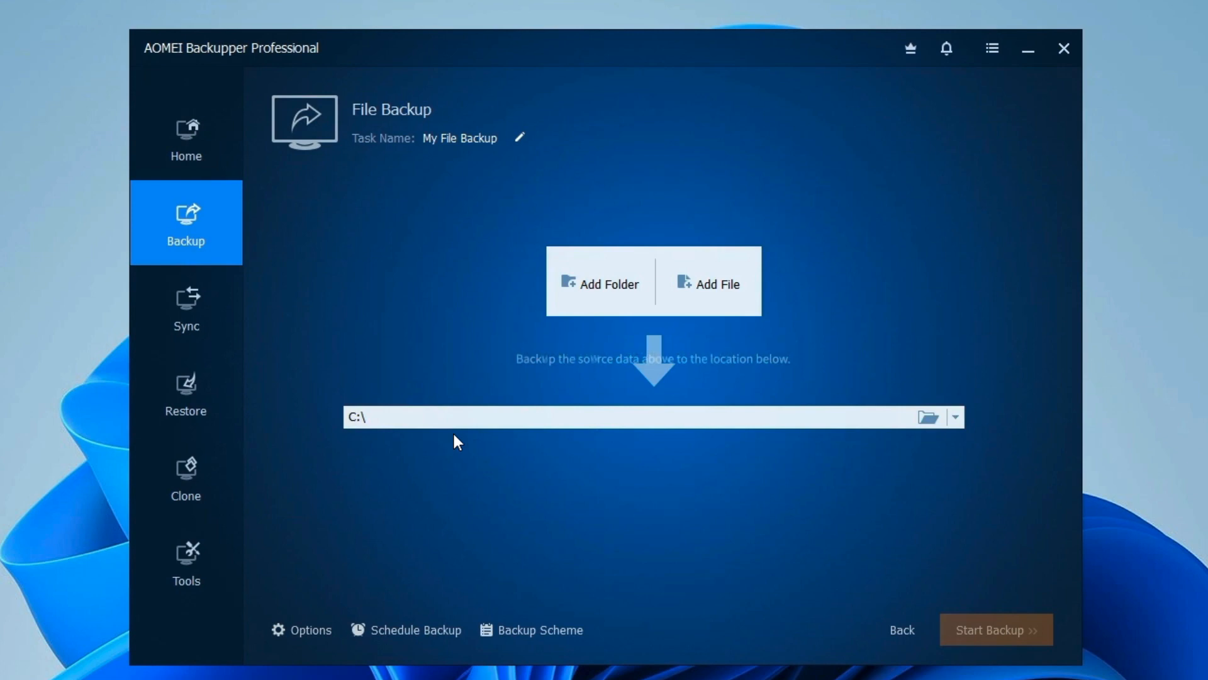
click(585, 280)
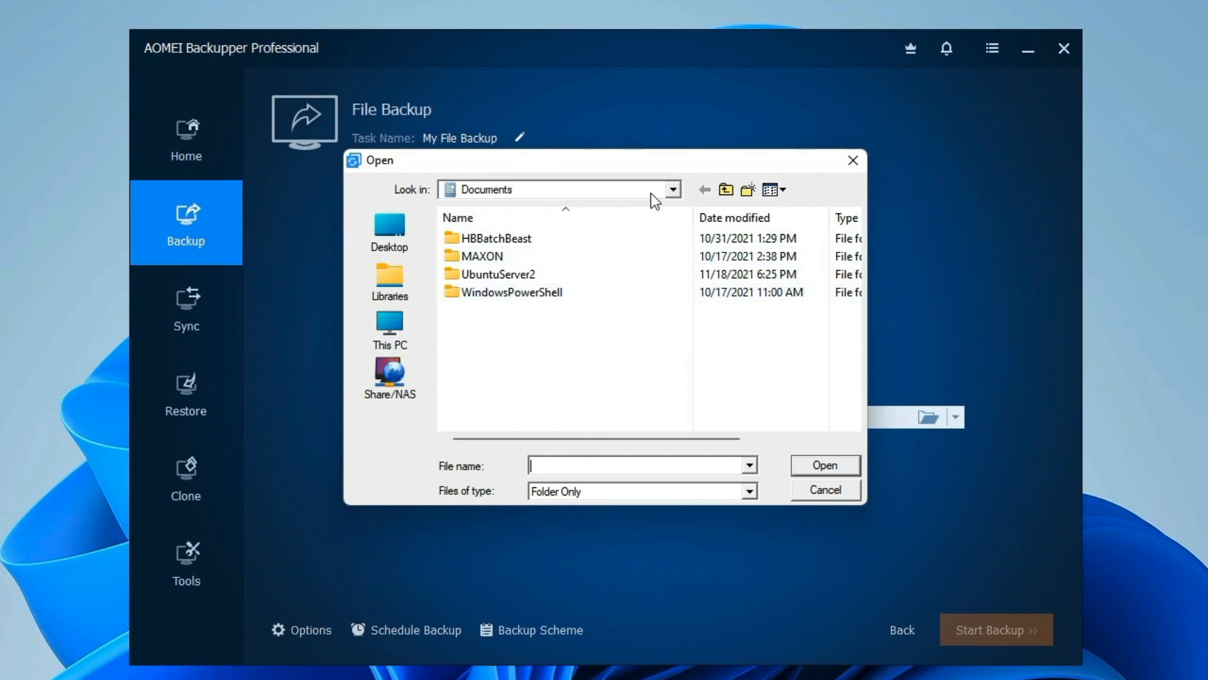
click(673, 190)
click(673, 190)
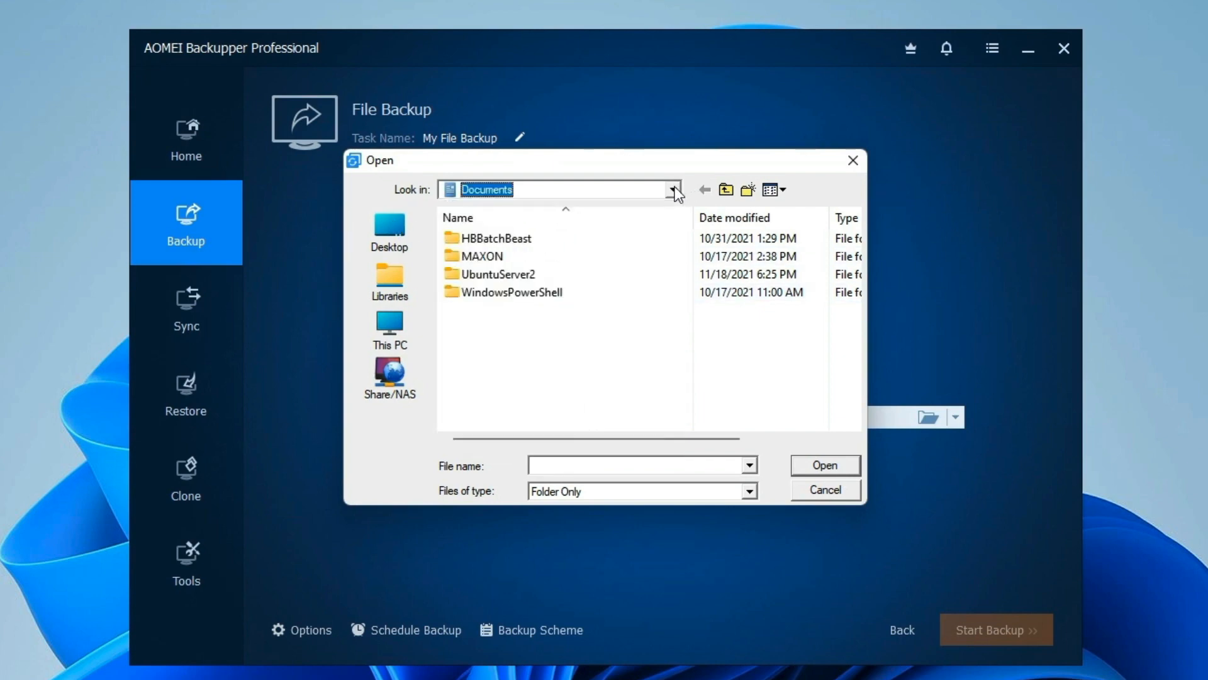
click(674, 190)
click(485, 269)
click(686, 322)
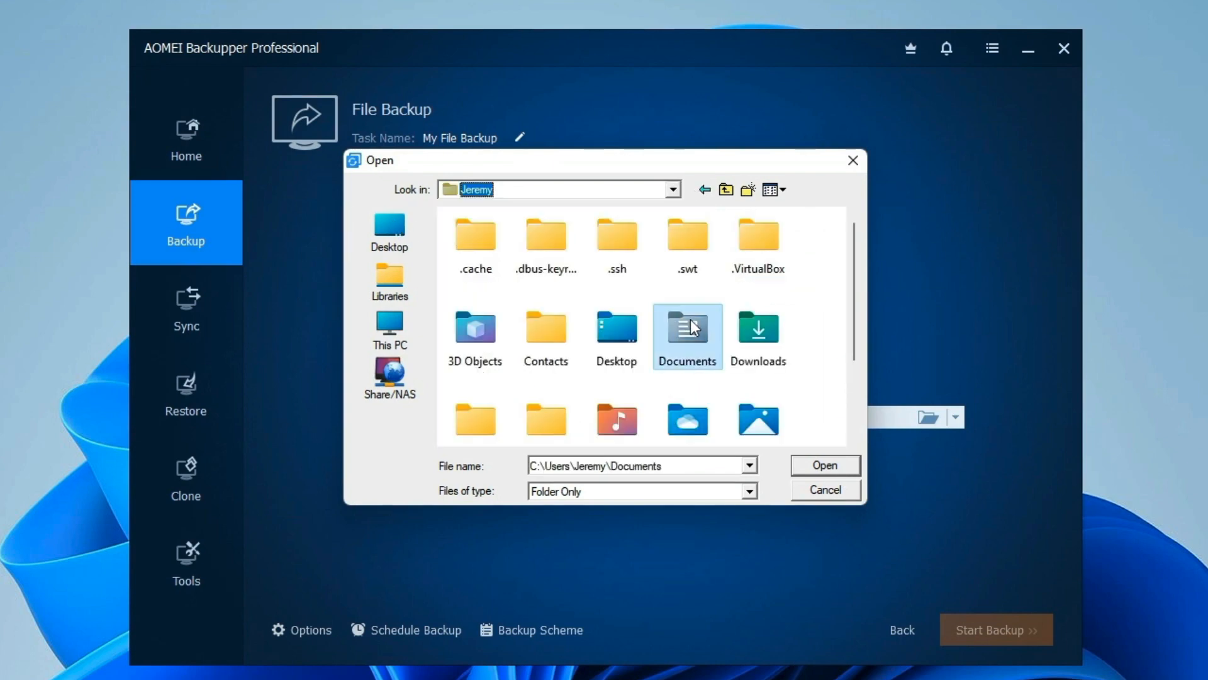
double_click(690, 324)
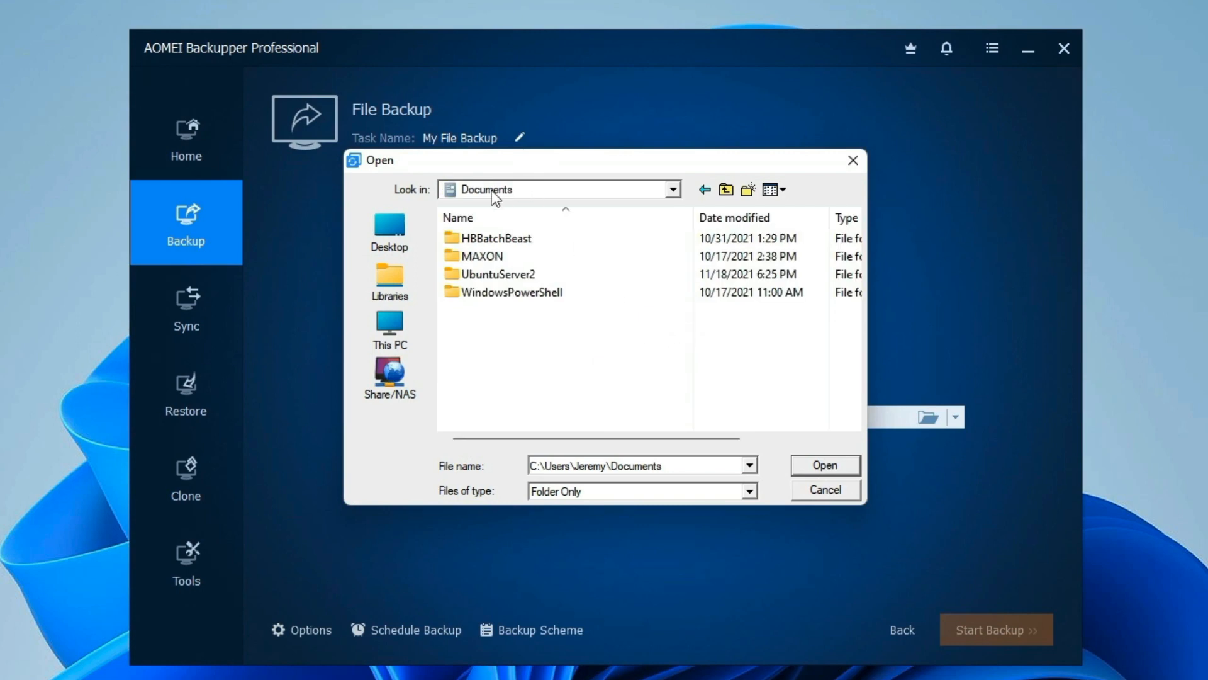
click(821, 466)
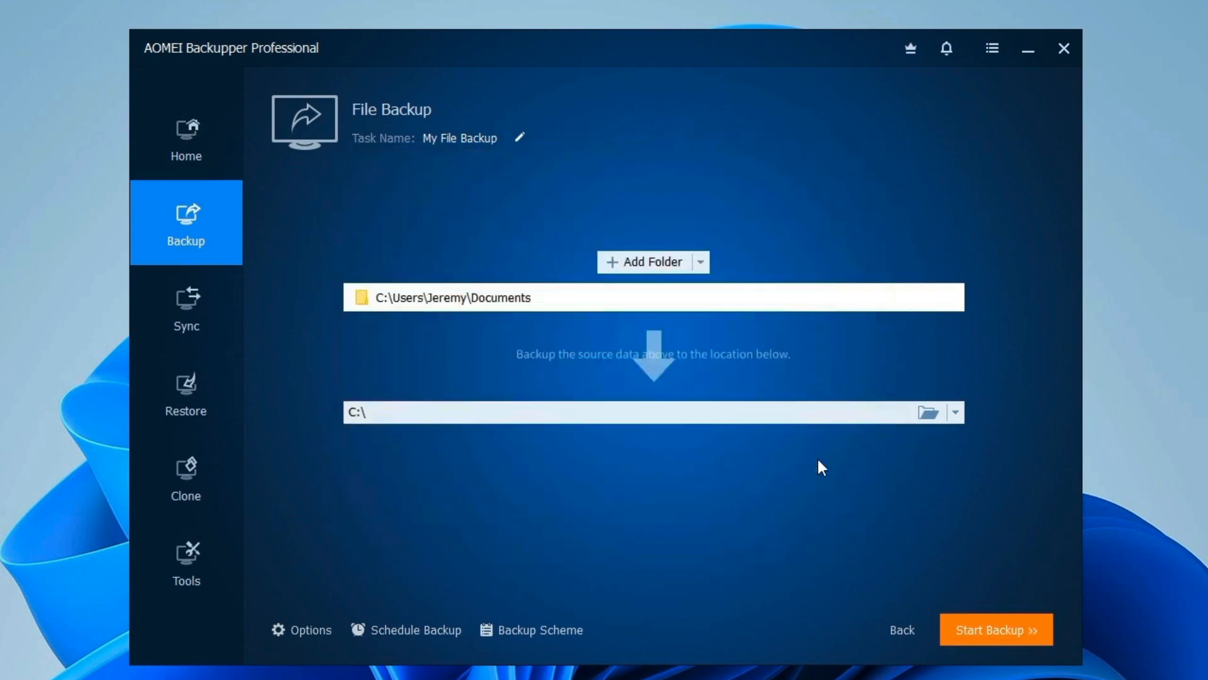
Step: Set \\172.16.74.55\Download\Test1\ as the destination and start the backup
click(750, 407)
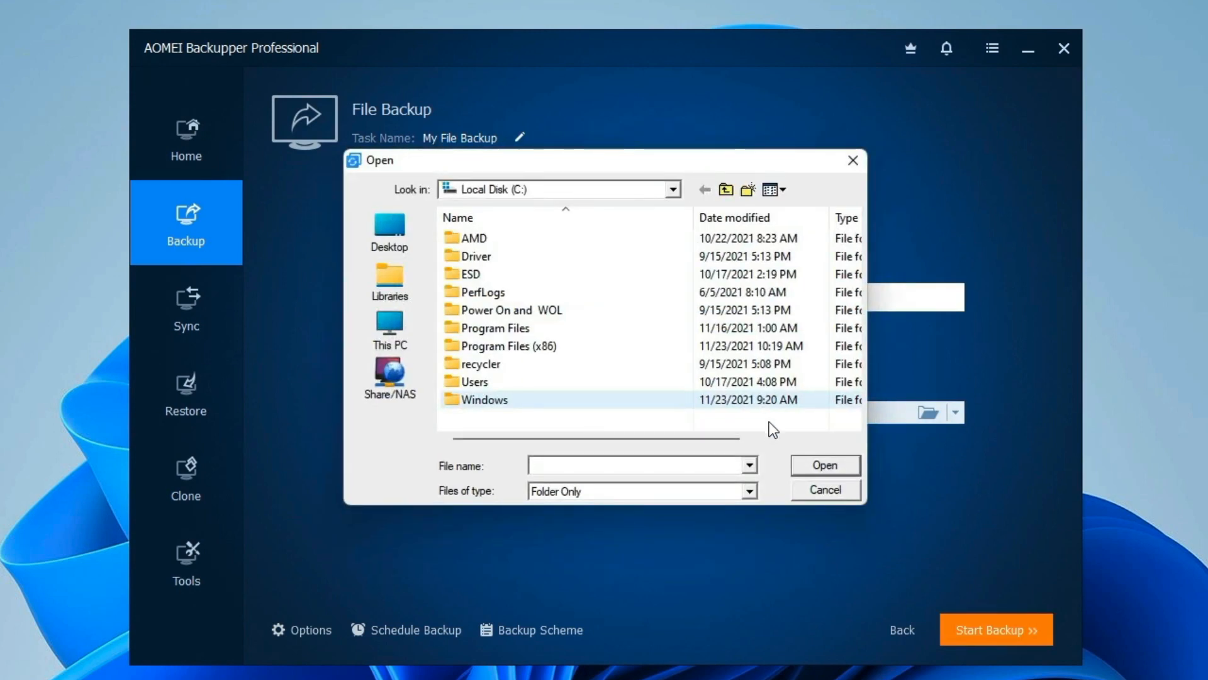
click(913, 492)
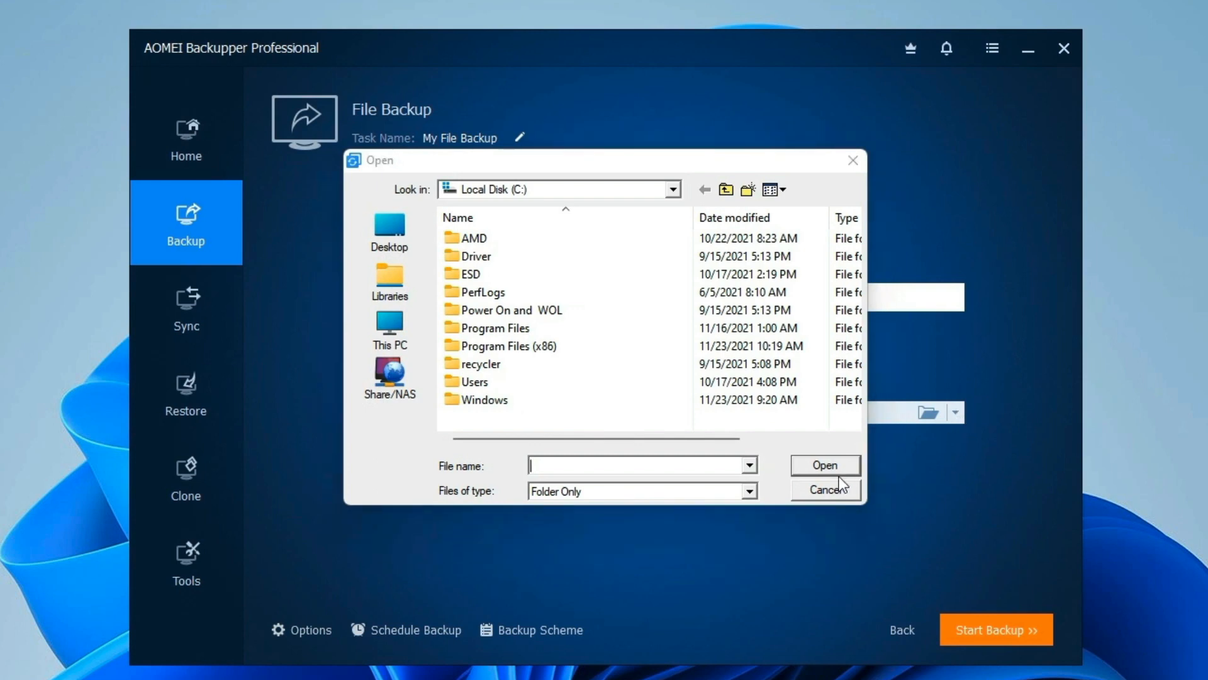
click(824, 490)
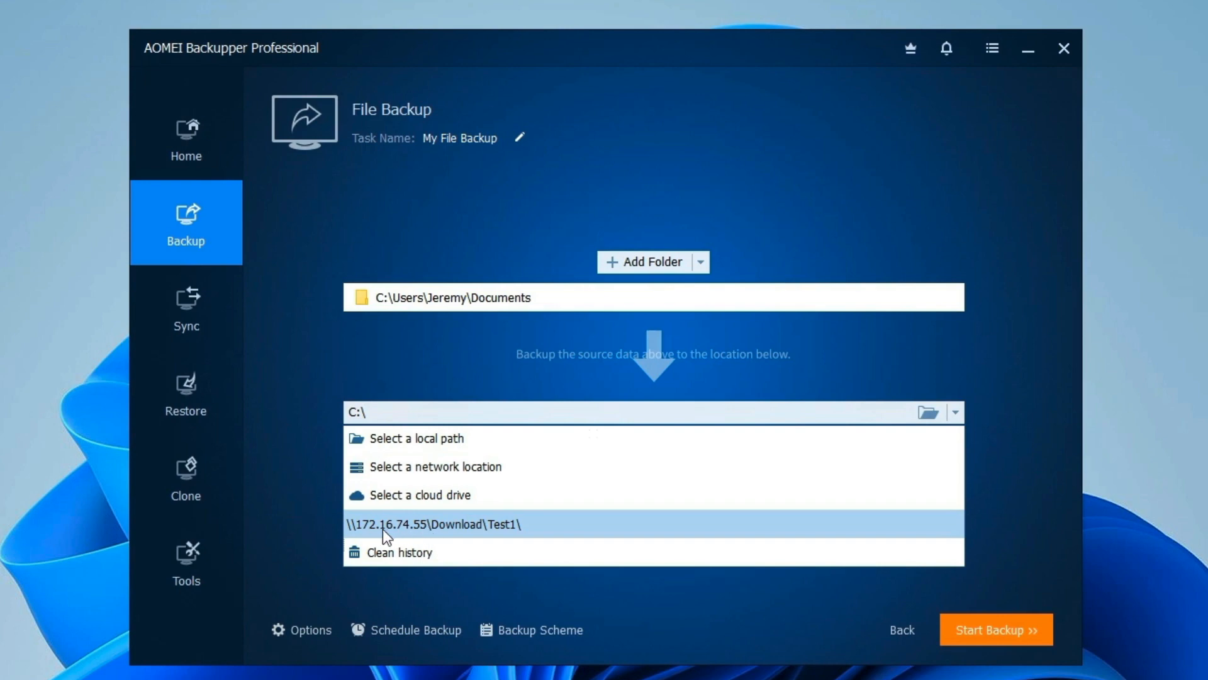
click(465, 519)
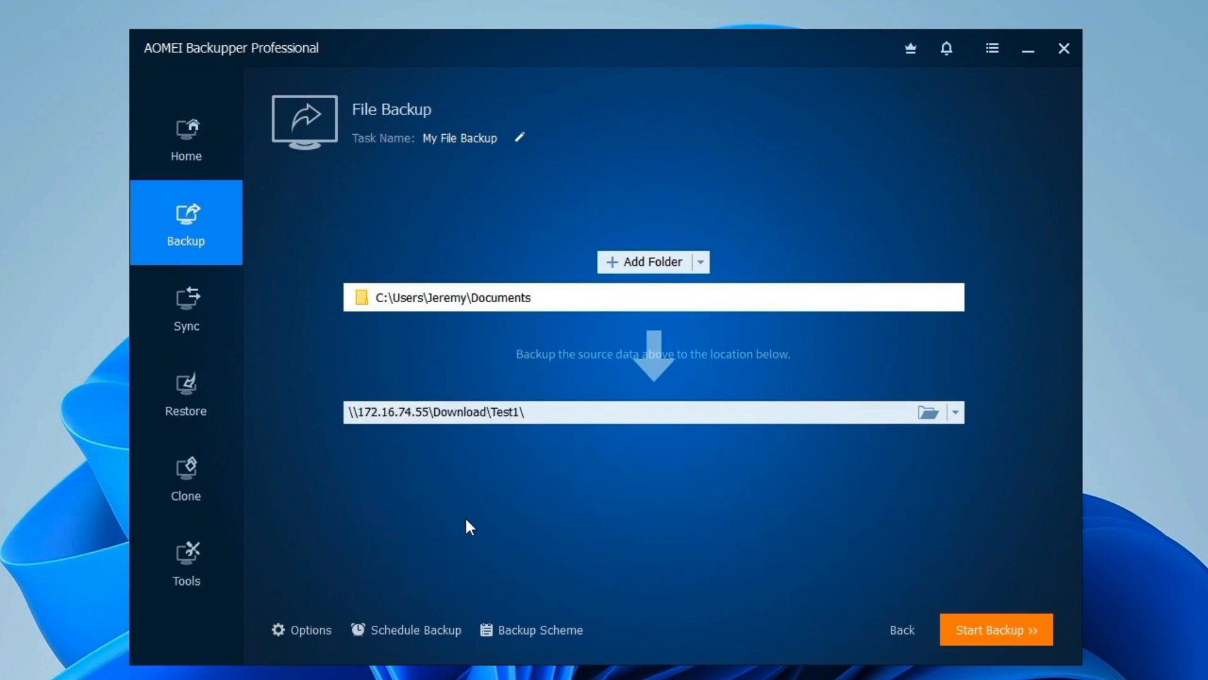
click(991, 630)
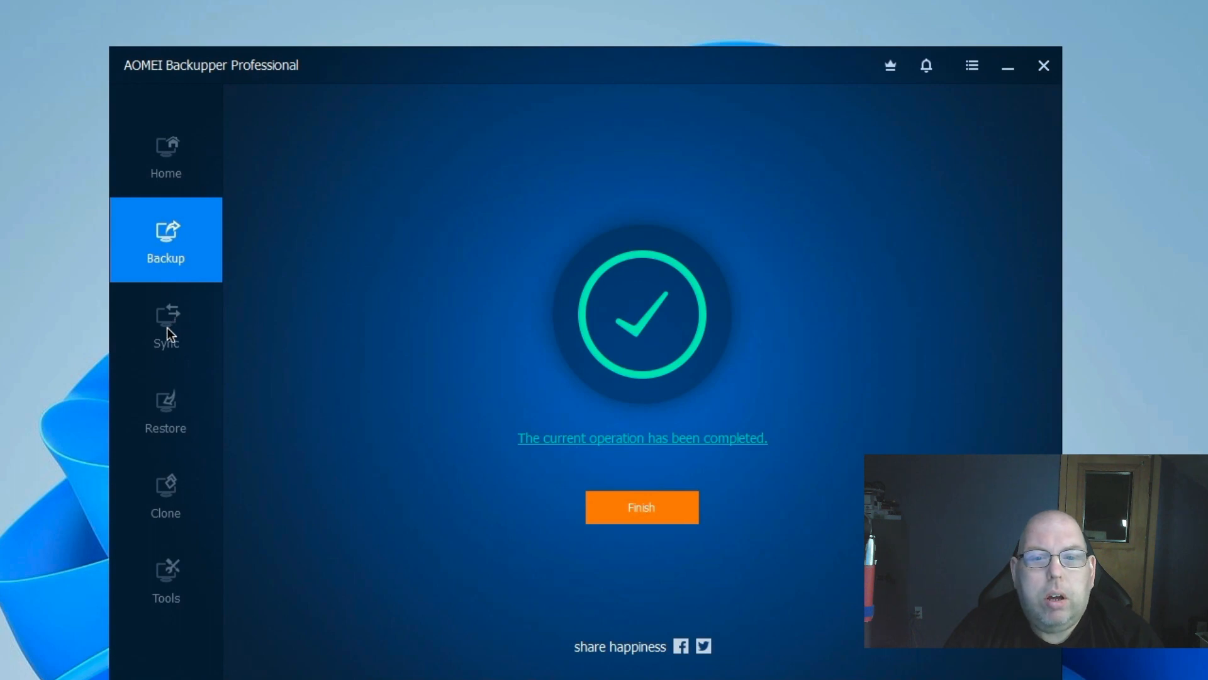
Step: Finish the completed backup, check My File Backup's action menu, then go to the Sync page
click(648, 509)
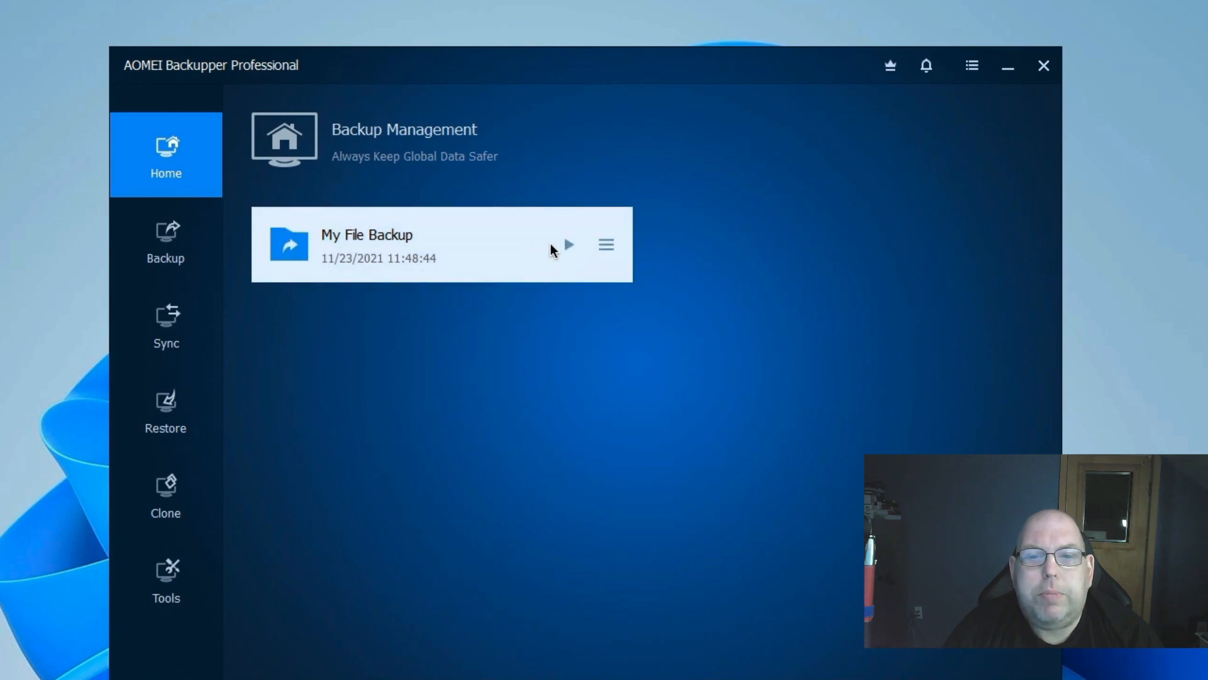
click(604, 247)
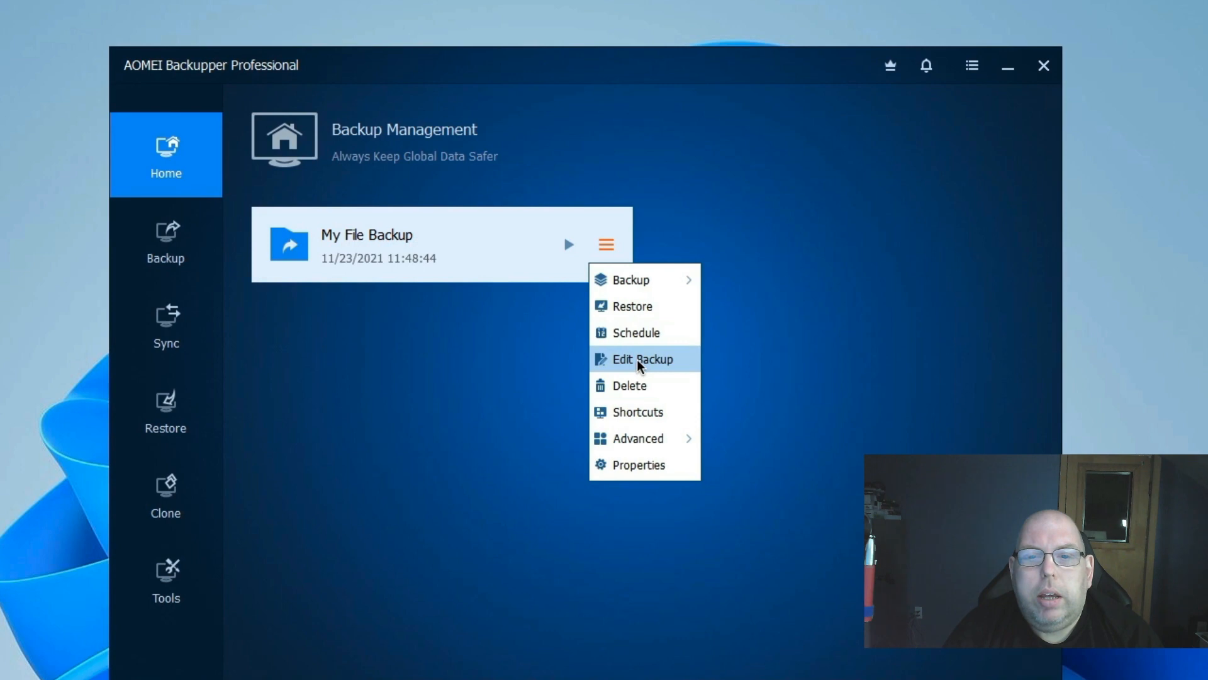
click(362, 336)
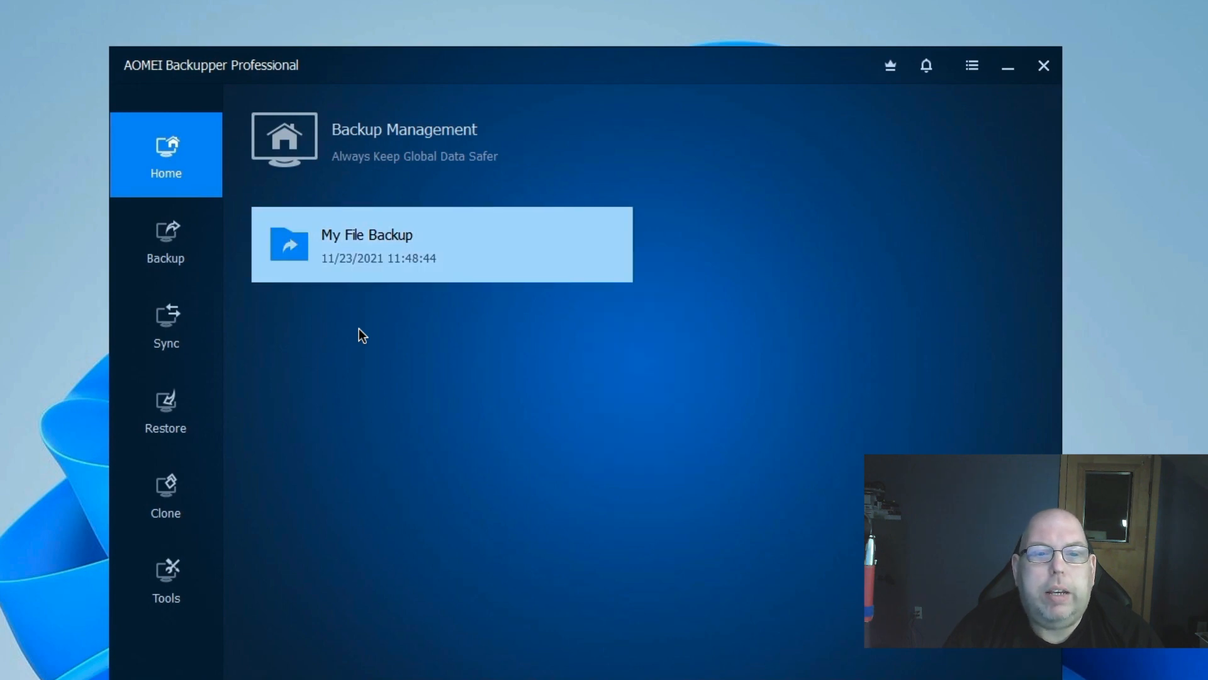
click(172, 321)
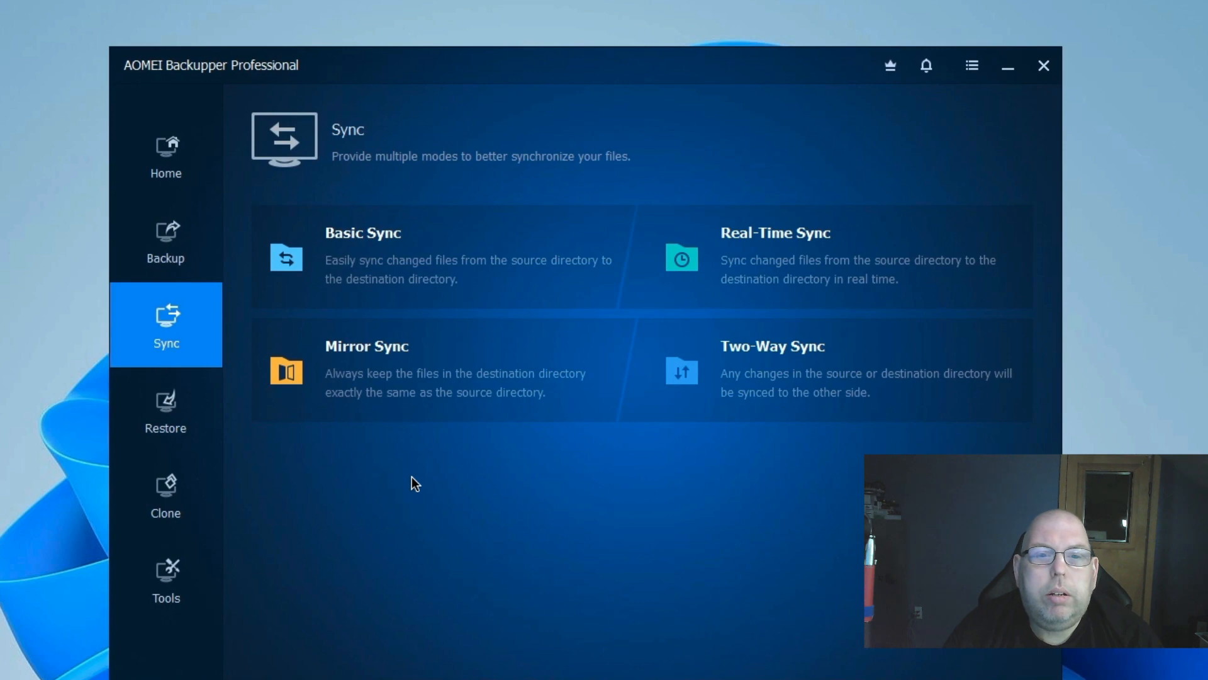
Step: Begin a Basic Sync task and browse for a source folder without picking one
click(357, 250)
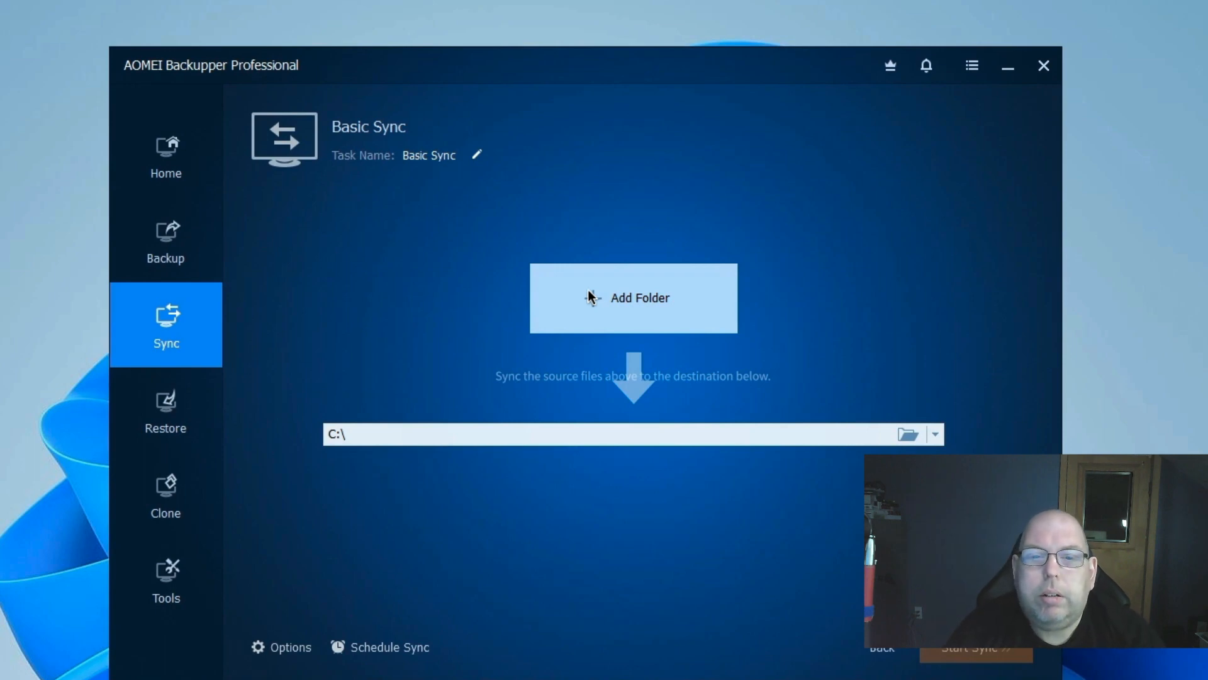
click(591, 297)
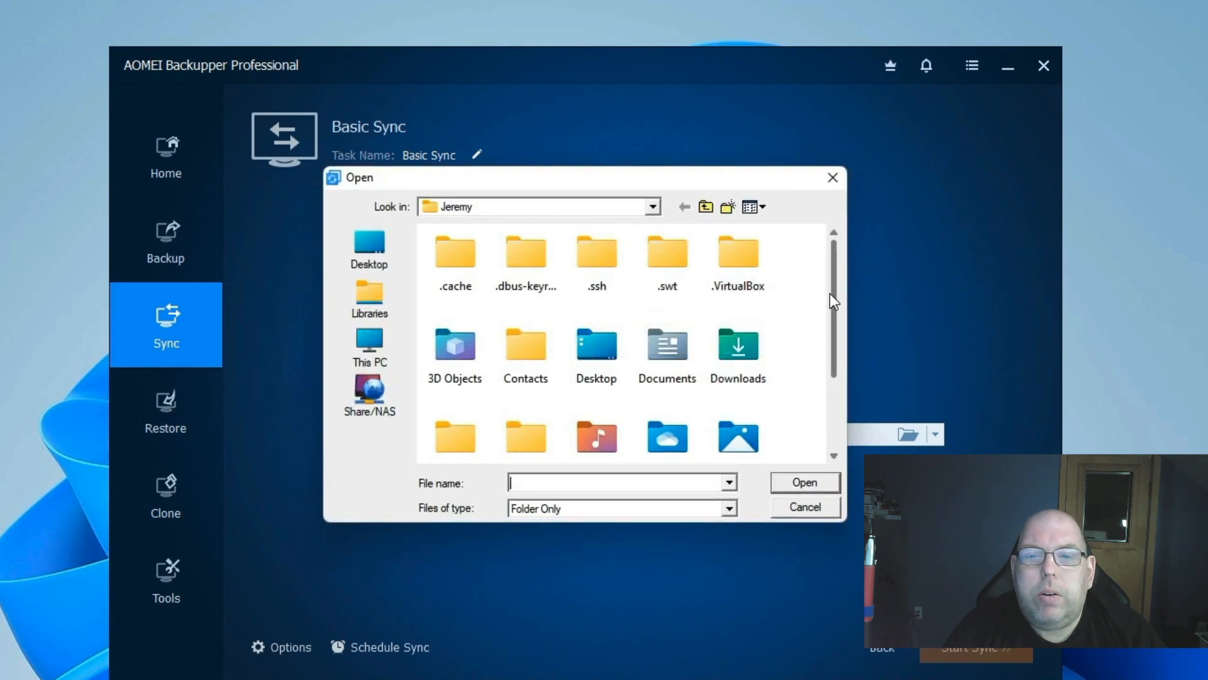
drag(833, 288, 851, 194)
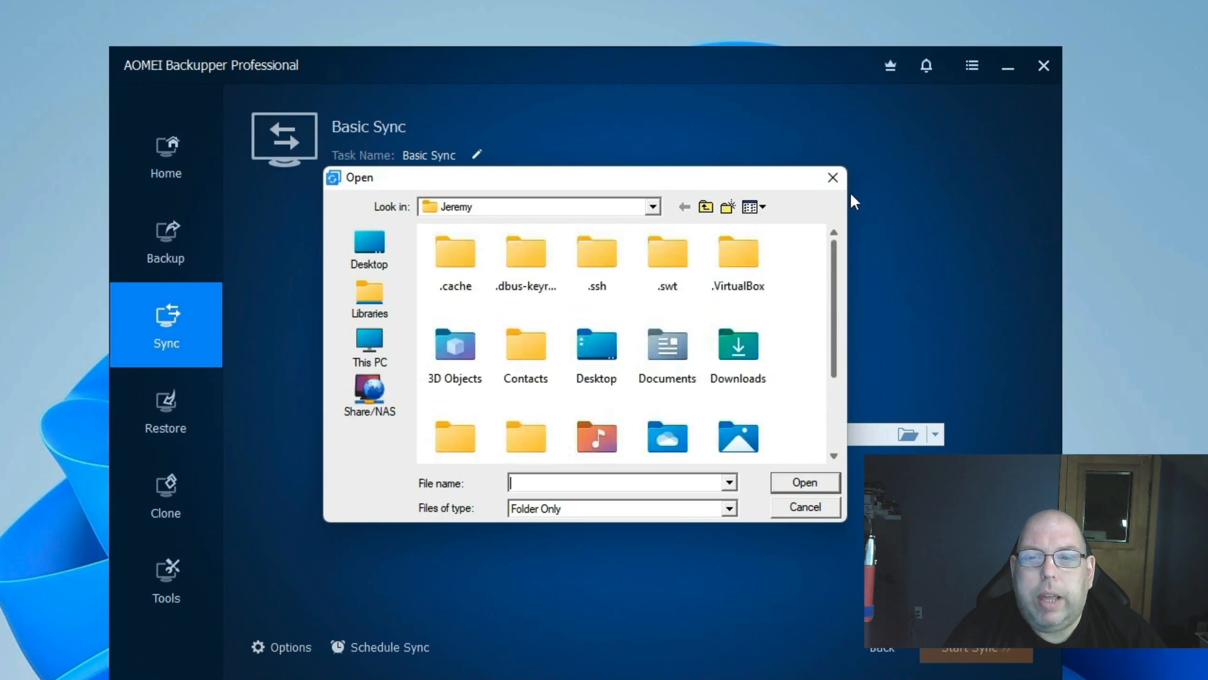
click(815, 506)
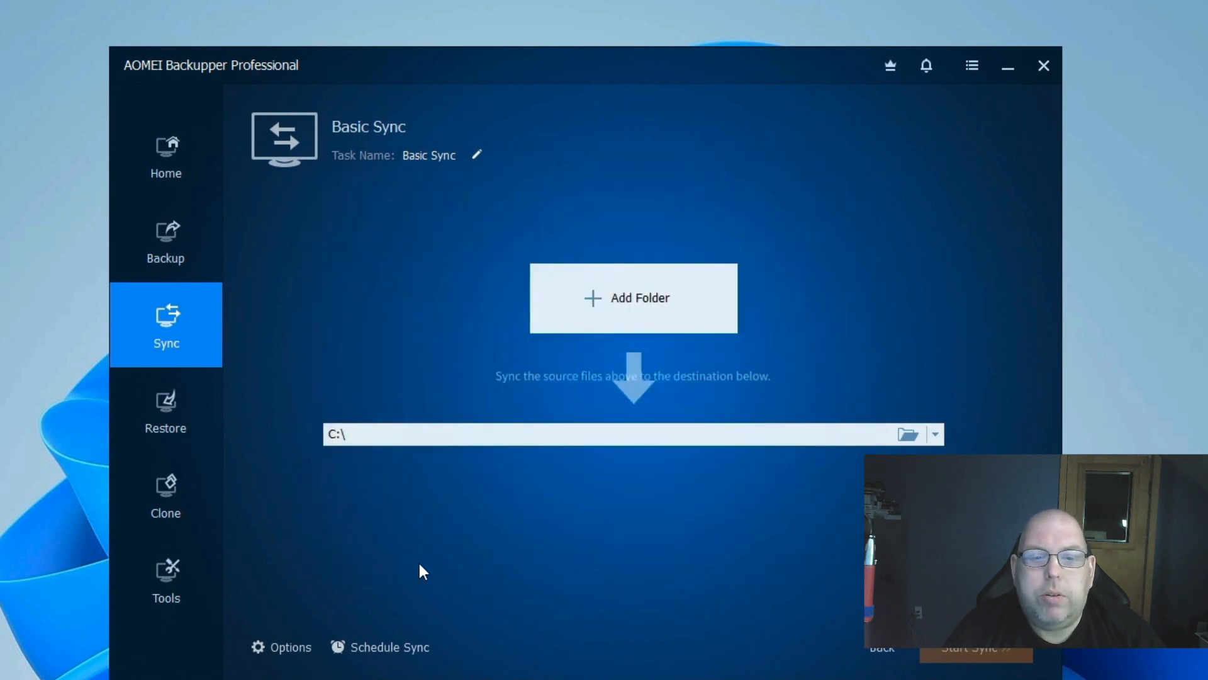
Step: Review the Command and Advanced tabs of the sync settings
click(280, 648)
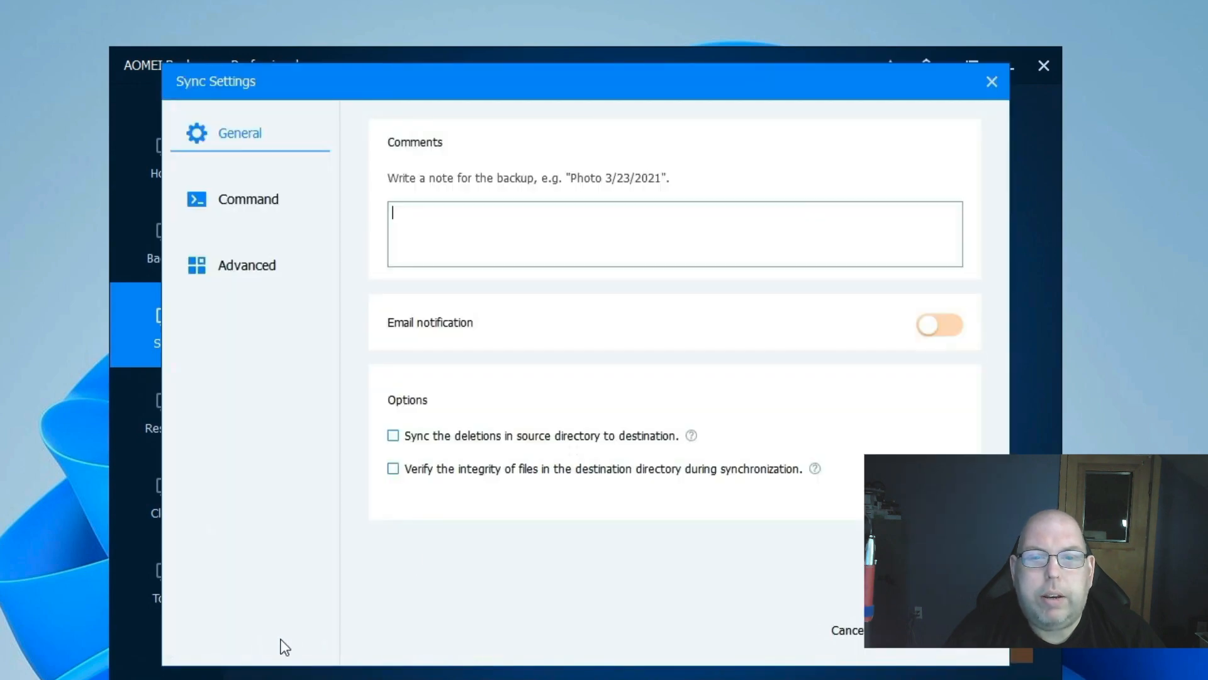
click(240, 199)
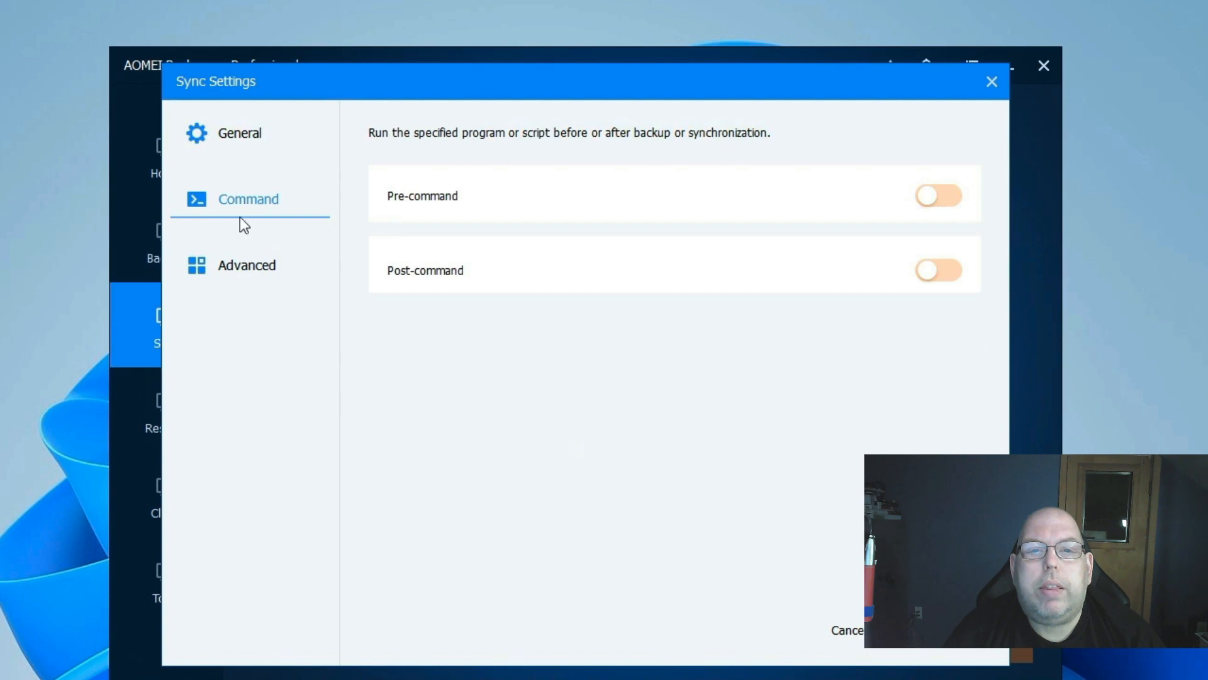
click(235, 267)
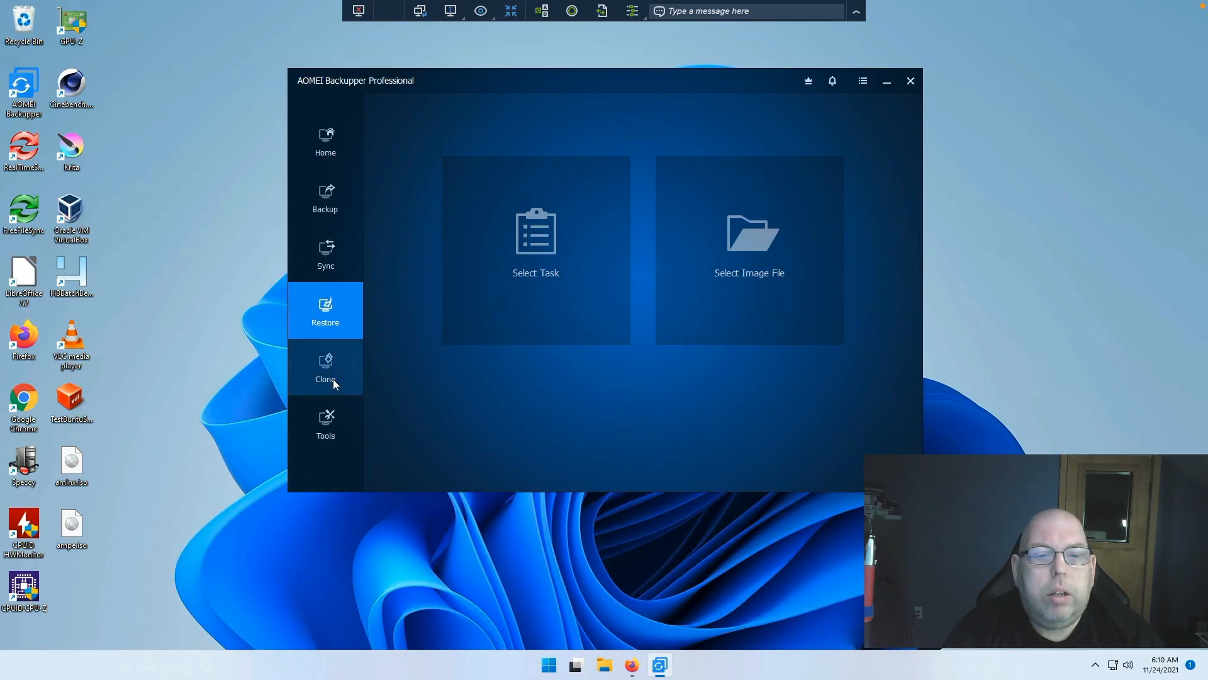
Step: View the Clone and Tools pages, then switch to the AOMEI upgrade pricing page in Firefox
click(332, 362)
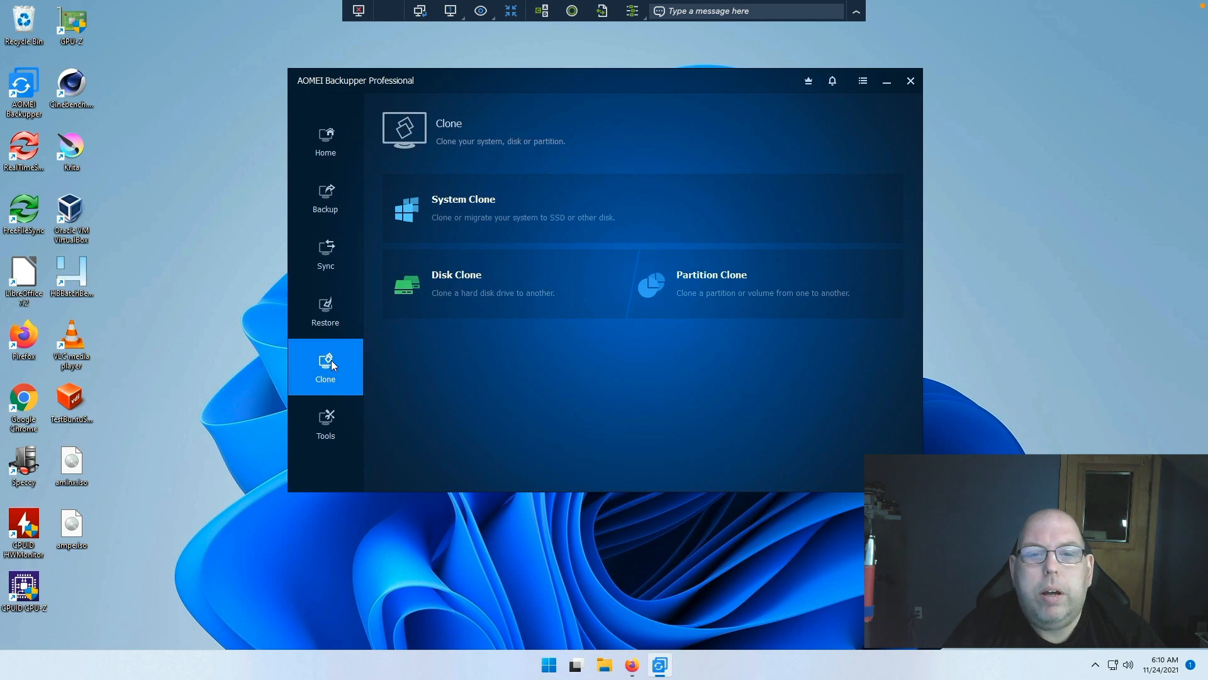
click(320, 423)
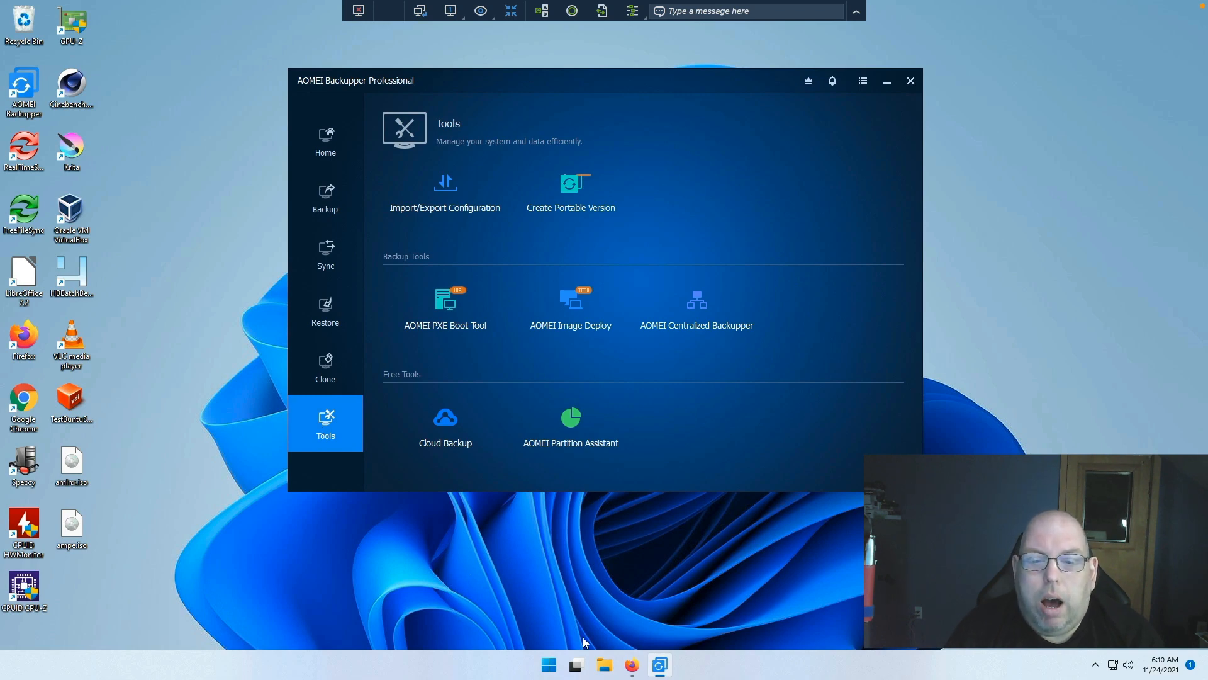
click(632, 665)
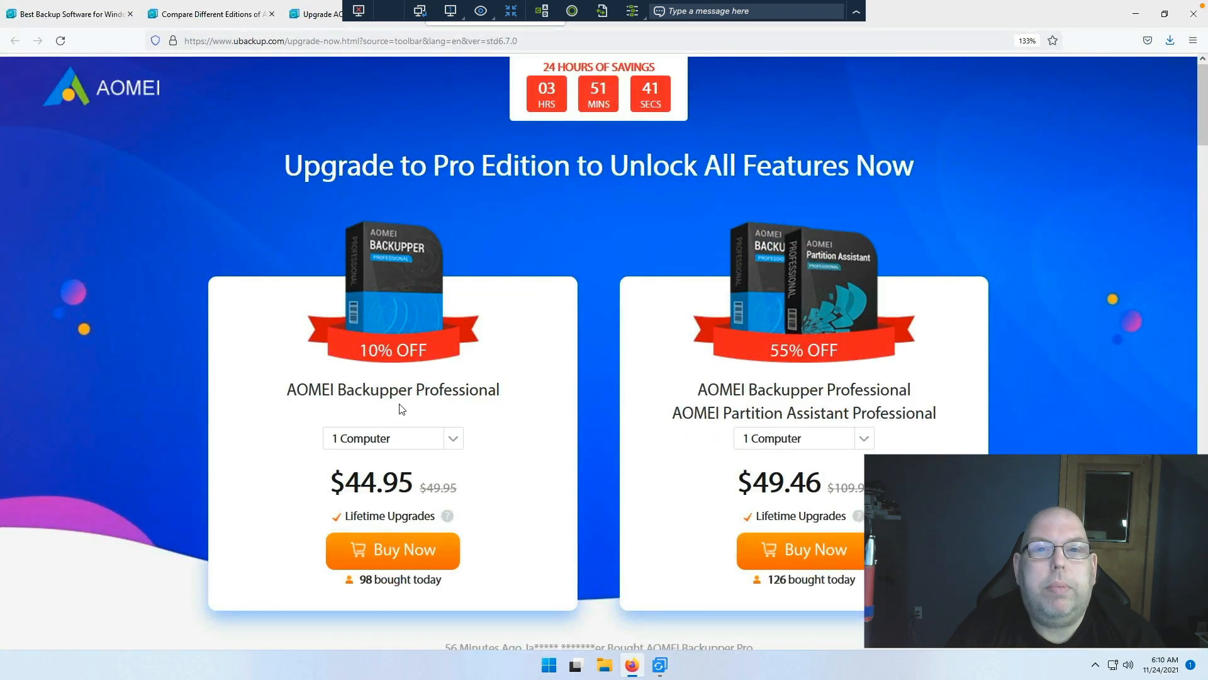
Step: Show the Editions Comparison page: Professional $49.95, Workstation $59.95, Server $199.00
click(197, 18)
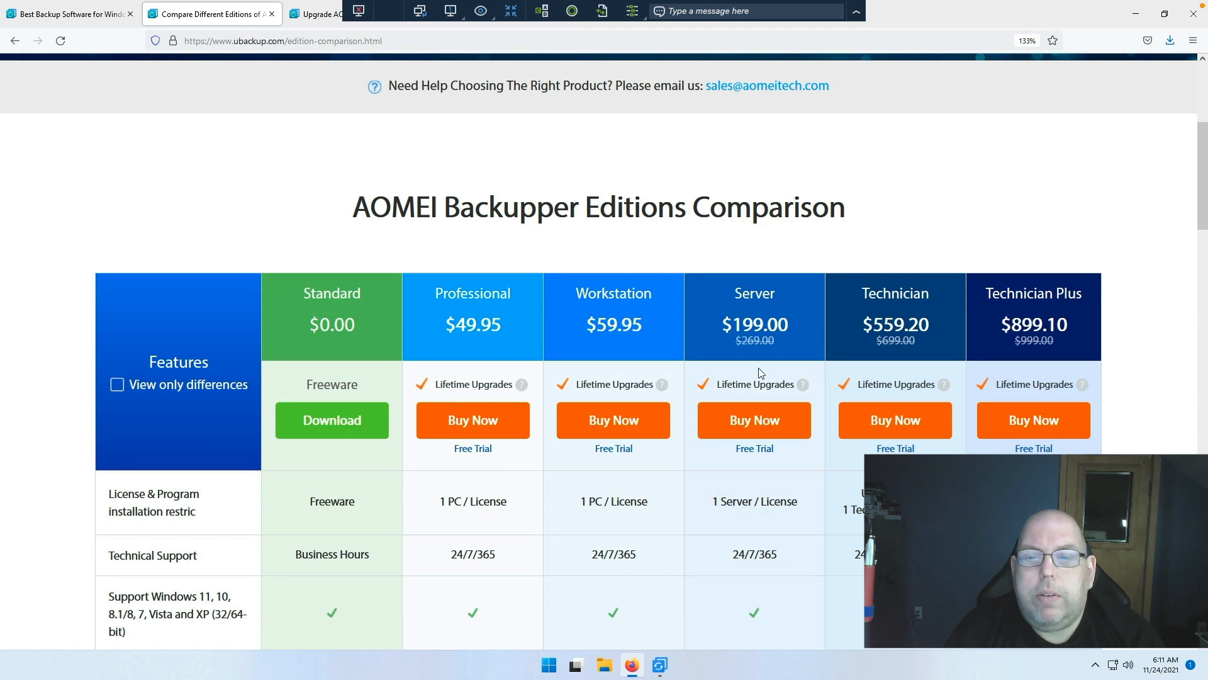
mouse_move(812, 394)
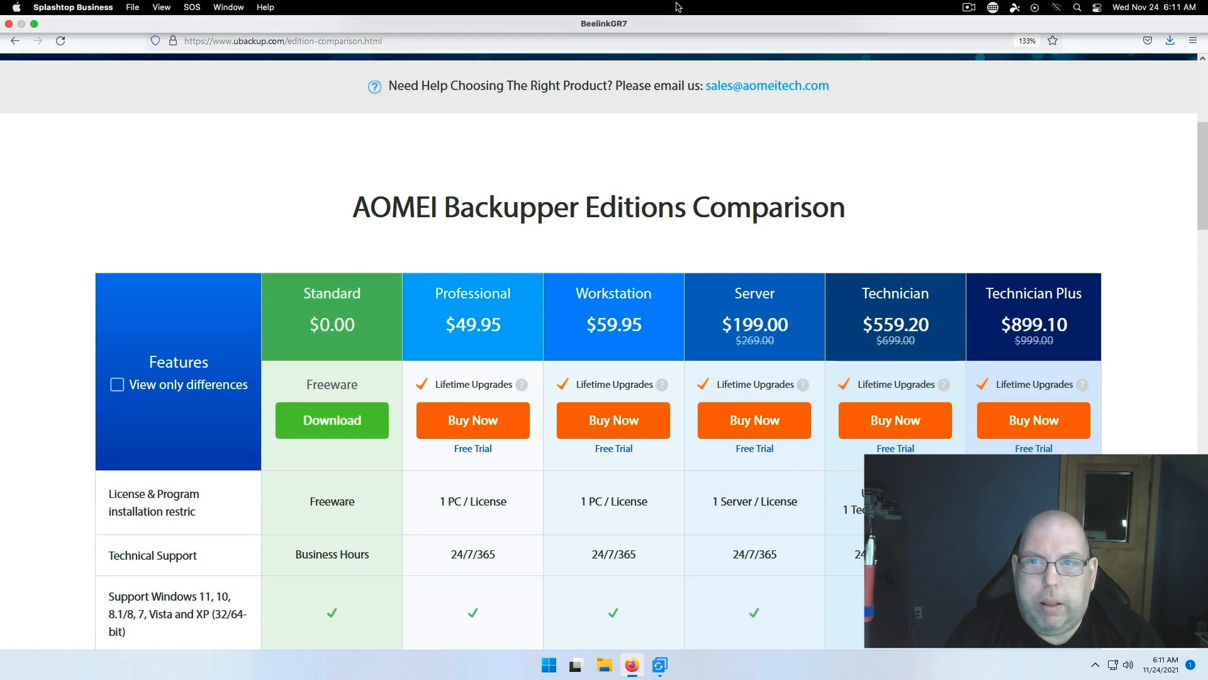
click(858, 12)
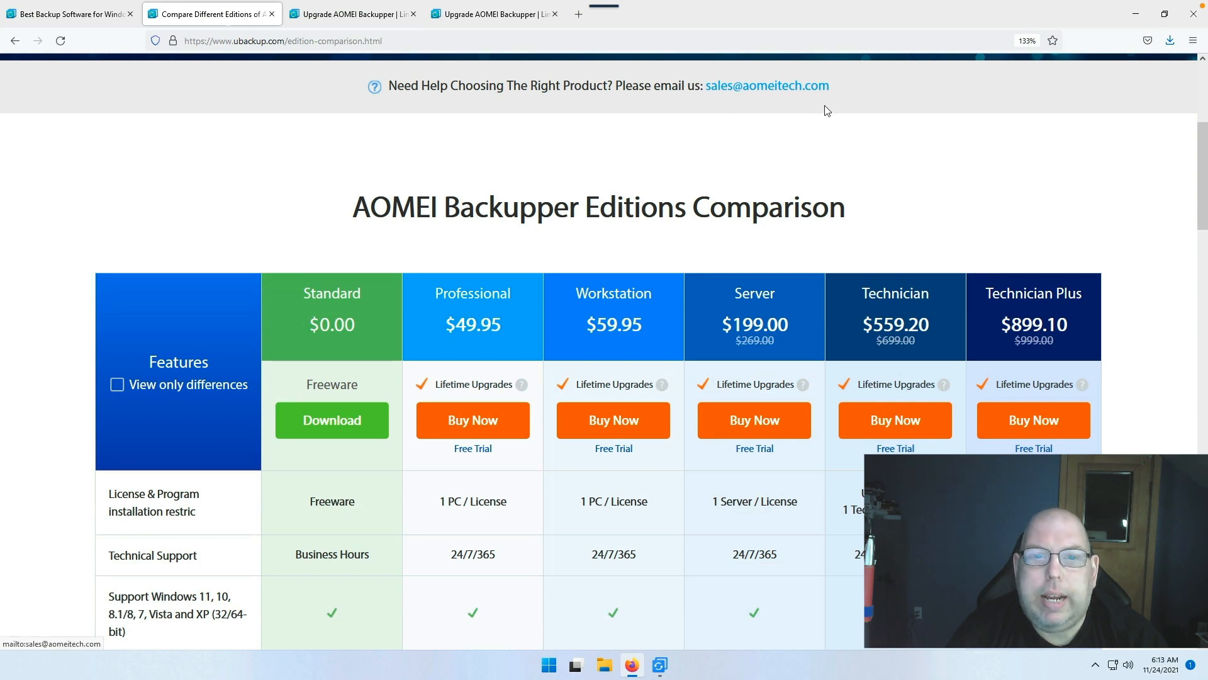
Step: Scroll the editions comparison table down to the 90-Day Money Back Guarantee and site footer
scroll(827, 162, up, 4)
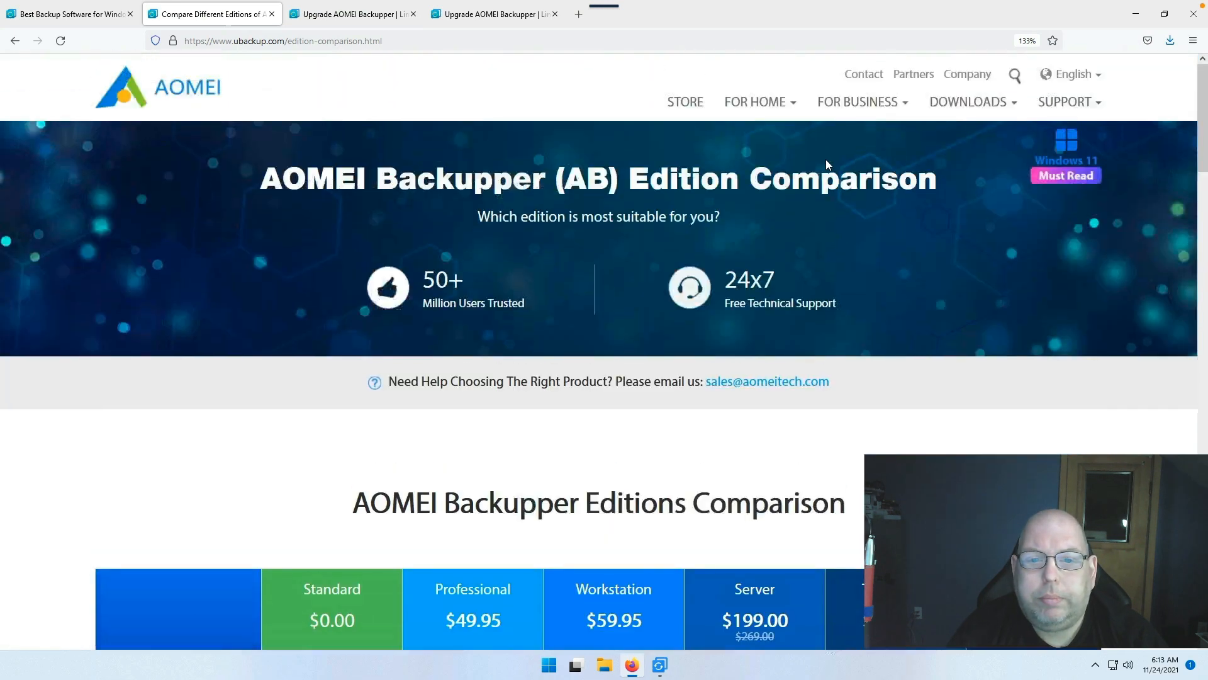
scroll(827, 161, down, 3)
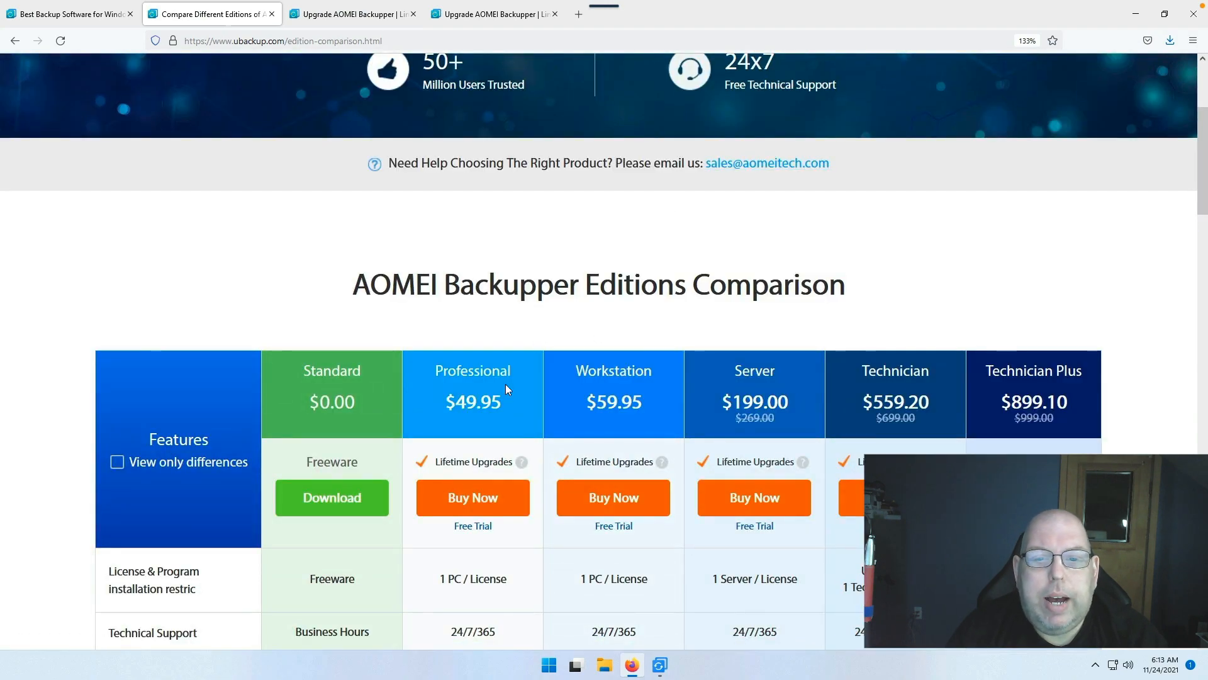
scroll(480, 297, down, 3)
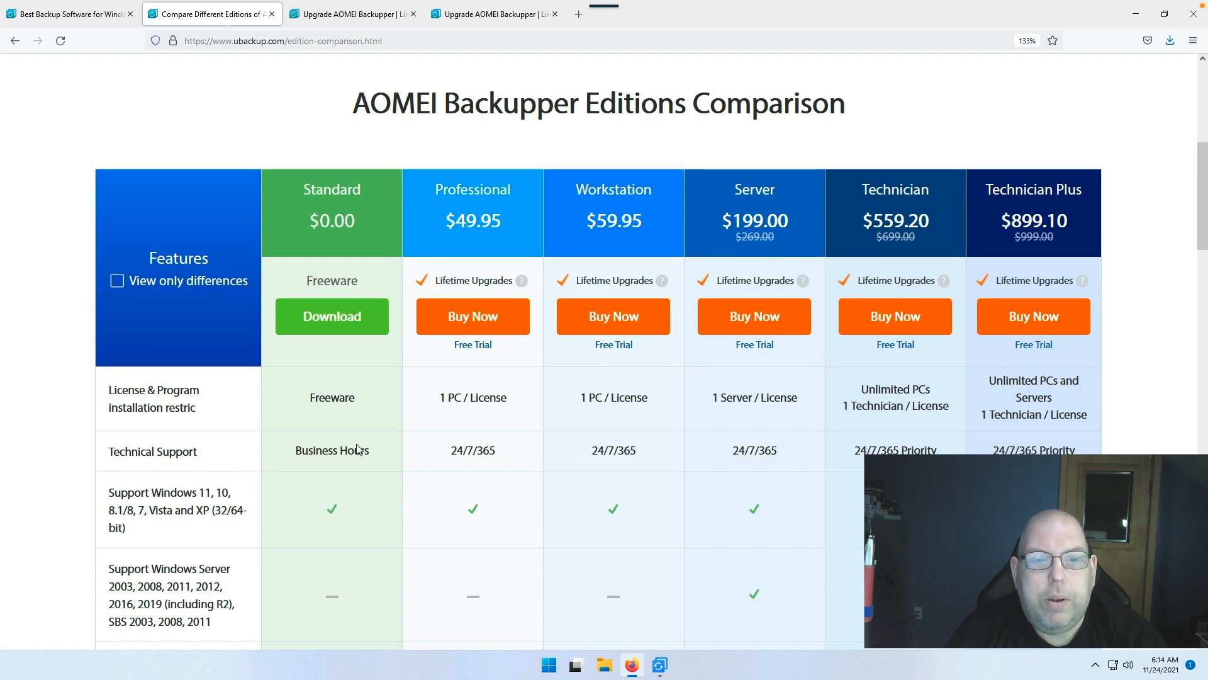
scroll(395, 451, down, 15)
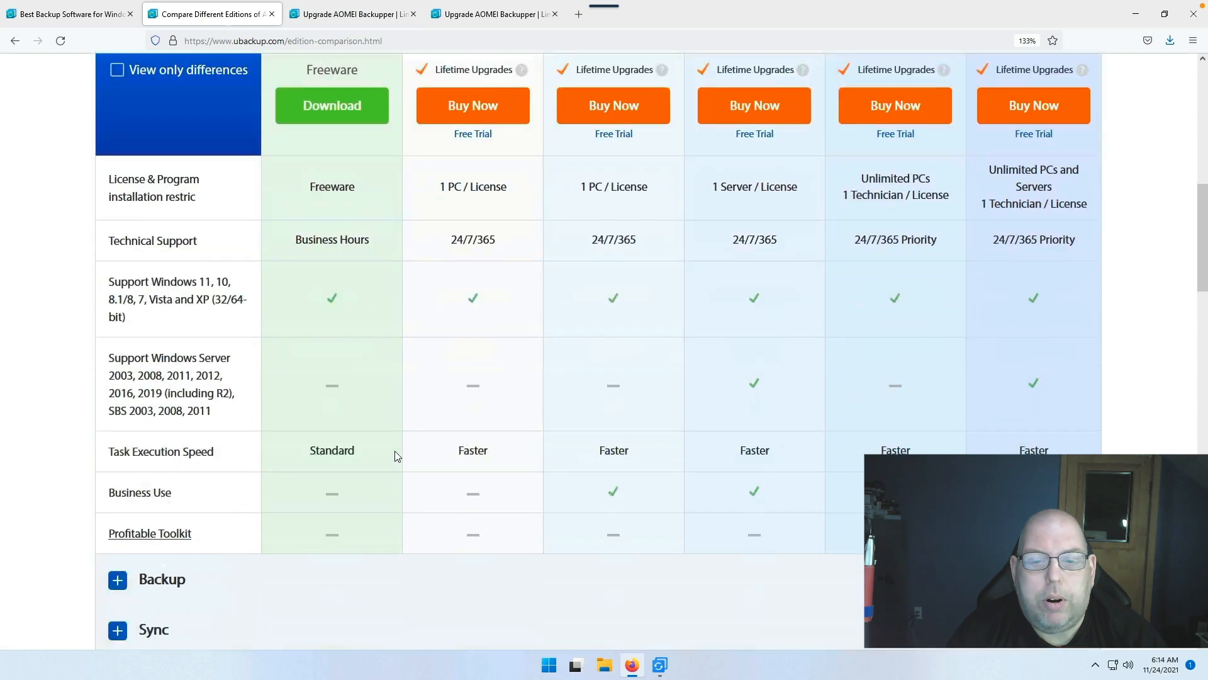
scroll(400, 463, down, 10)
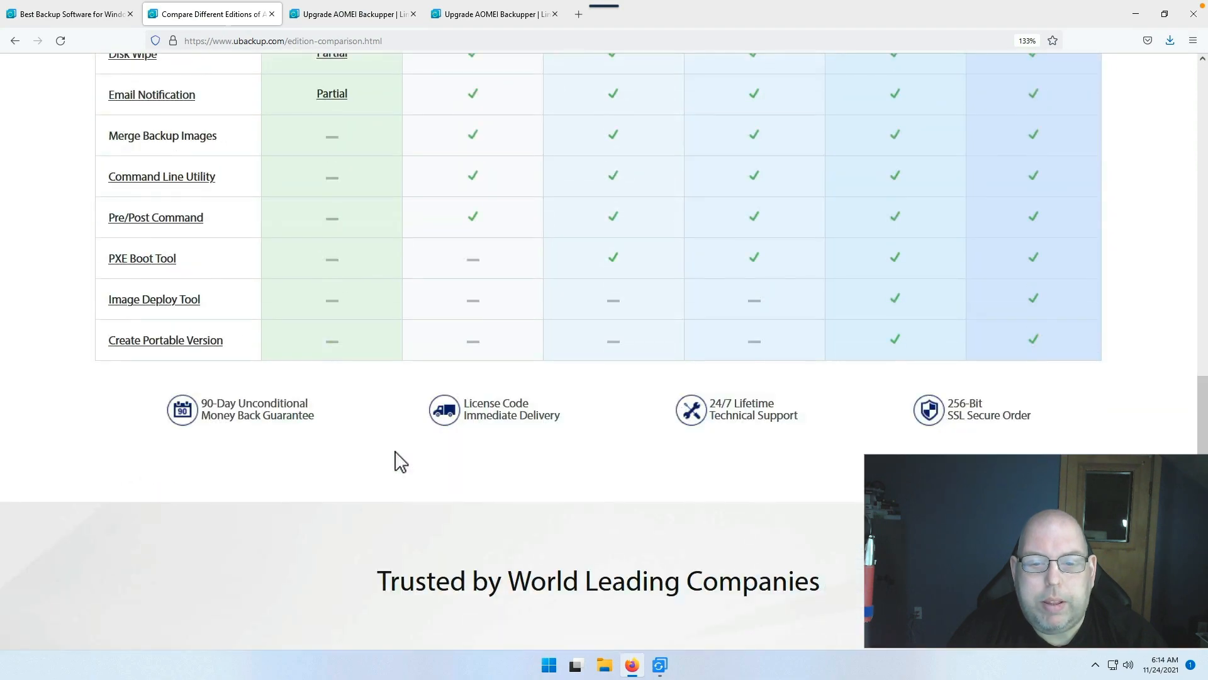
scroll(395, 451, down, 3)
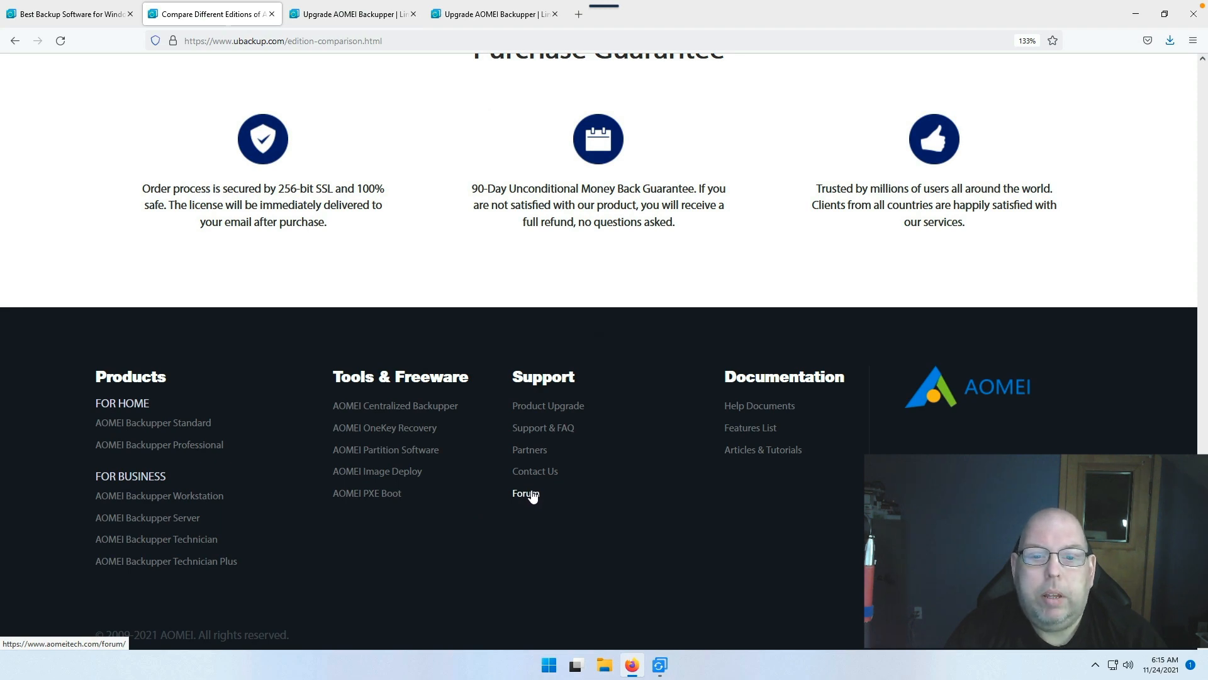
Step: Glance at the AOMEI user forum, then return to the editions comparison page
click(522, 499)
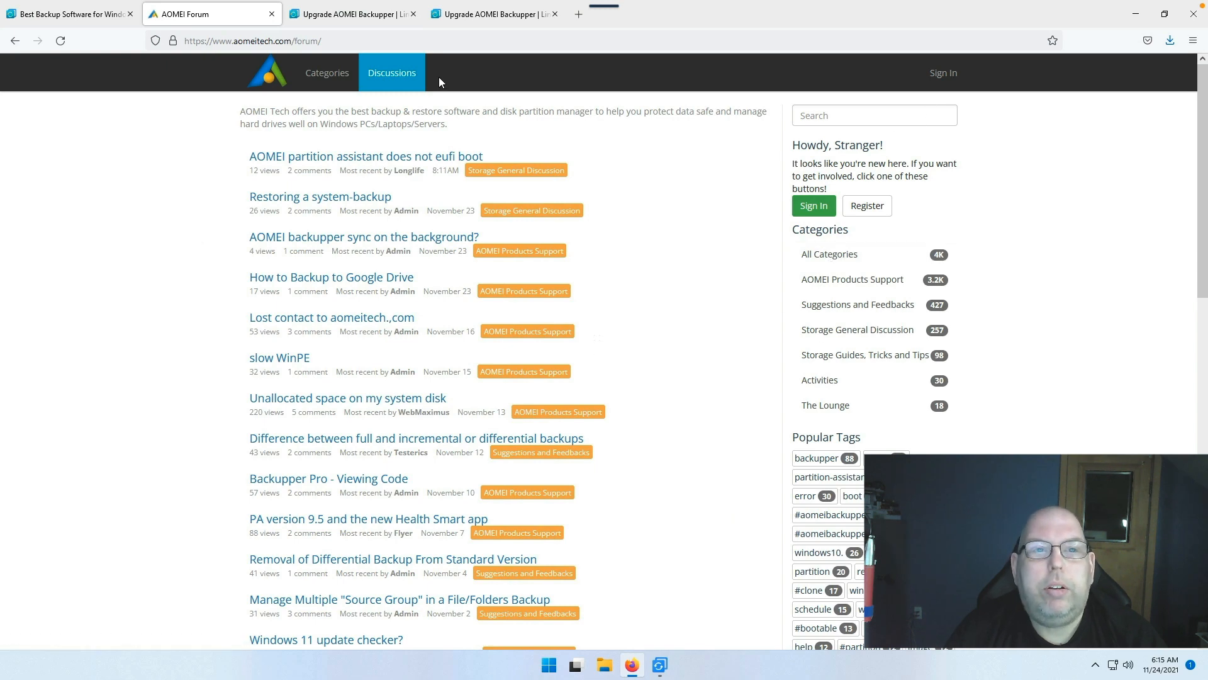
click(71, 24)
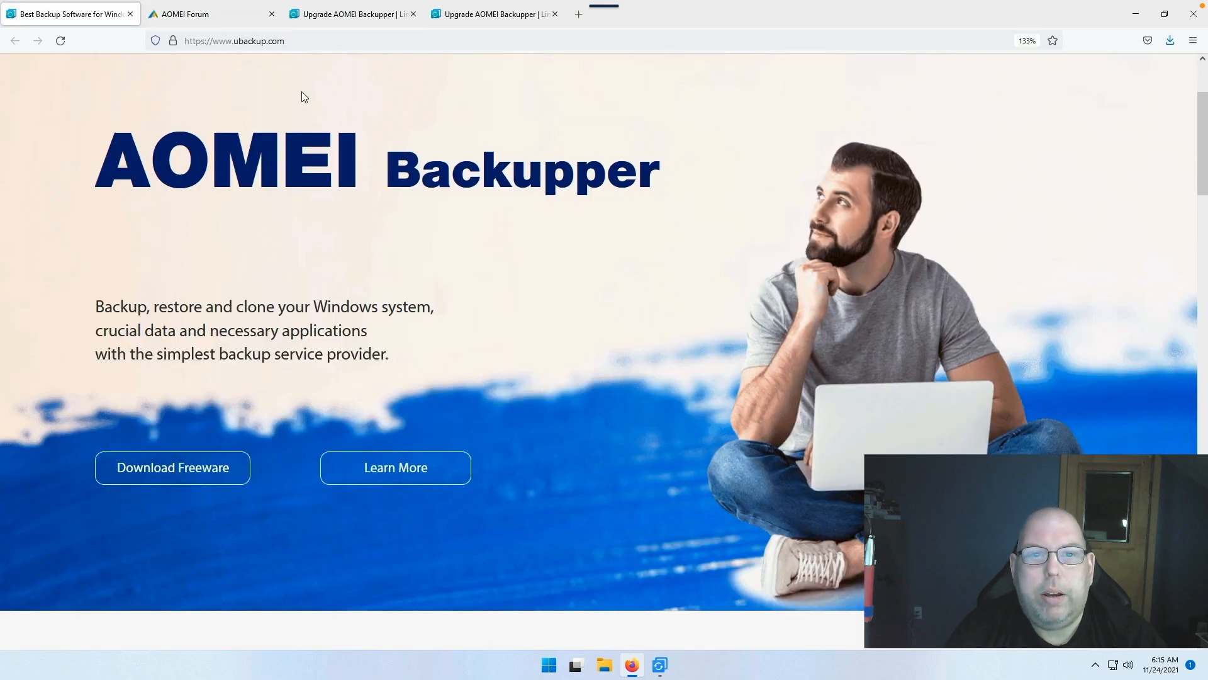
click(211, 18)
click(15, 40)
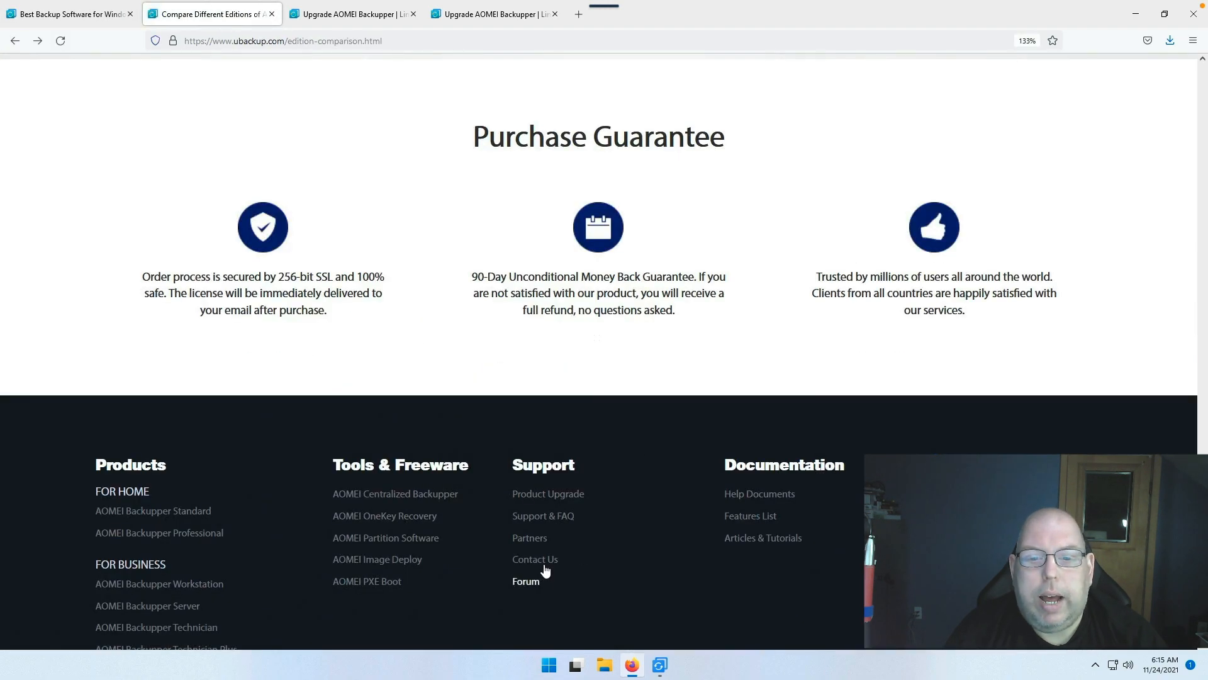
Step: Review the Contact AOMEI Technology page's Technical Support, Sales & Order, Partner and Complaint email contacts
click(543, 560)
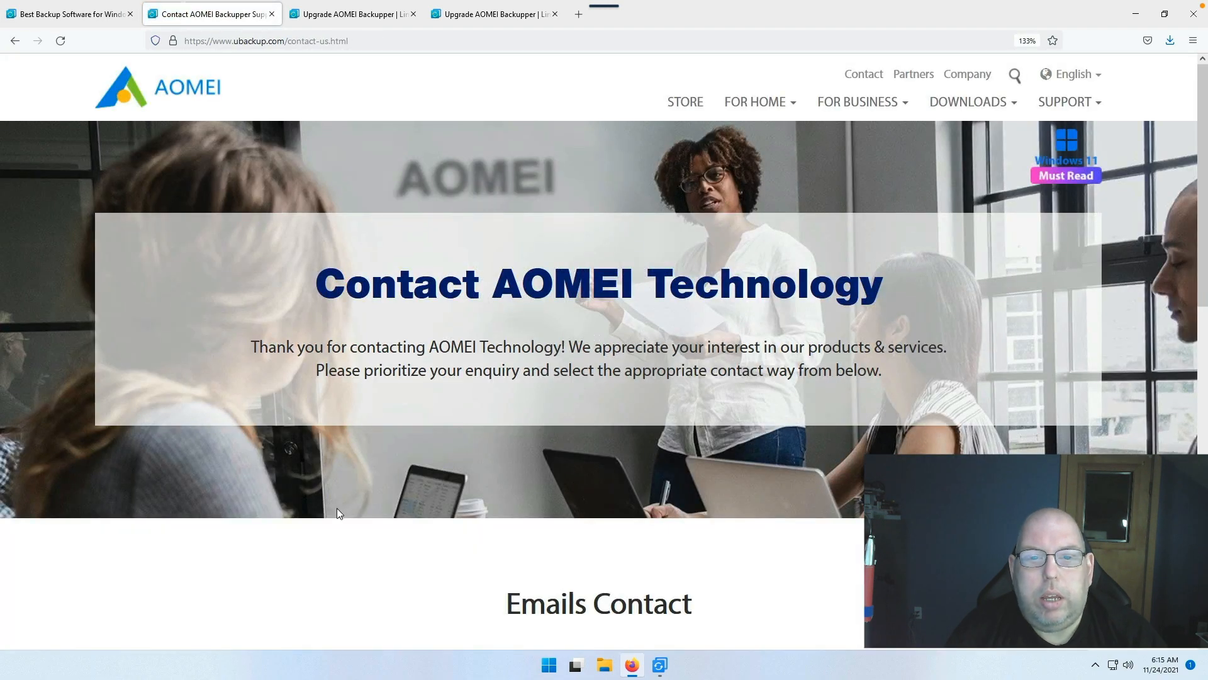
scroll(337, 508, down, 5)
scroll(337, 513, down, 1)
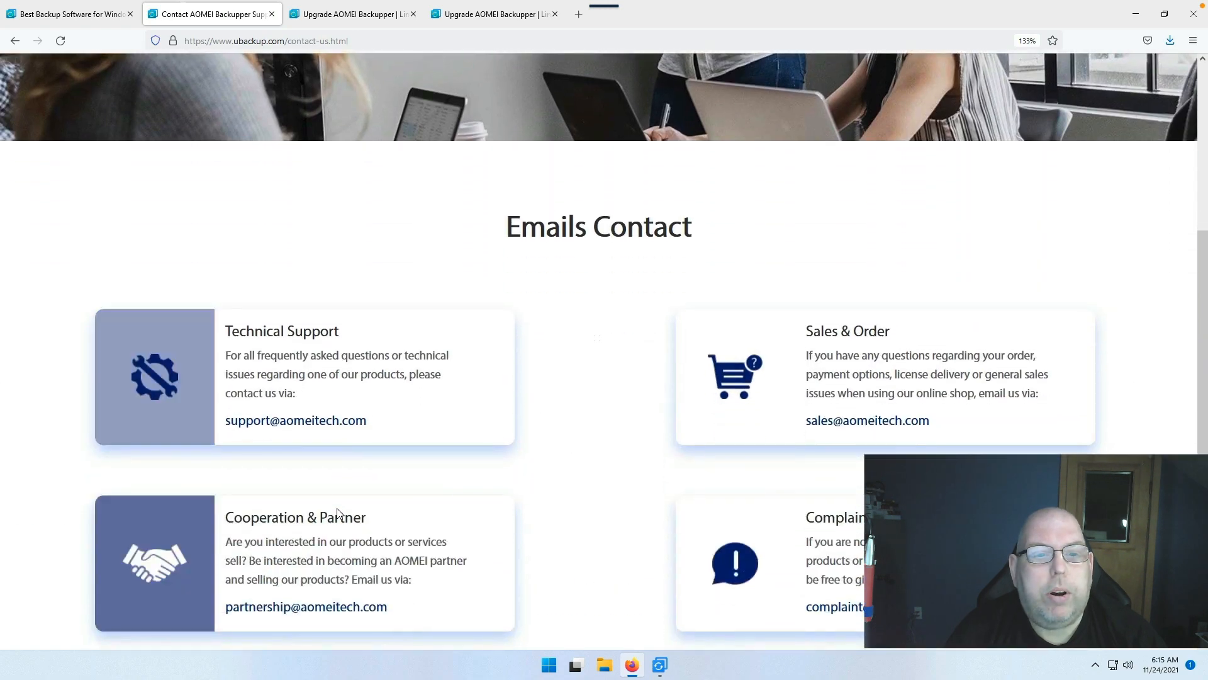
scroll(531, 448, down, 3)
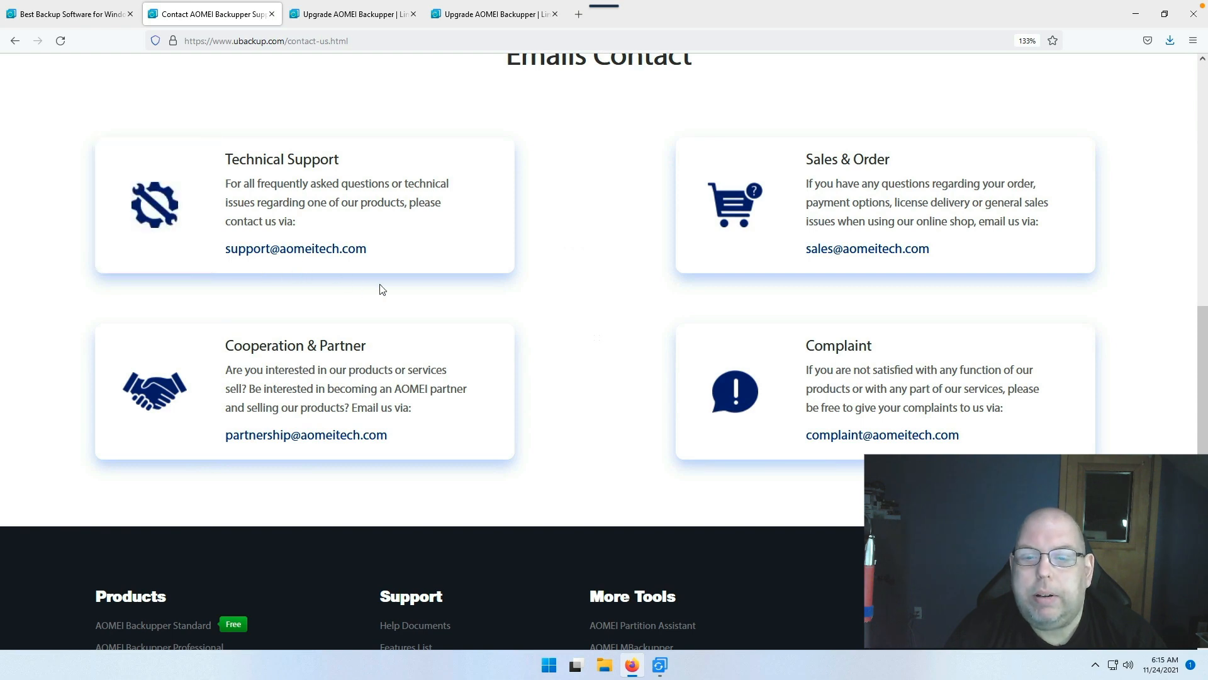
scroll(223, 125, up, 10)
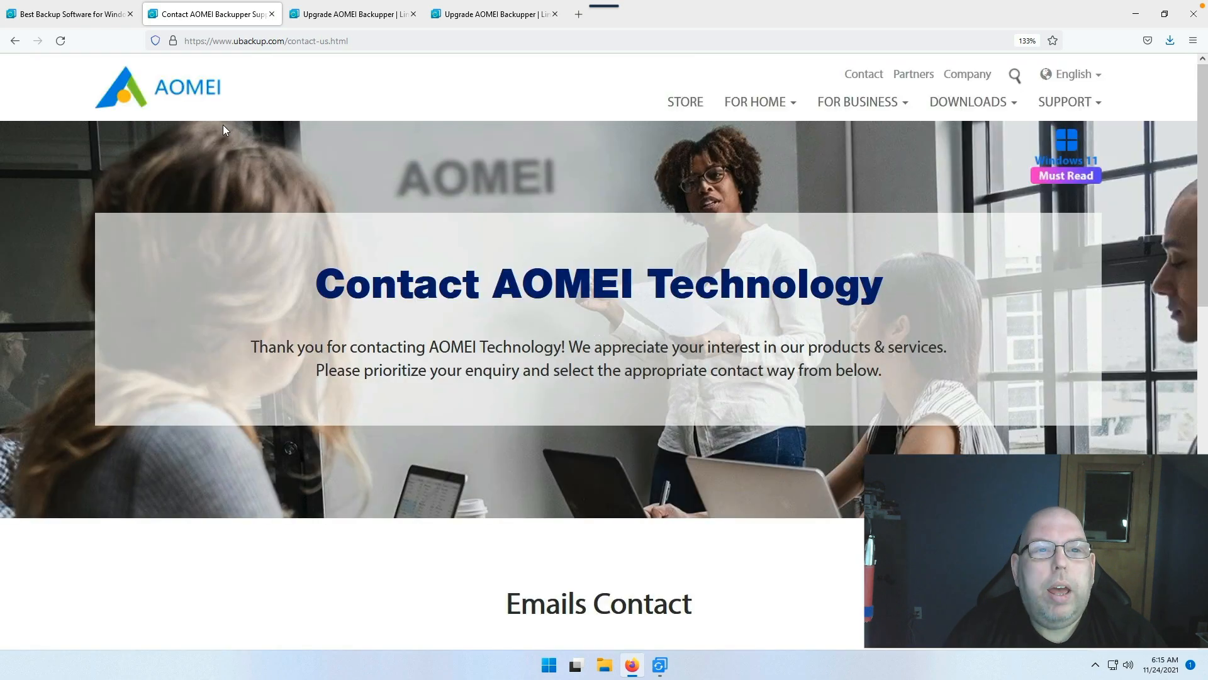
Step: Close the Contact tab and both Upgrade AOMEI Backupper tabs, leaving only the homepage
click(271, 15)
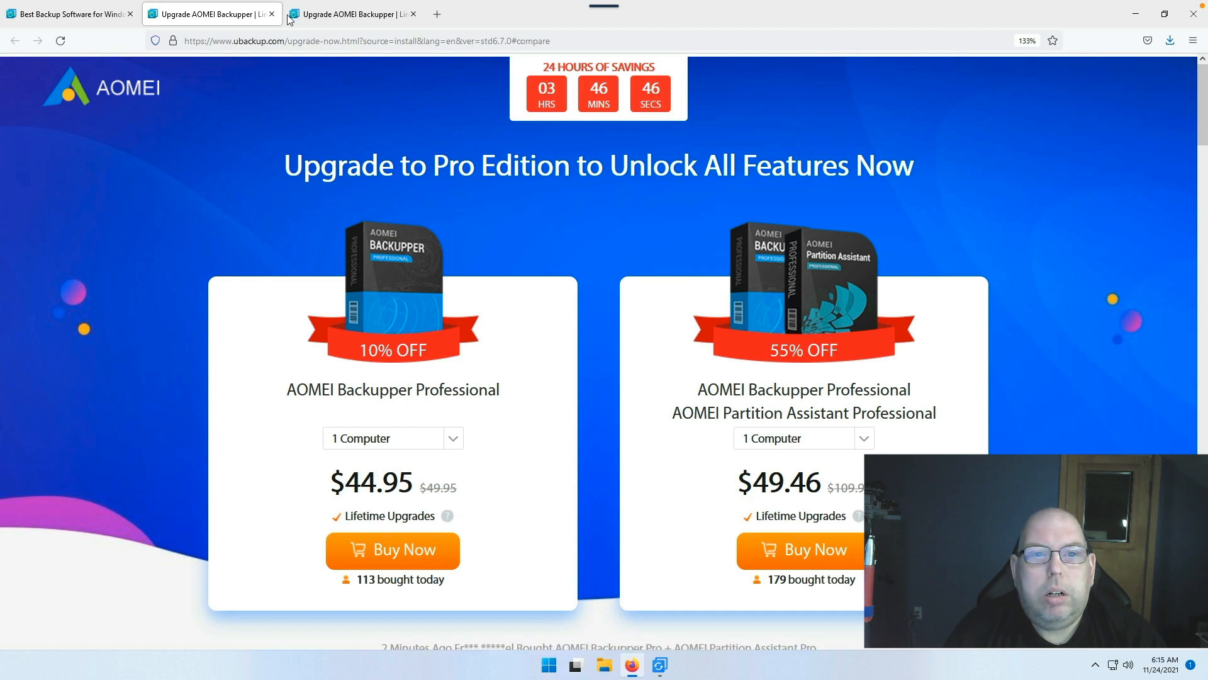
click(345, 15)
key(ctrl+w)
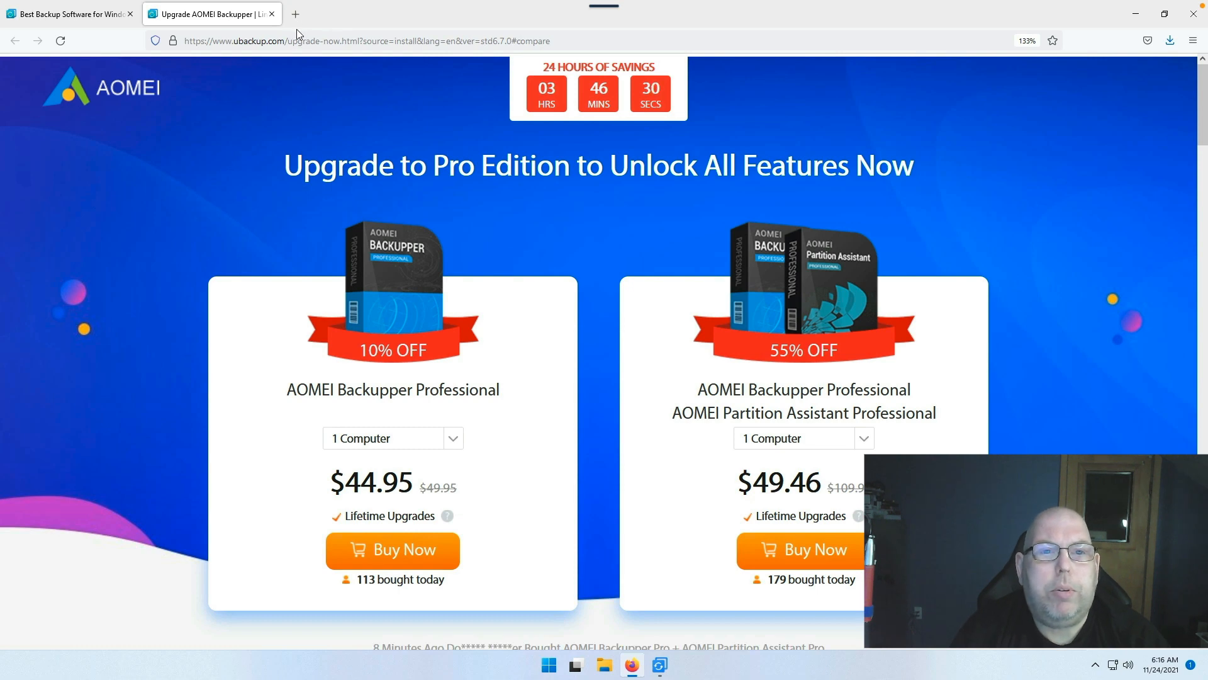
click(271, 14)
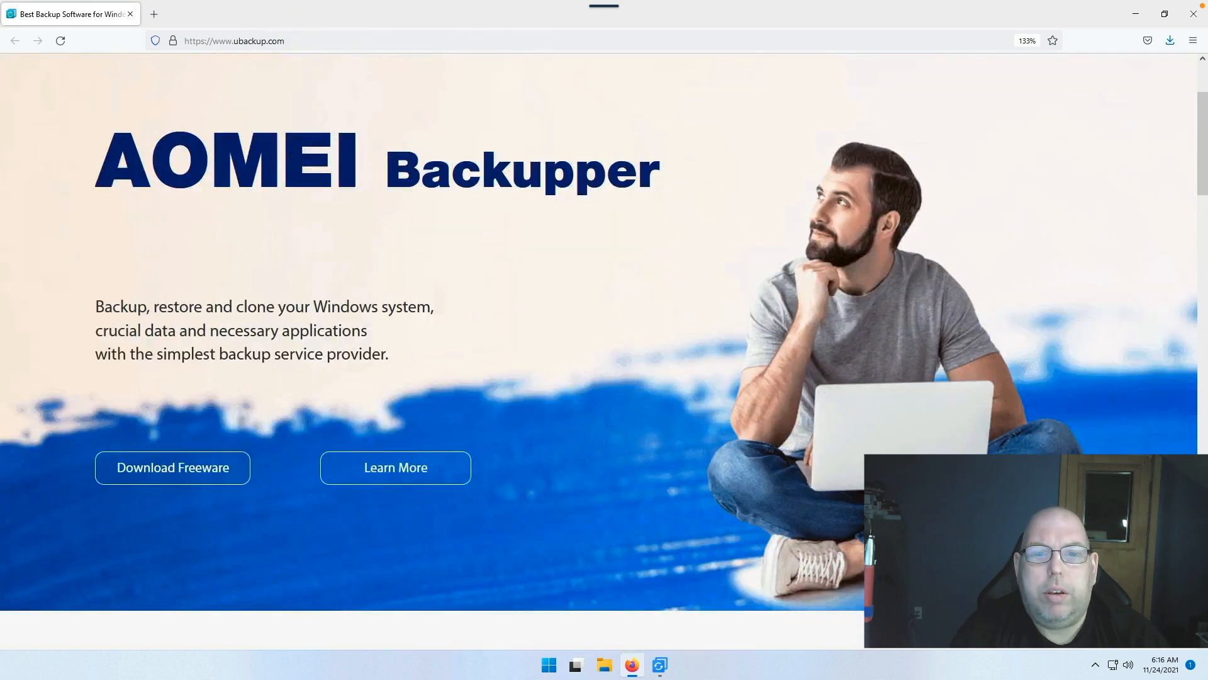